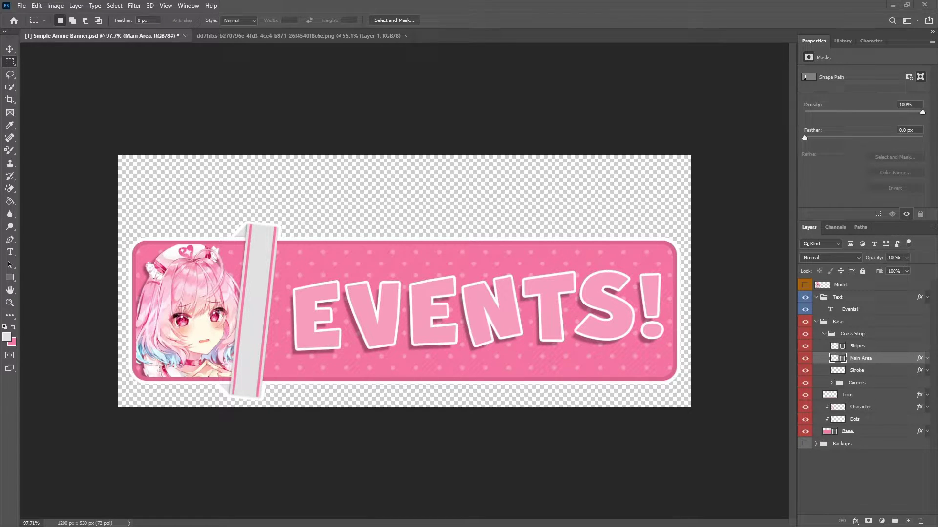
Create a blank 1200 × 530 pixel document, Untitled-1, through File > New
click(21, 6)
click(29, 15)
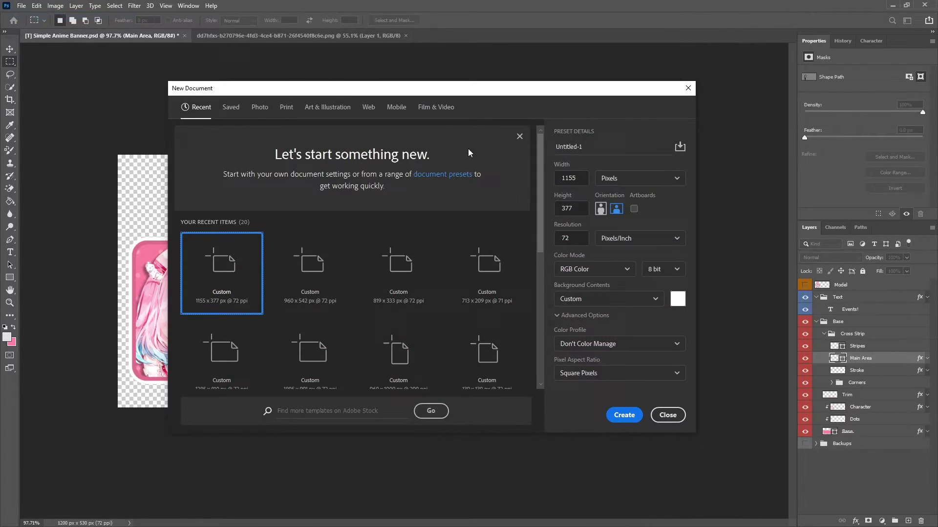
click(569, 172)
double_click(569, 172)
text(120)
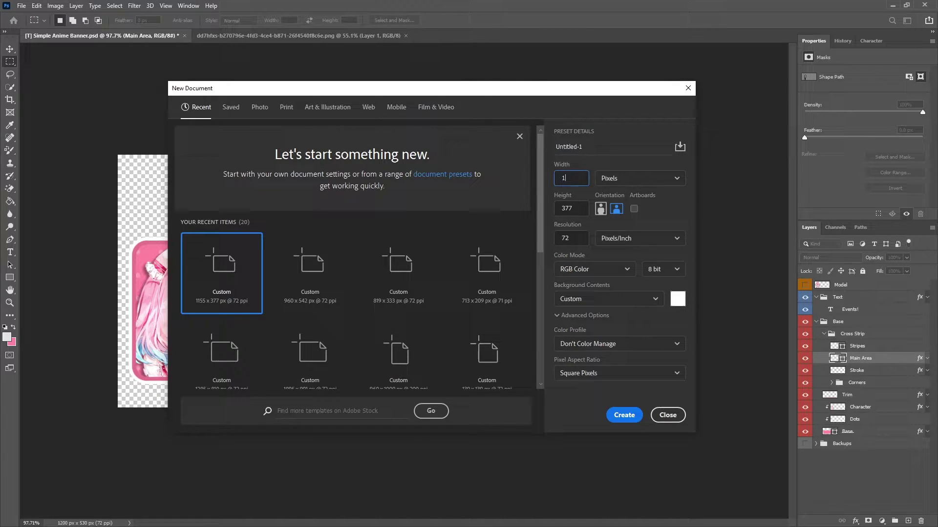
text(0)
double_click(569, 207)
text(530)
click(624, 417)
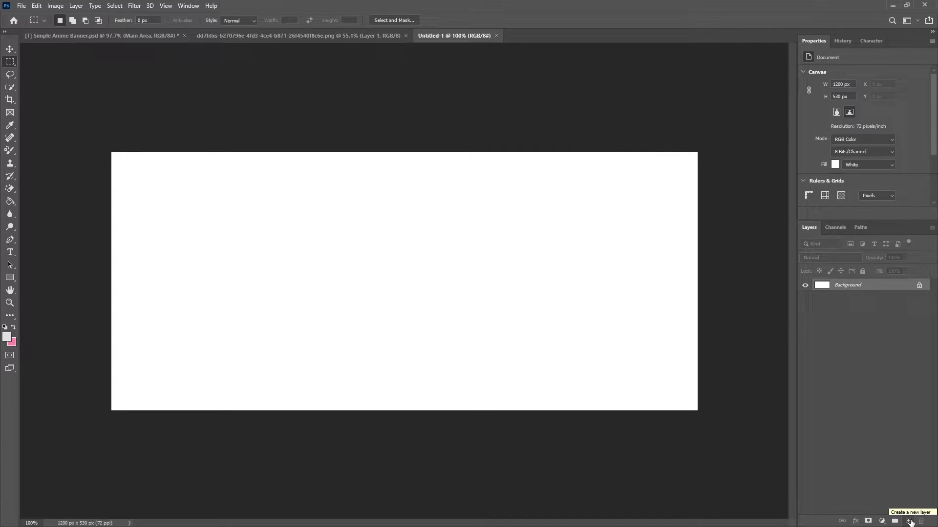
Add an empty layer and delete the white Background layer
click(908, 521)
click(859, 302)
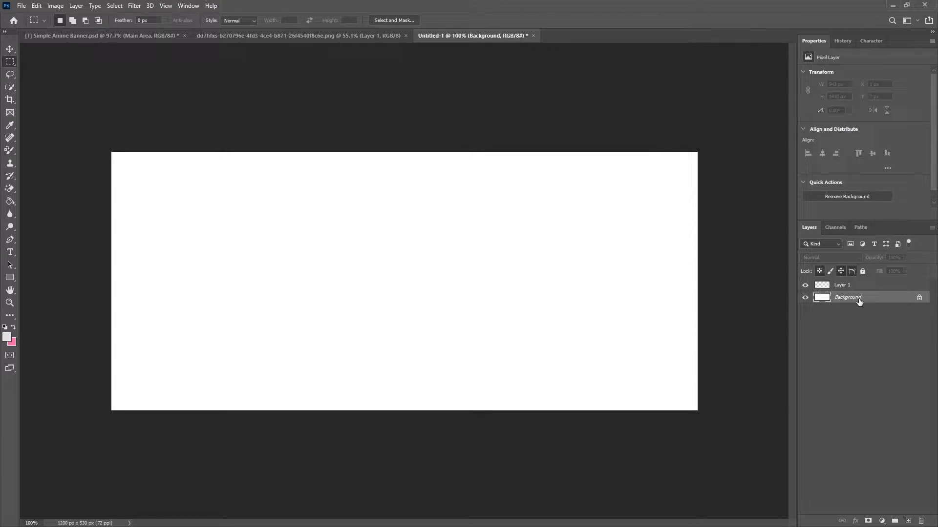
key(Delete)
Set the foreground colour to pink f877a2
click(14, 327)
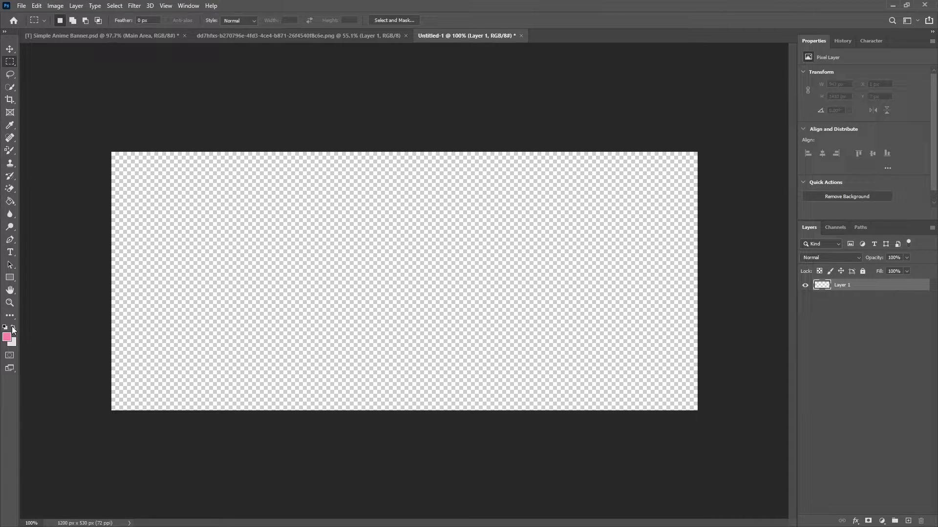
click(8, 337)
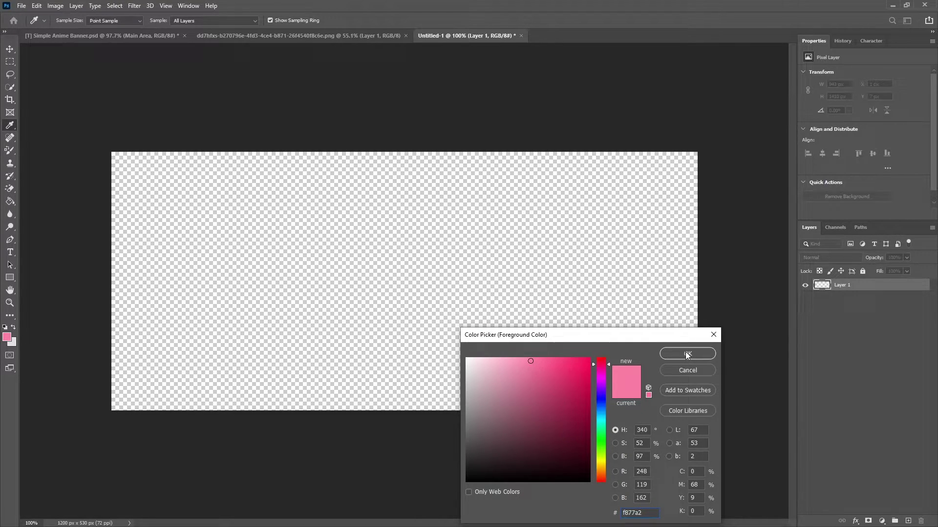
click(687, 354)
click(10, 278)
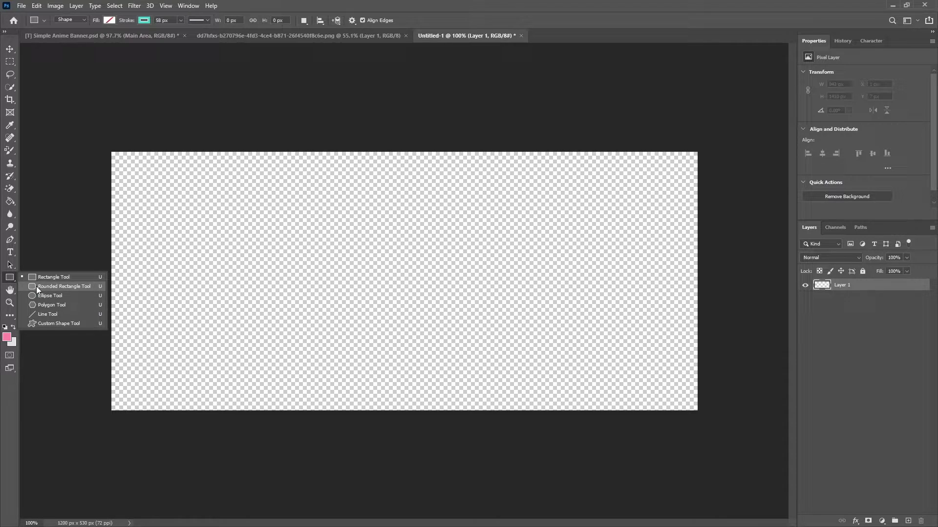
Draw a 937 × 277 px teal-stroked rounded rectangle across the lower canvas
click(36, 287)
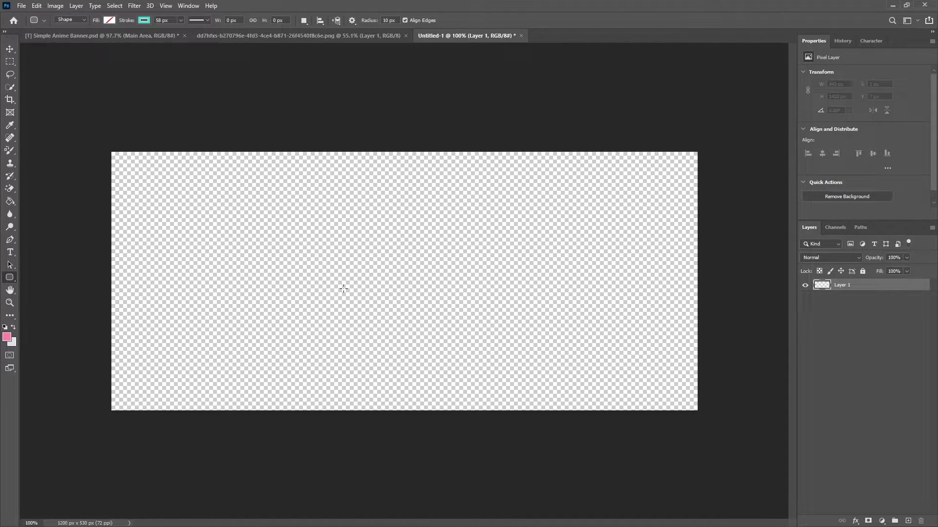
mouse_move(178, 247)
mouse_down()
mouse_move(590, 361)
mouse_move(636, 383)
mouse_up()
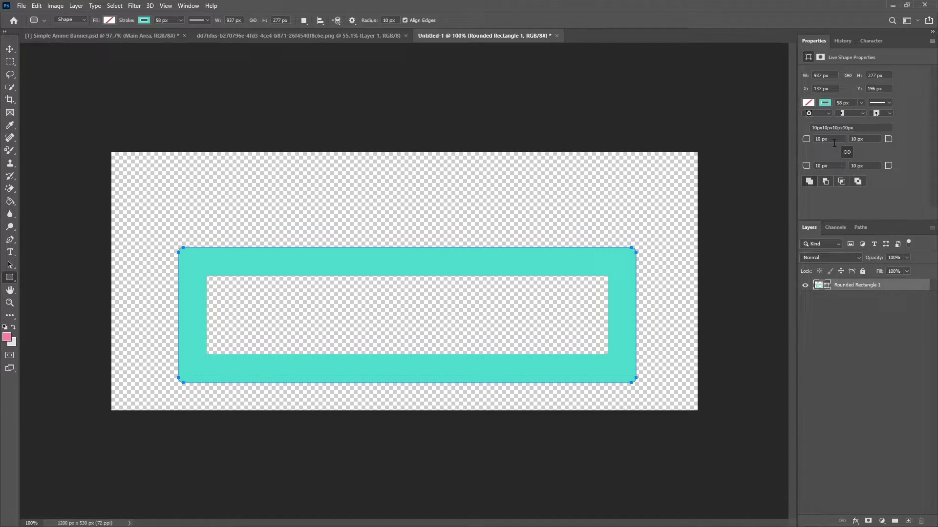
click(190, 6)
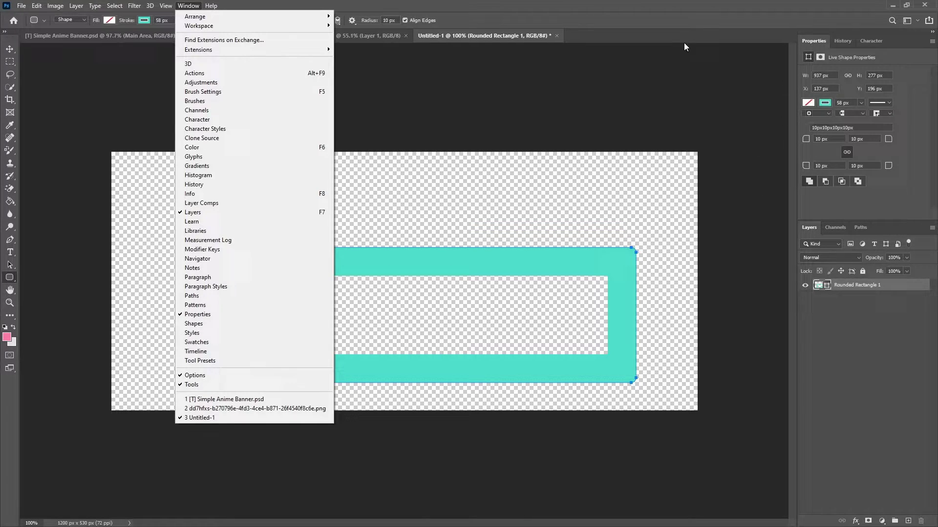
Resize the rounded rectangle to 1140 × 295 px
click(836, 75)
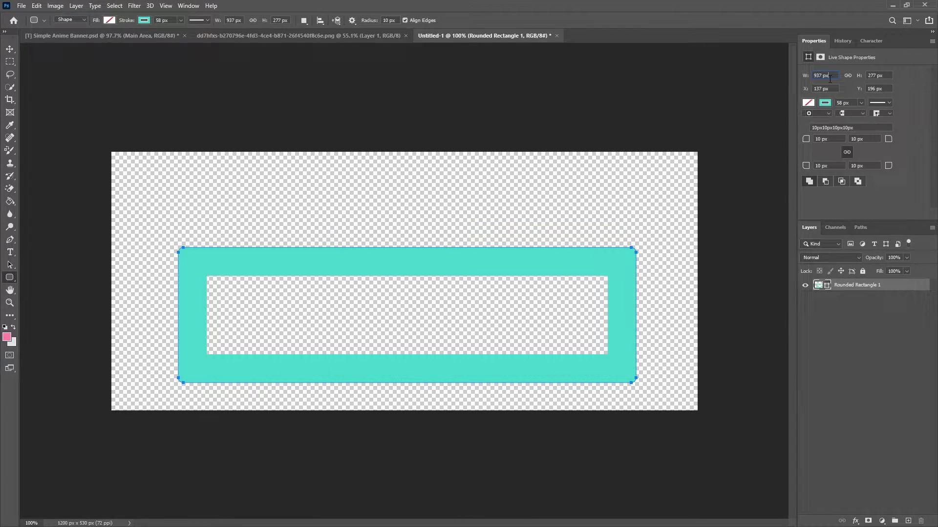
drag(834, 75, 796, 78)
text(1140)
key(Return)
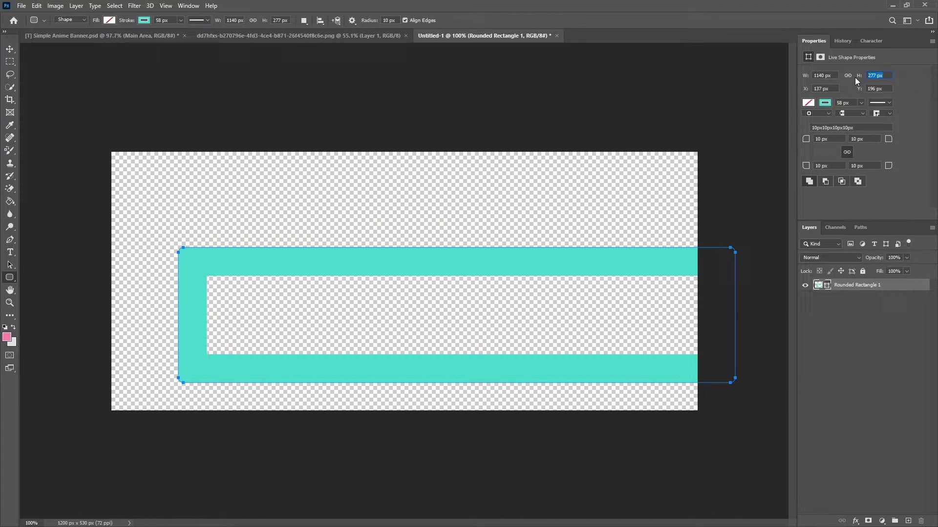
key(Return)
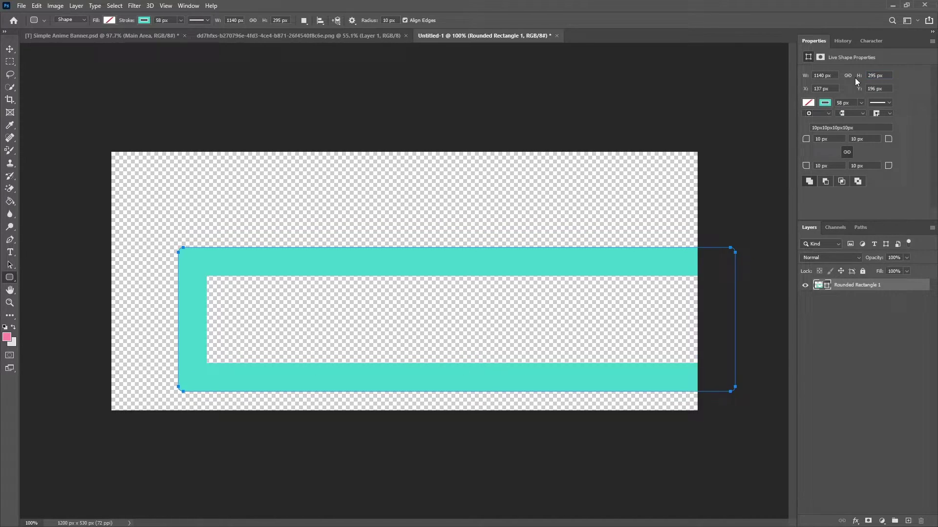
Remove the teal stroke and fill the rectangle with the recent pink
click(829, 103)
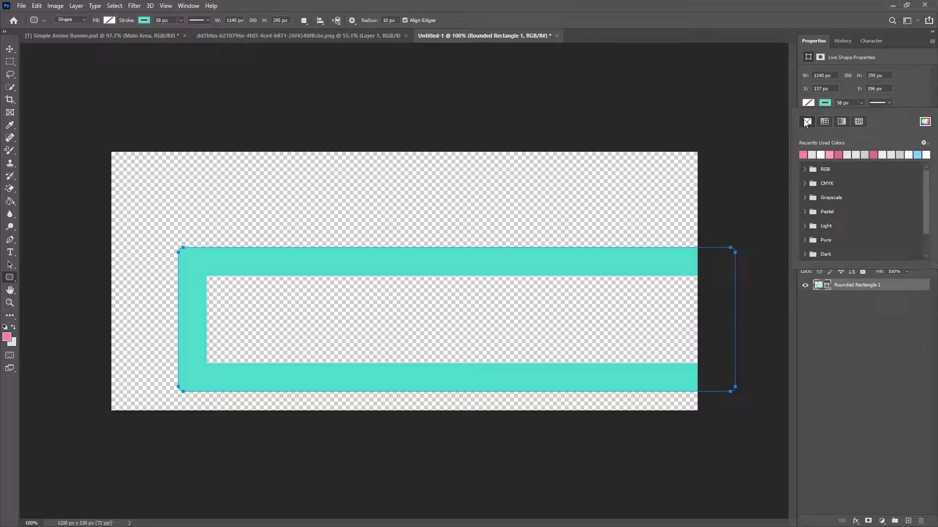
click(807, 122)
click(808, 104)
click(804, 154)
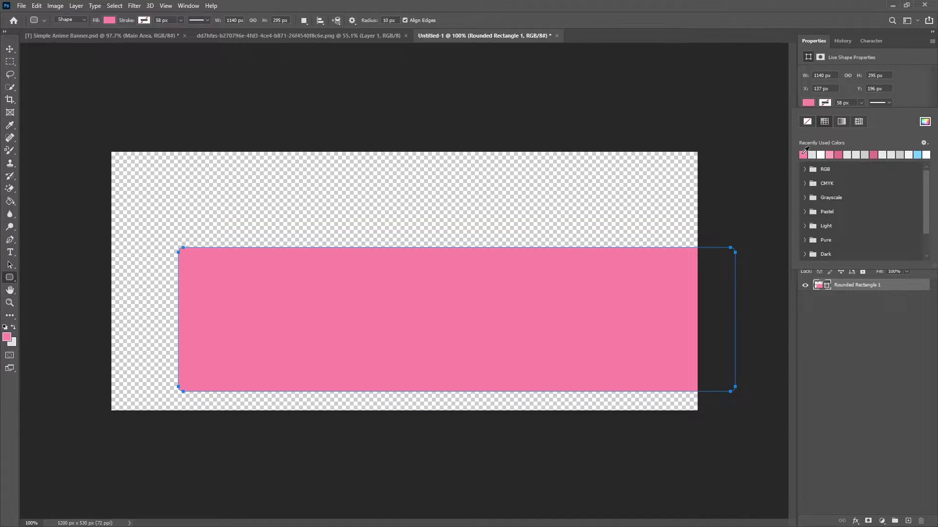
click(920, 100)
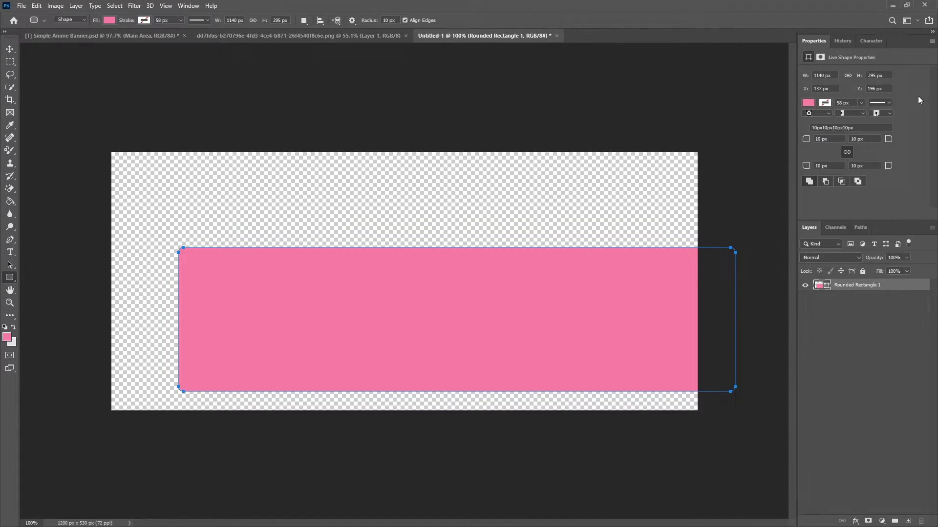
Give the rectangle 30 px corners and move it left to X 30 px
click(835, 140)
text(31)
key(Return)
key(v)
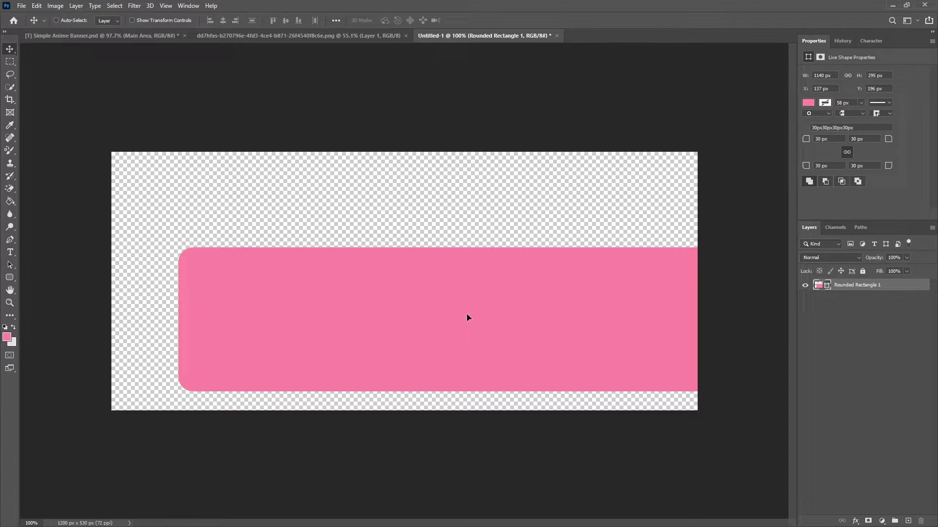
drag(466, 314, 394, 311)
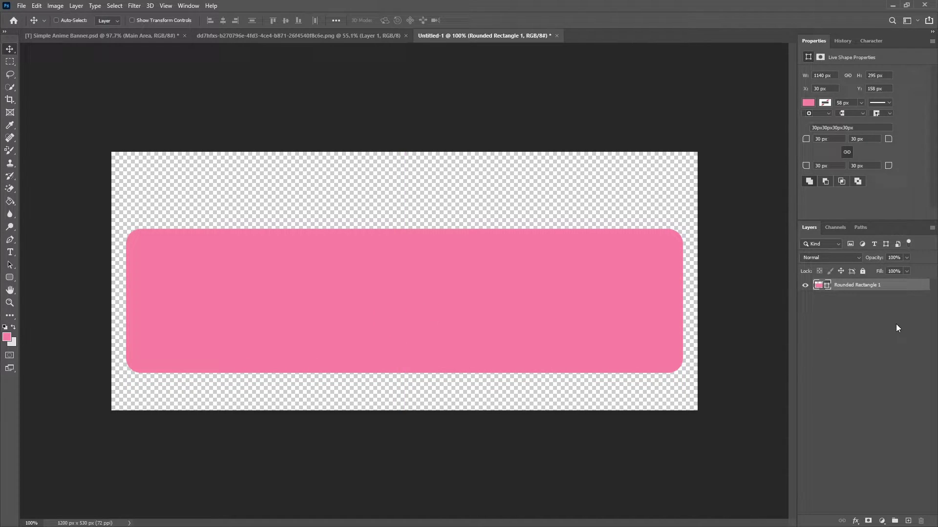
Rename the shape layer 'Base Layer' and group it as 'Main Section'
double_click(854, 285)
text(Base Layer)
key(Return)
key(ctrl+g)
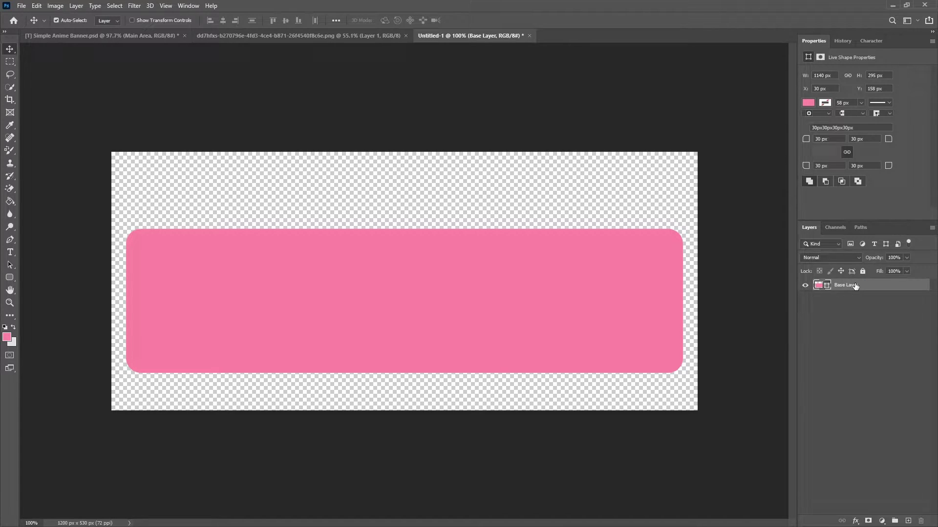
double_click(845, 287)
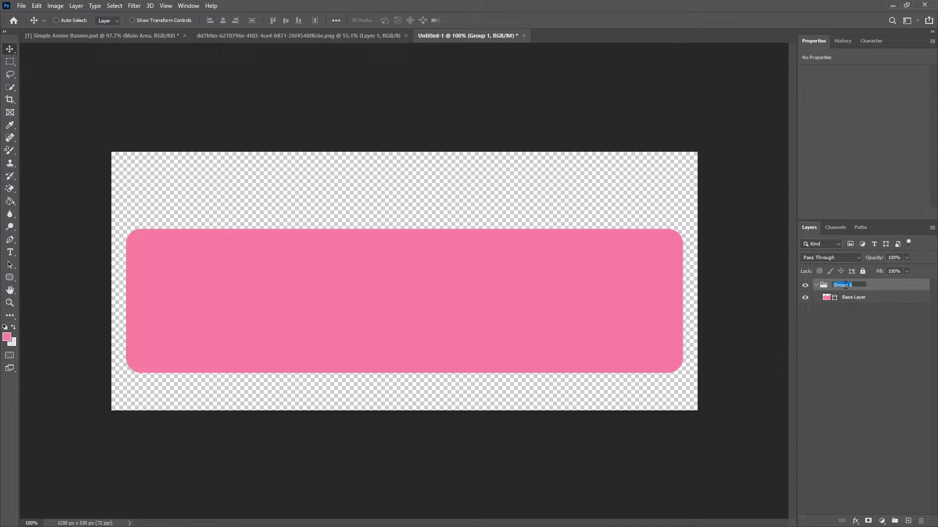
text(Main Section)
key(Return)
Colour-tag the Main Section group red and select Base Layer
right_click(810, 286)
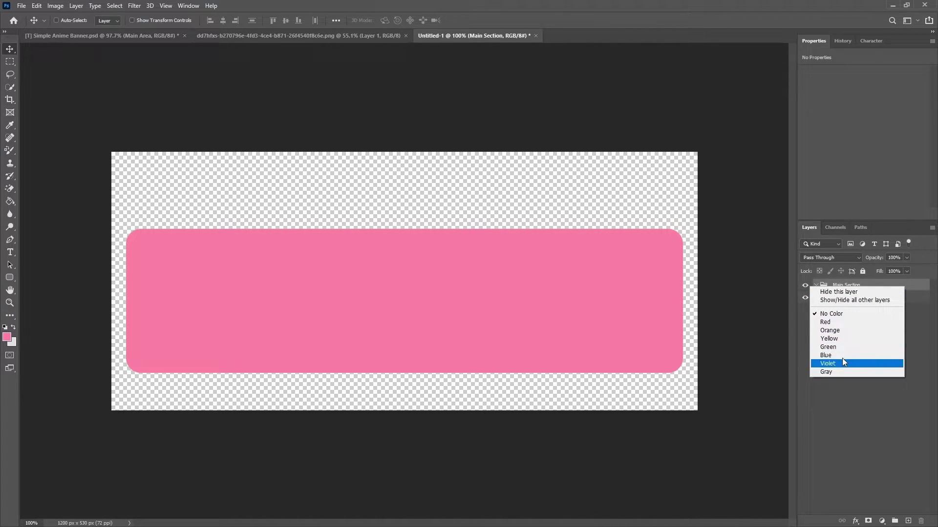
click(832, 323)
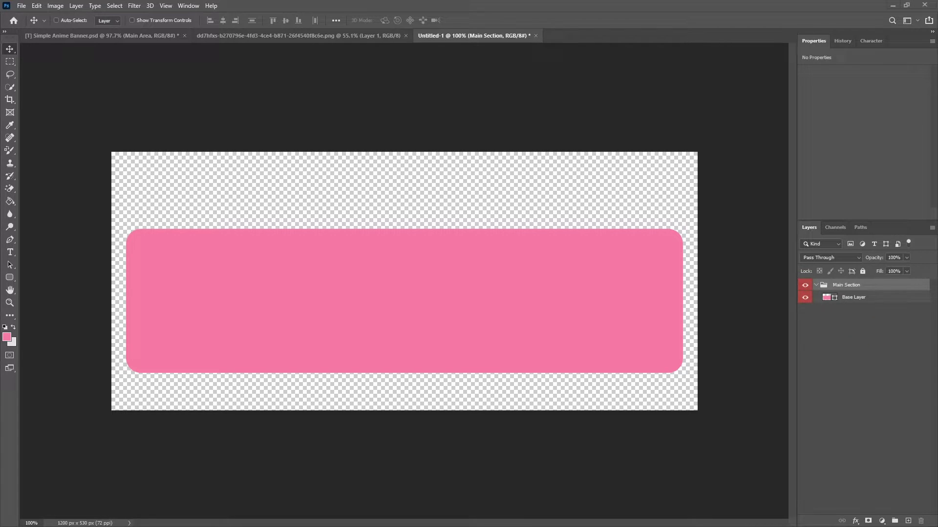
click(874, 298)
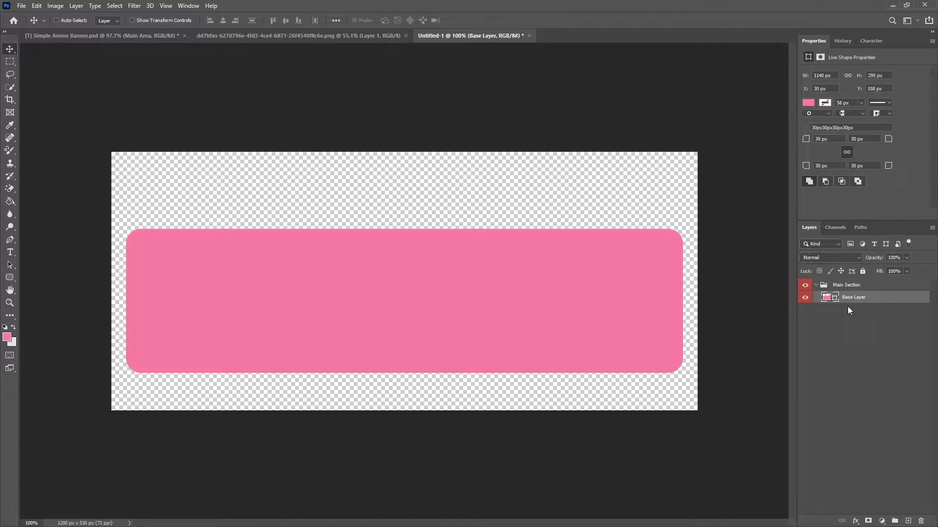
Duplicate and rasterize Base Layer, then load its outline and contract the selection 8 px
key(ctrl+j)
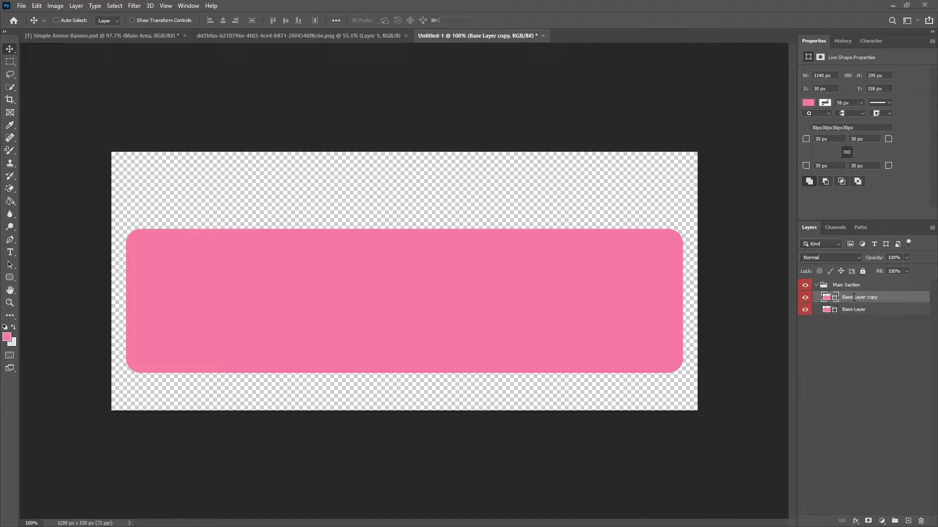
right_click(853, 299)
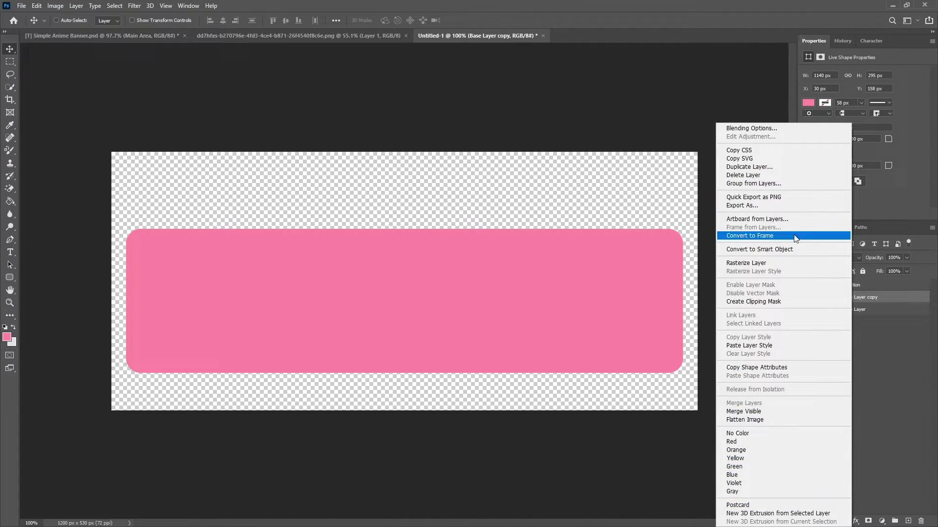
click(775, 263)
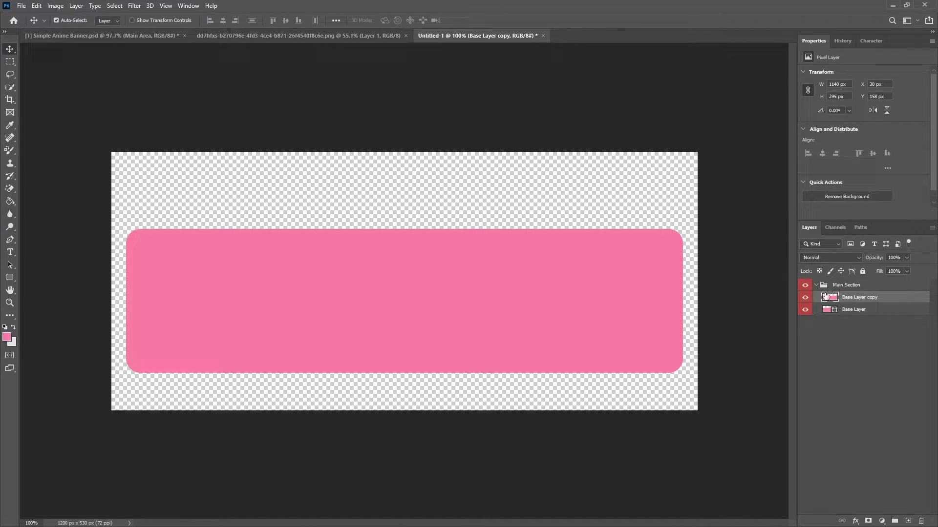
drag(825, 296, 833, 297)
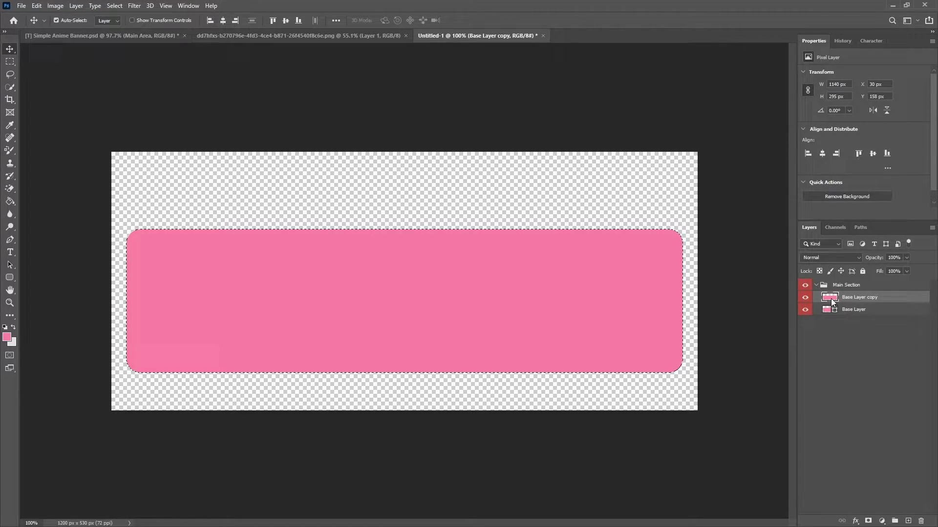
ctrl+click(834, 297)
click(115, 6)
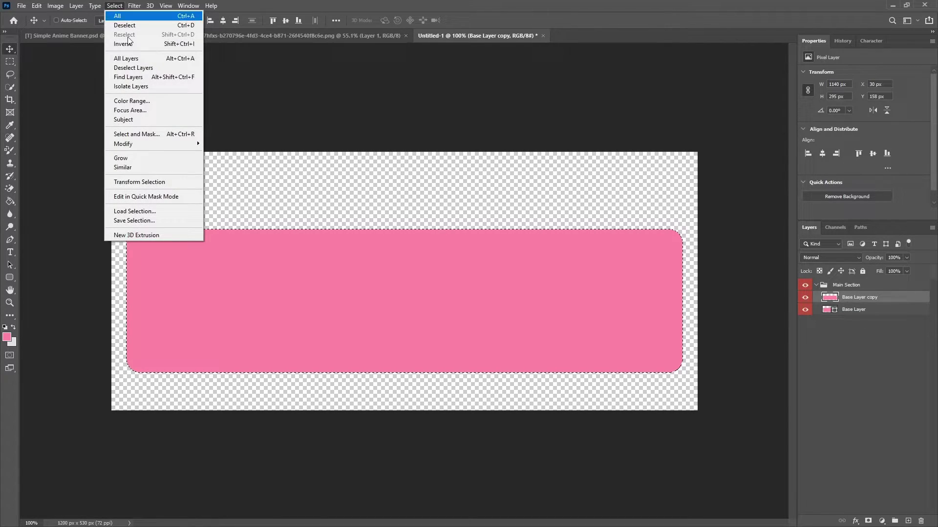
mouse_move(184, 143)
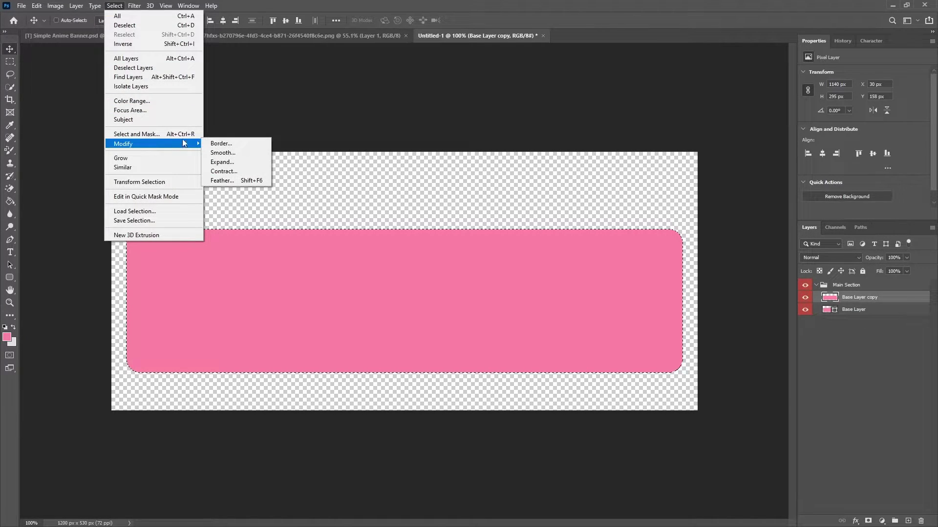
click(234, 172)
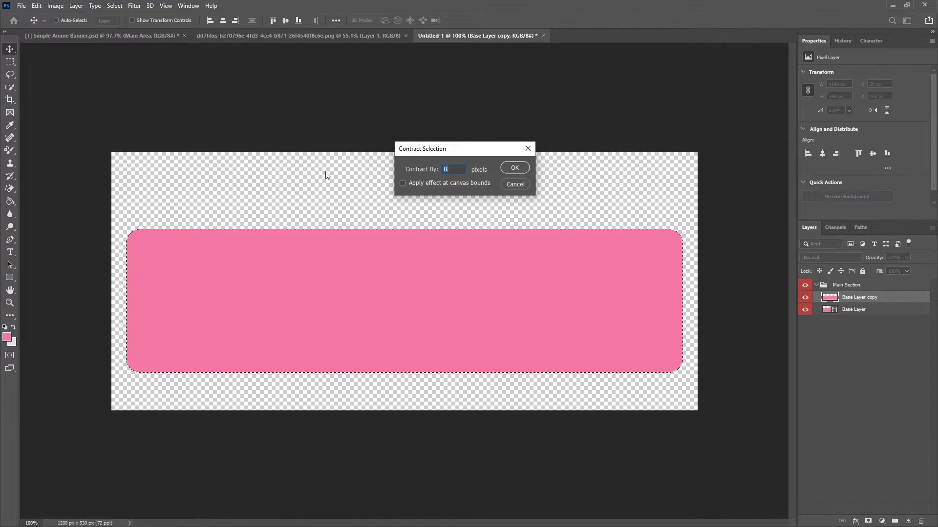
click(514, 167)
Invert the selection and copy the outer rim to a new Layer 1
key(ctrl)
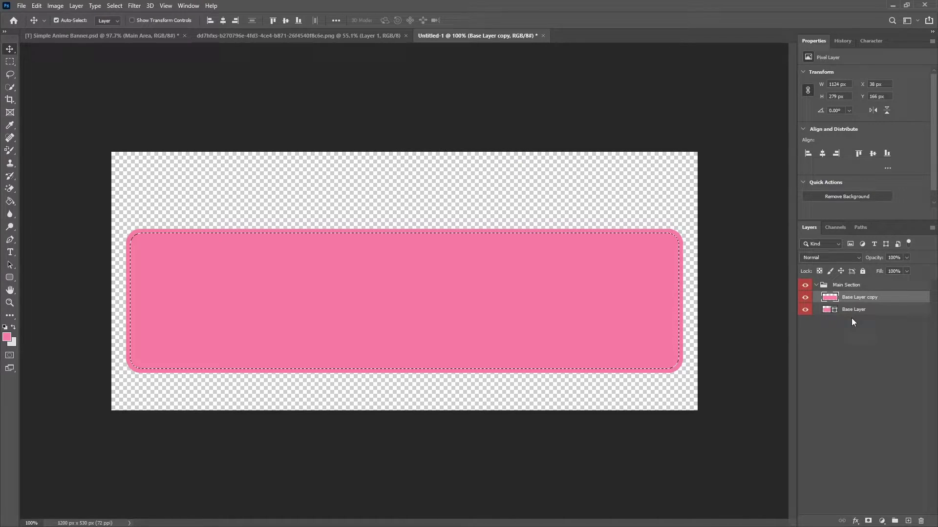
click(6, 66)
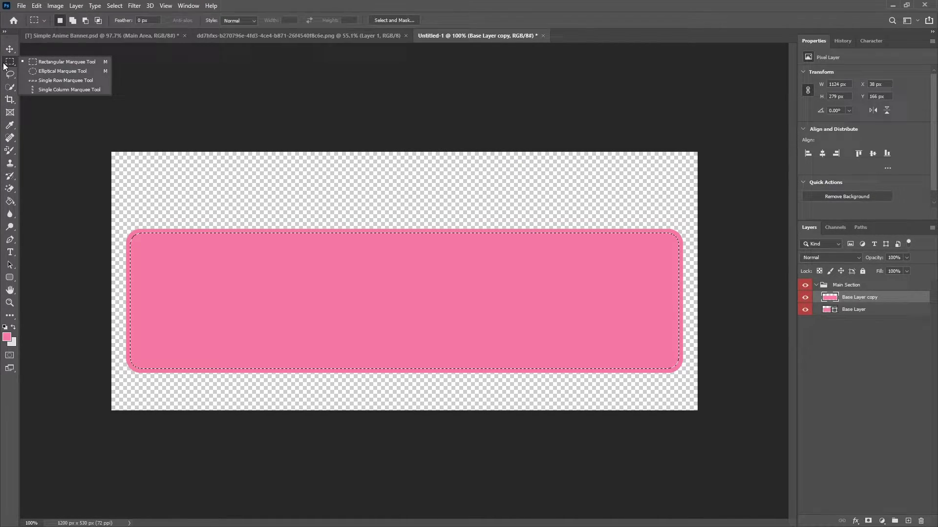
right_click(290, 266)
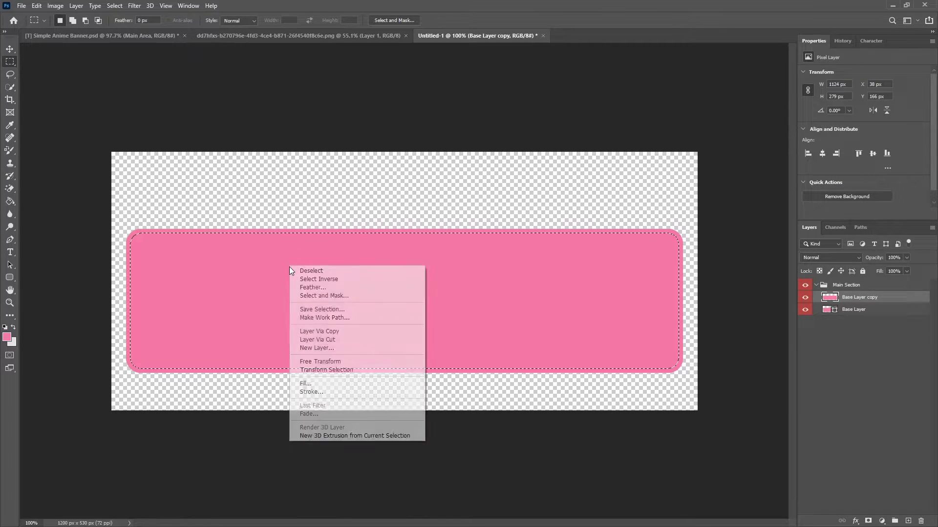
click(315, 281)
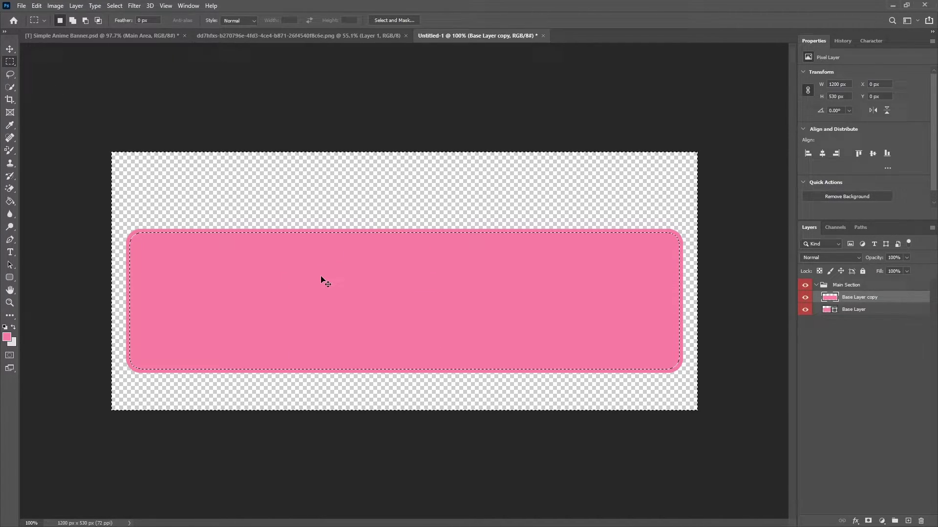
key(ctrl+j)
click(858, 310)
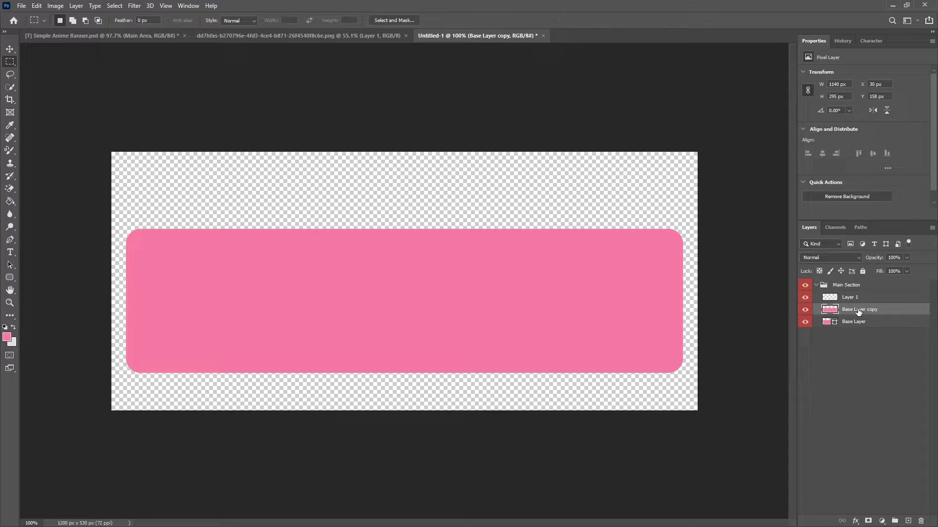
Delete the Base Layer copy and rename Layer 1 to 'Trim'
key(Delete)
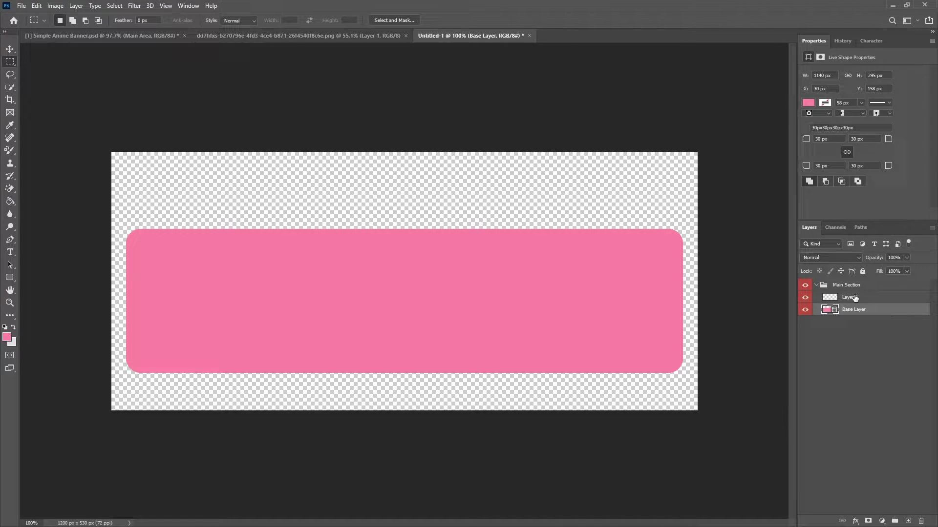
double_click(854, 298)
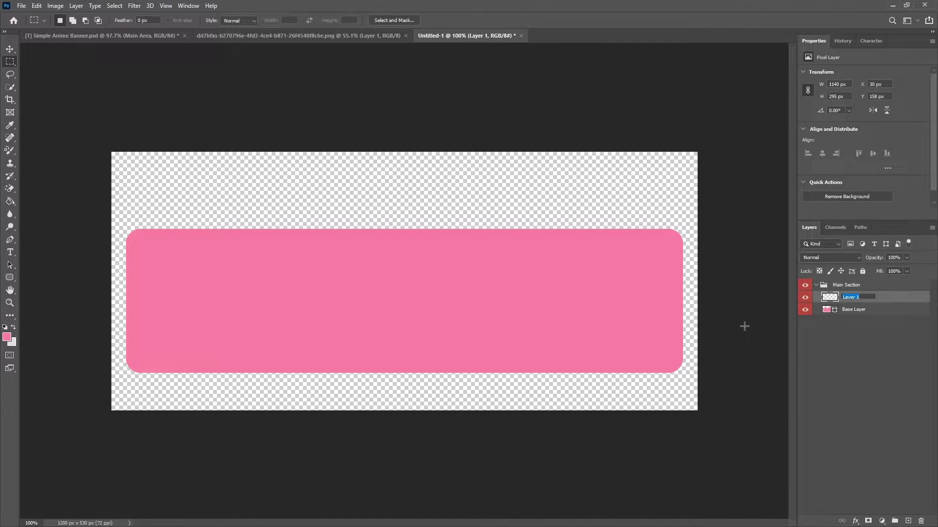
text(Trim)
key(Return)
Add a darker pink da658c Color Overlay to the Trim layer
right_click(853, 299)
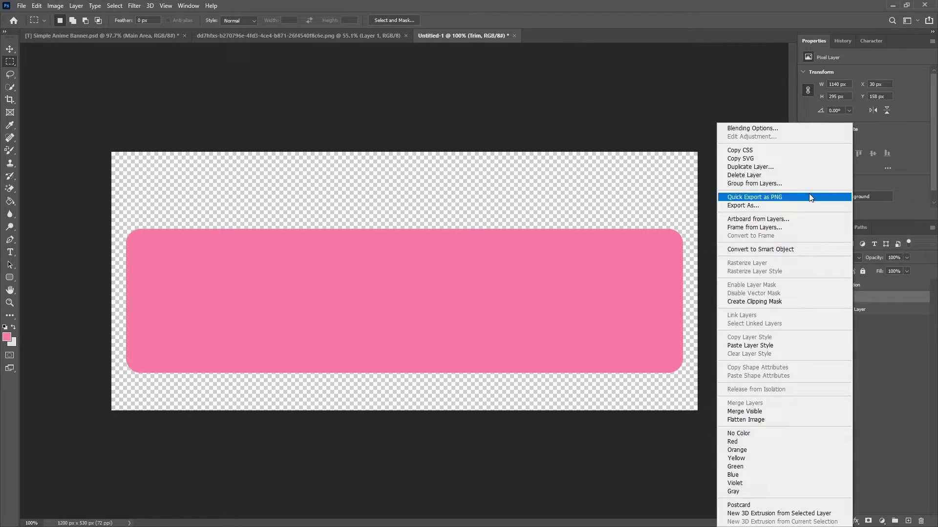
click(617, 300)
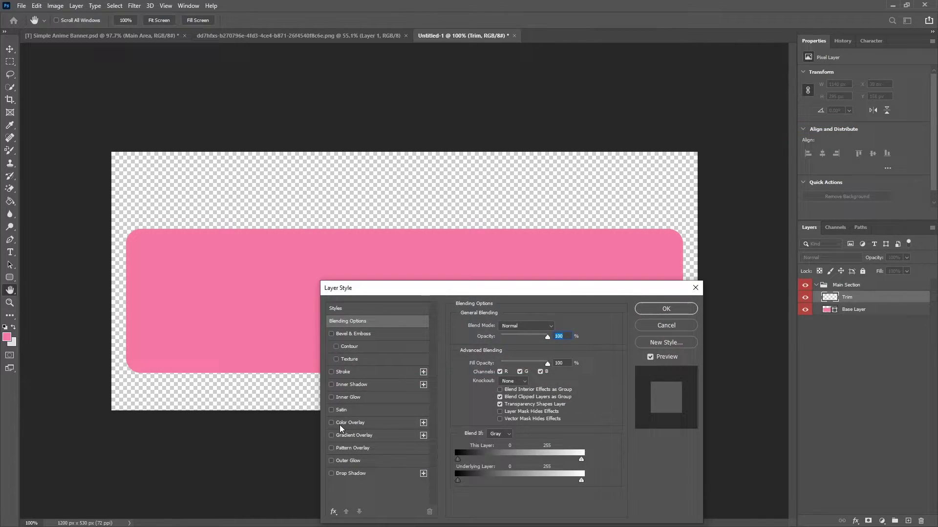
click(342, 423)
click(559, 331)
key(ctrl+v)
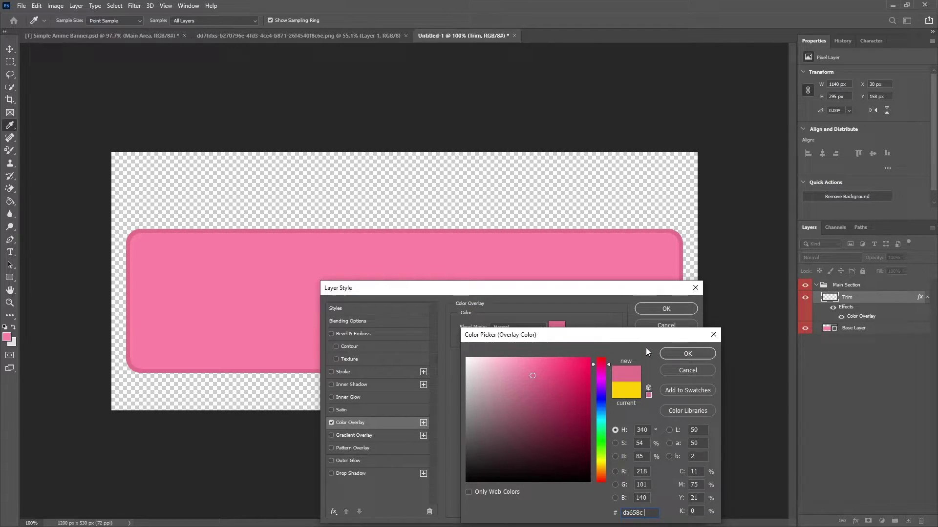
click(672, 357)
click(664, 311)
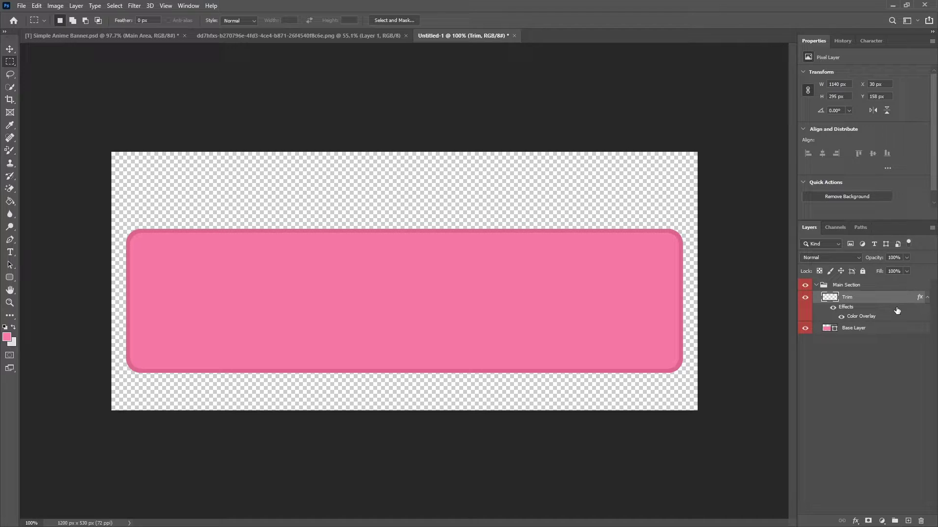
click(927, 299)
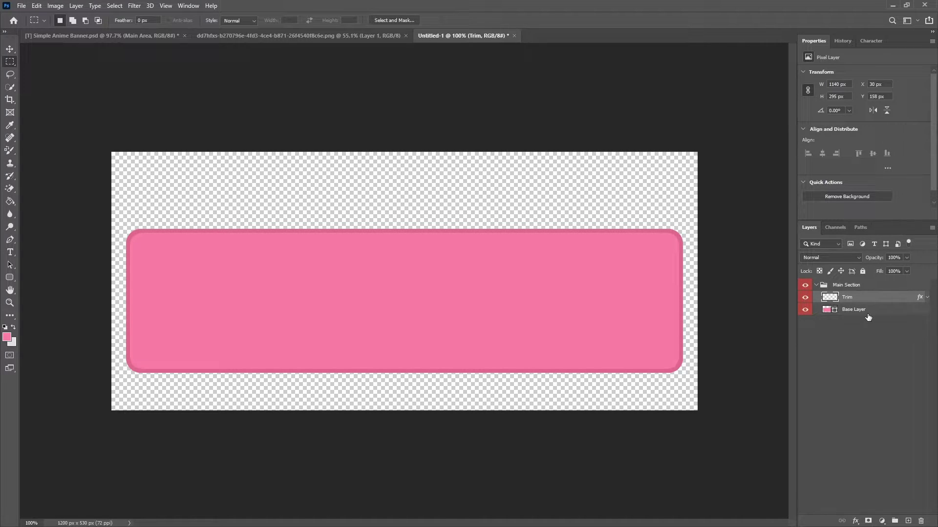
click(872, 312)
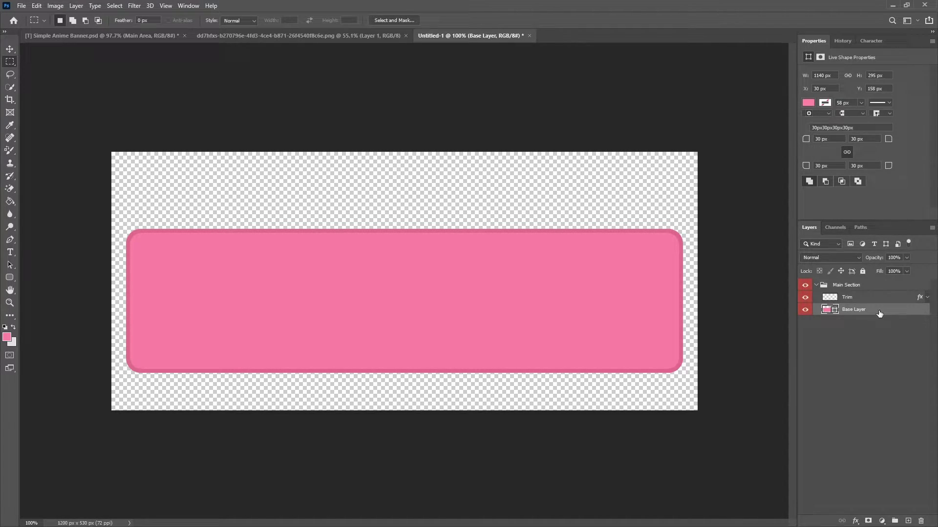
click(808, 102)
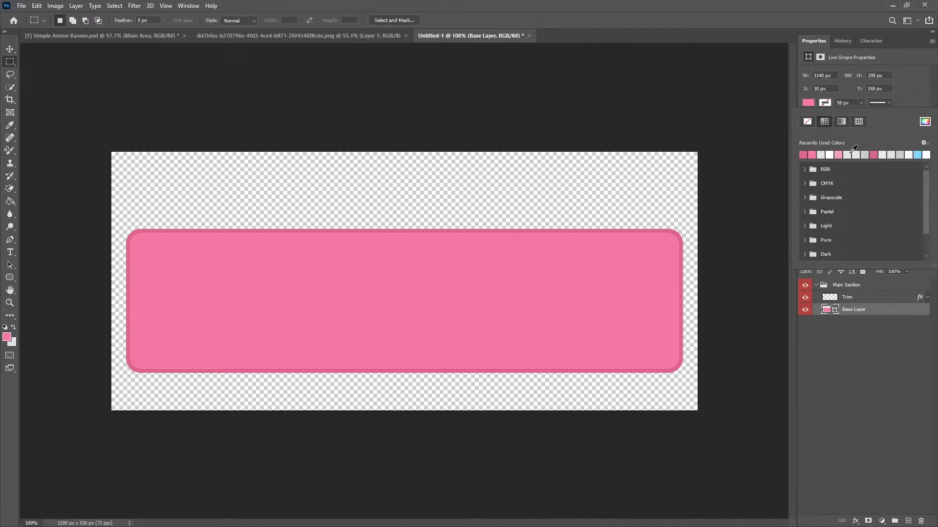
click(918, 155)
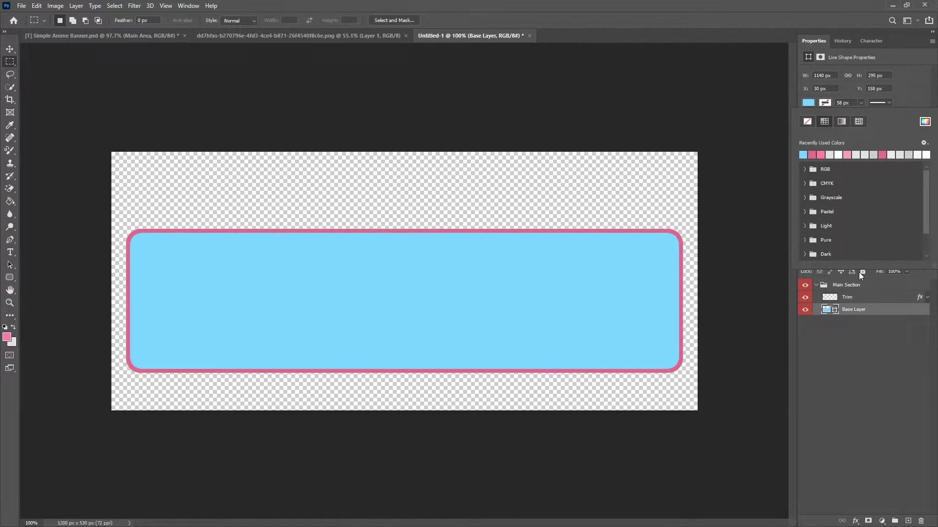
click(850, 299)
right_click(851, 299)
click(779, 128)
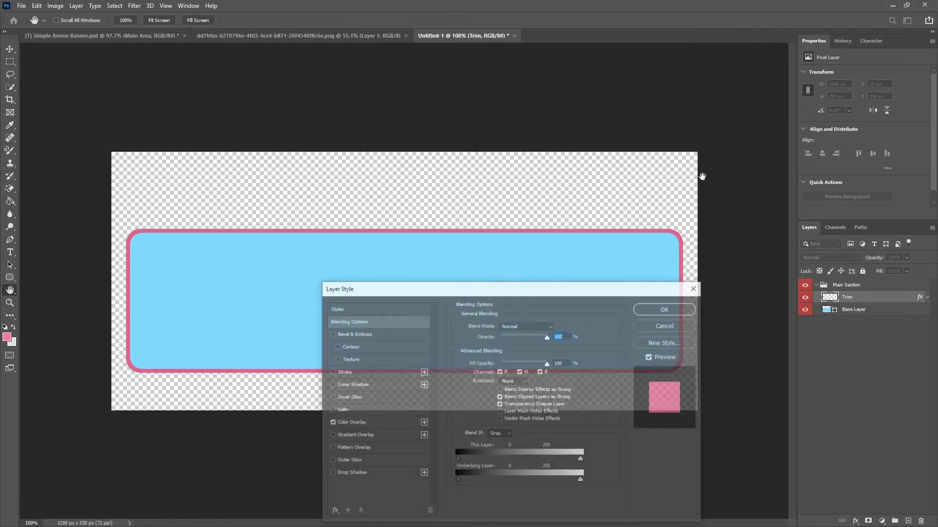
click(350, 423)
click(654, 328)
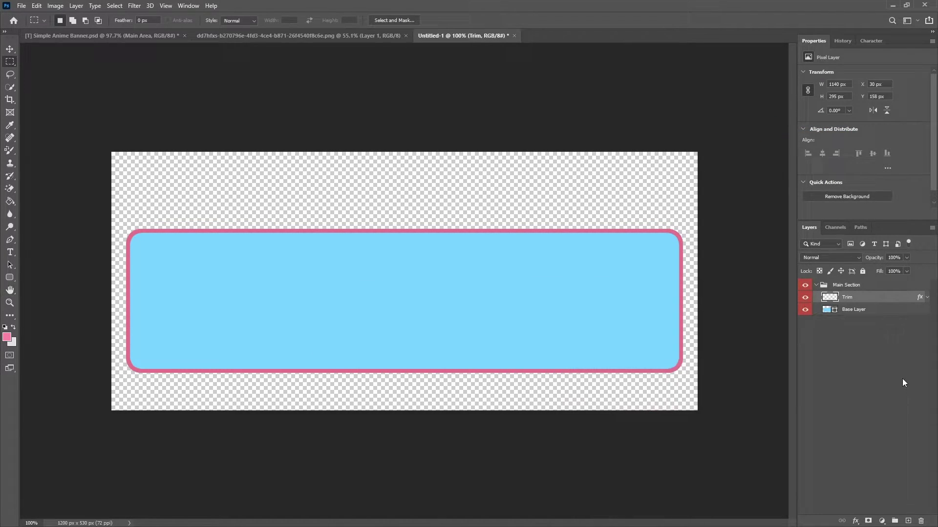
click(895, 362)
key(ctrl+z)
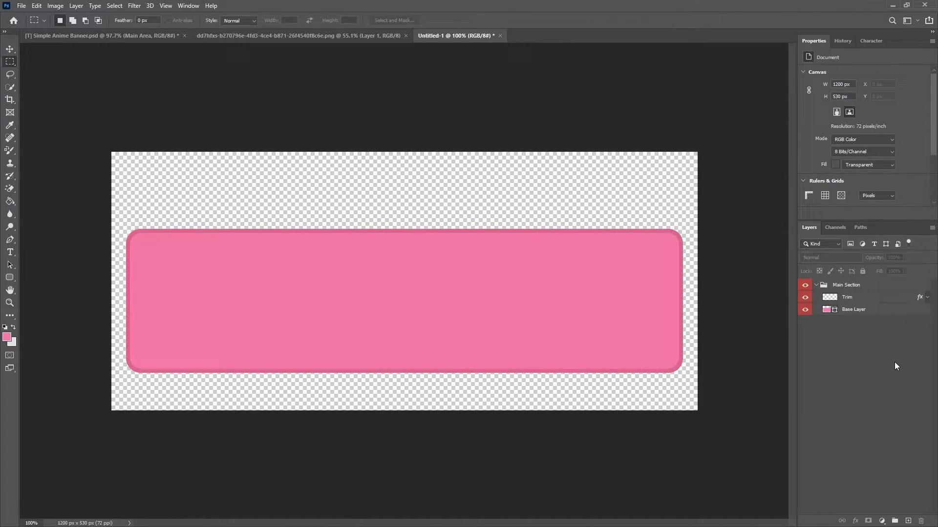
click(862, 314)
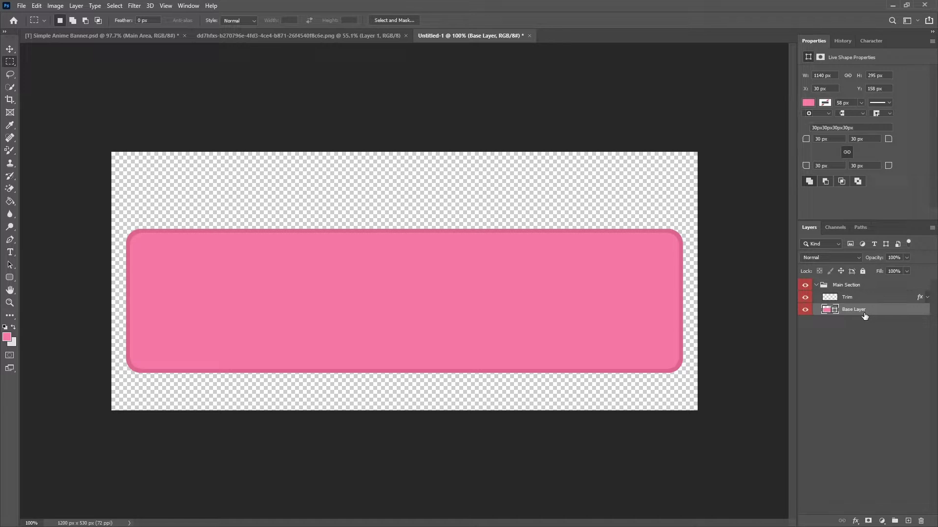
Add a 7 px white outside Stroke to Base Layer
right_click(864, 316)
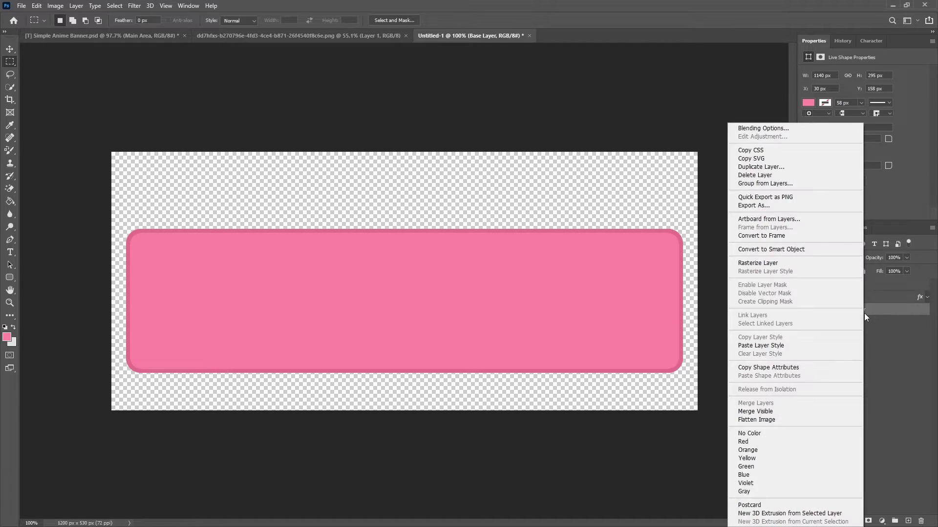
click(766, 129)
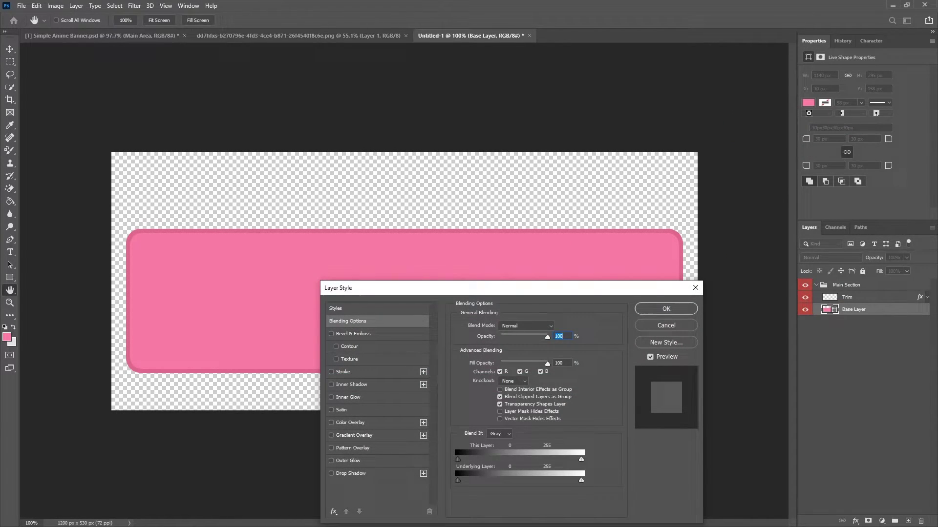
click(351, 474)
click(343, 374)
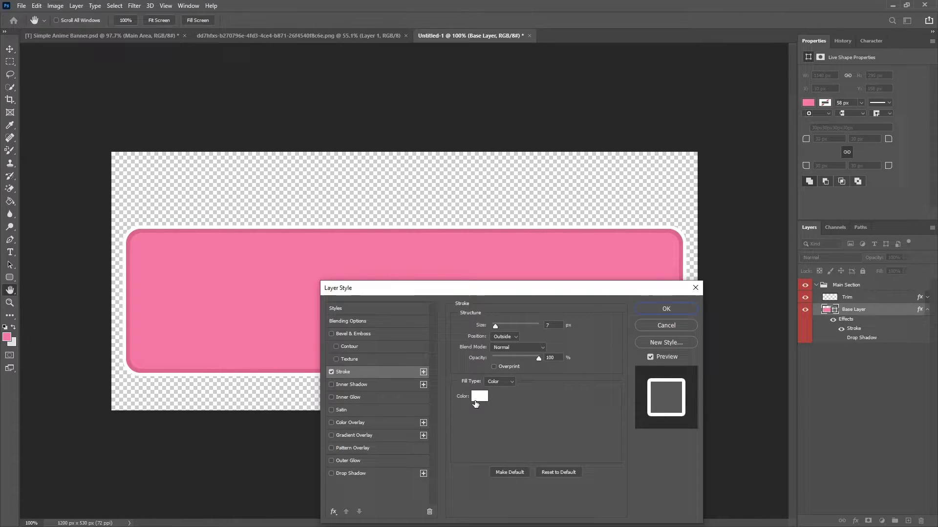
click(478, 396)
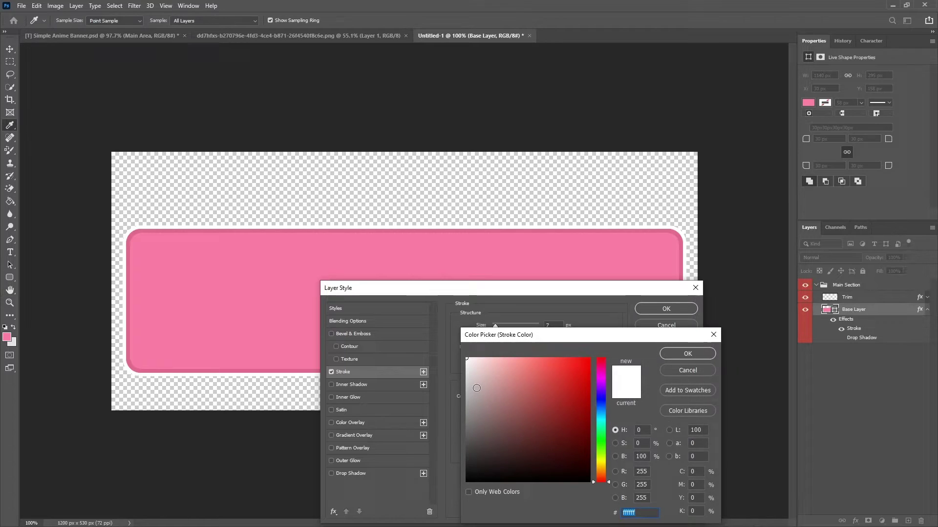
click(688, 354)
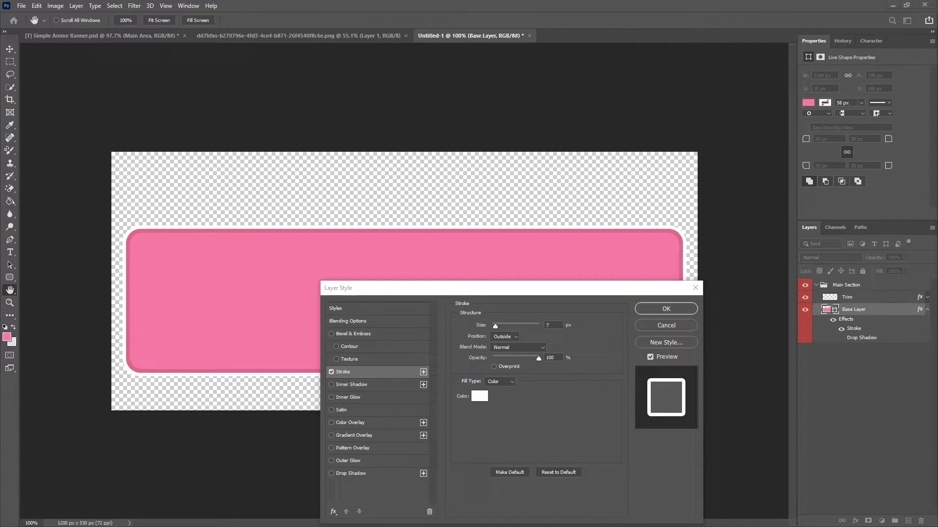
Add a Pattern Overlay at 13% opacity and 226% scale, then apply the styles
click(354, 447)
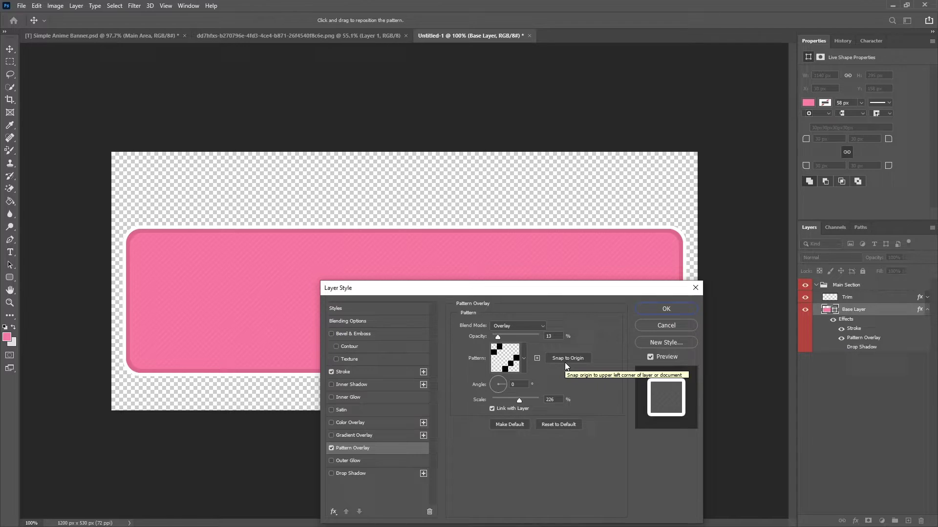
drag(518, 289, 668, 383)
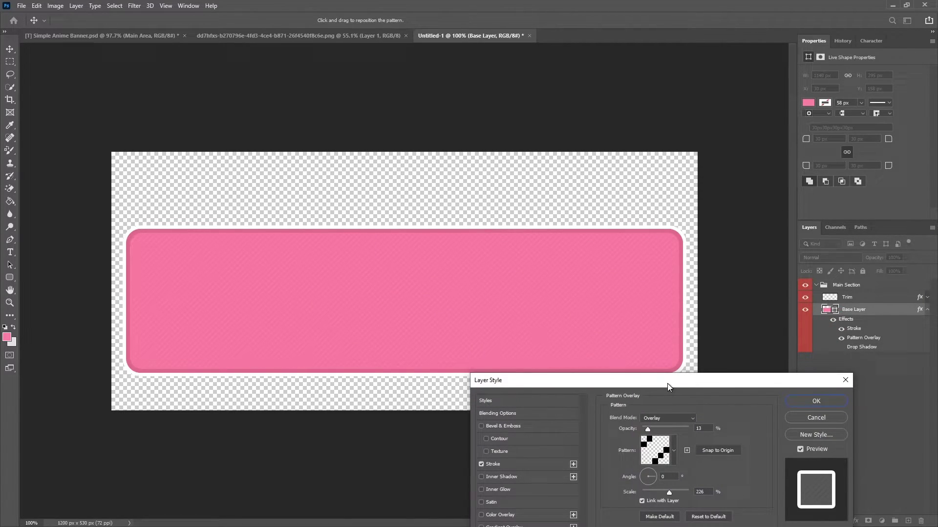
drag(667, 383, 651, 321)
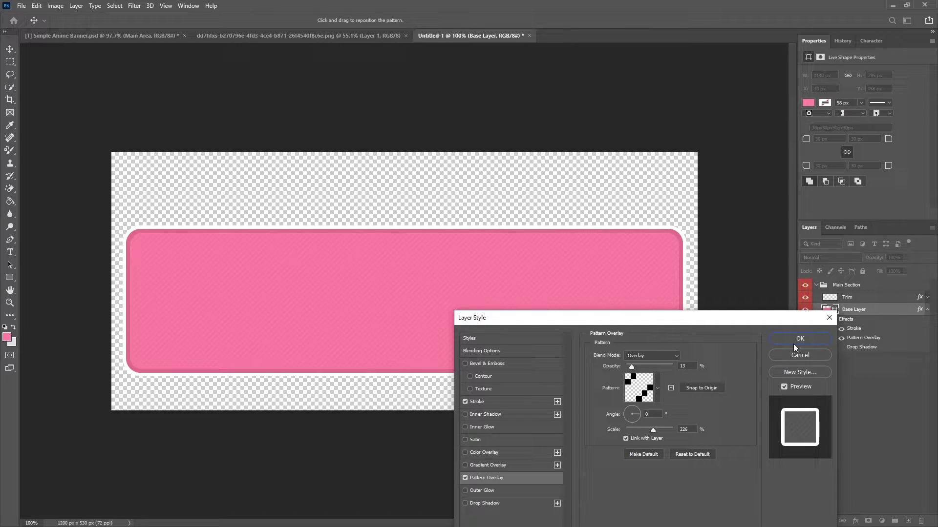
click(806, 338)
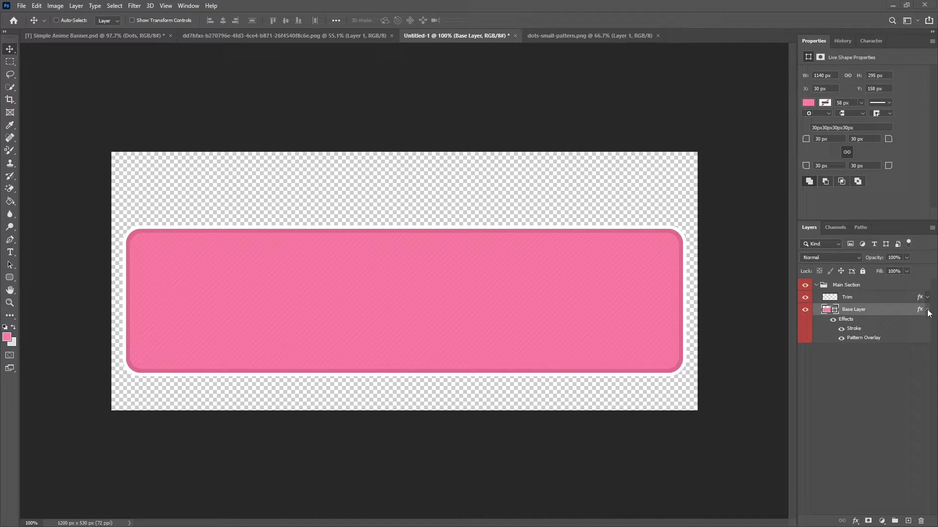
Bring the dot pattern from dots-small-pattern.png into the banner and scale it to 75%
click(928, 311)
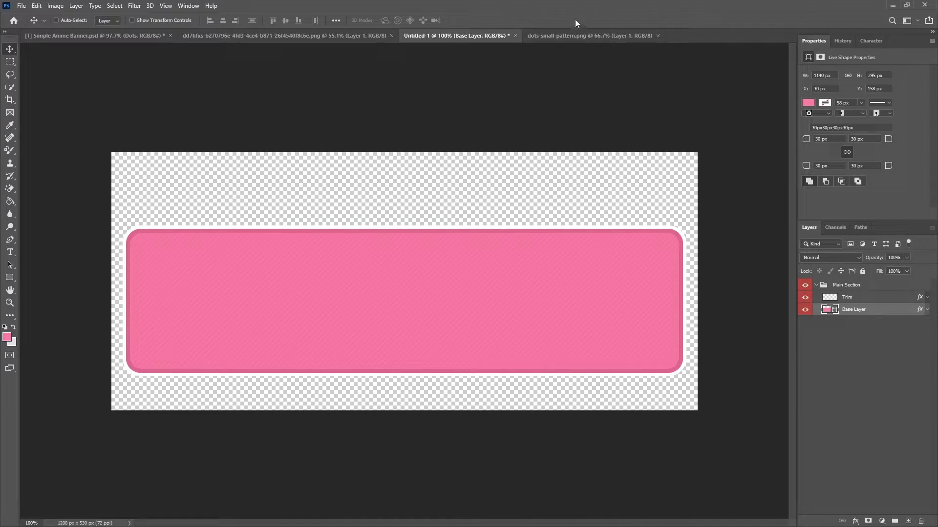
click(549, 34)
drag(355, 205, 400, 282)
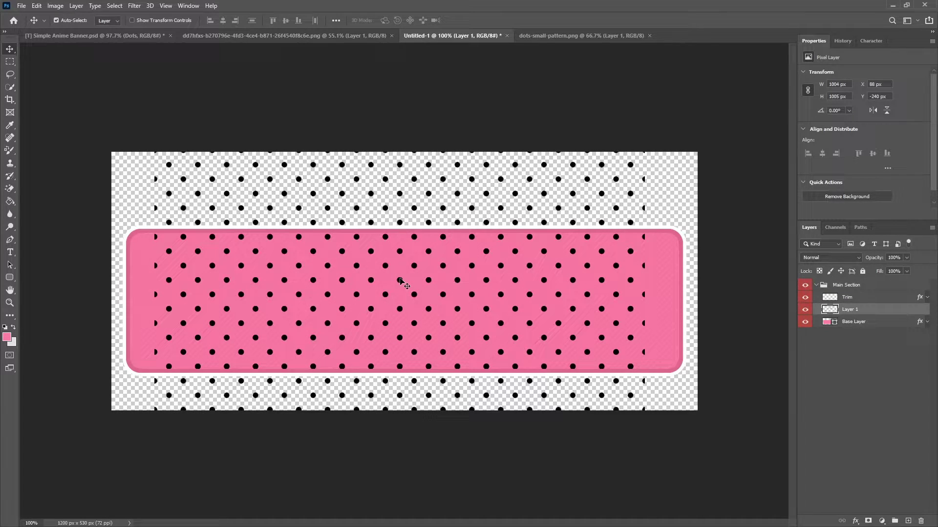
key(ctrl+t)
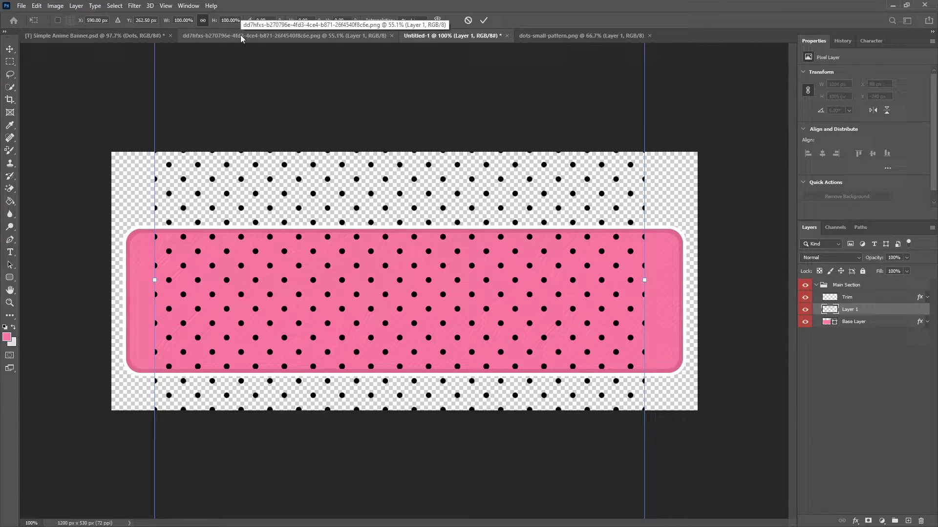
click(192, 21)
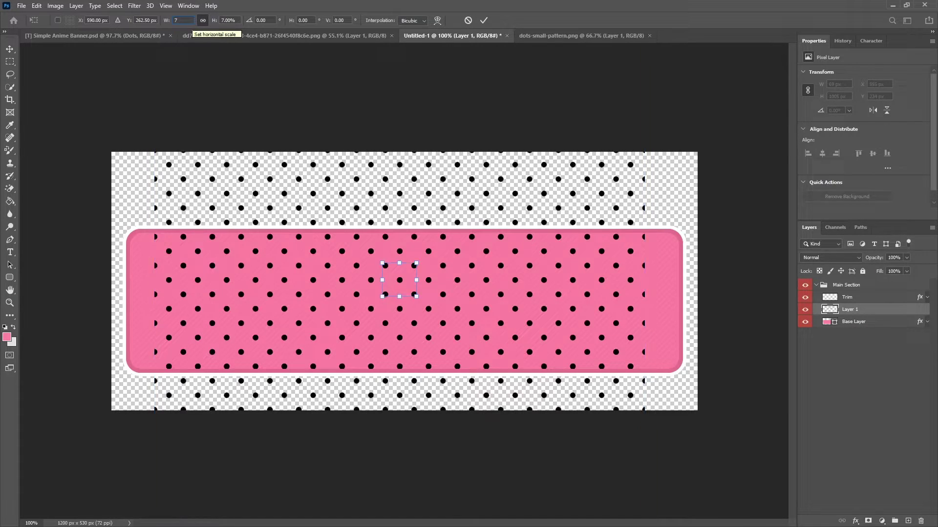
text(75)
click(484, 20)
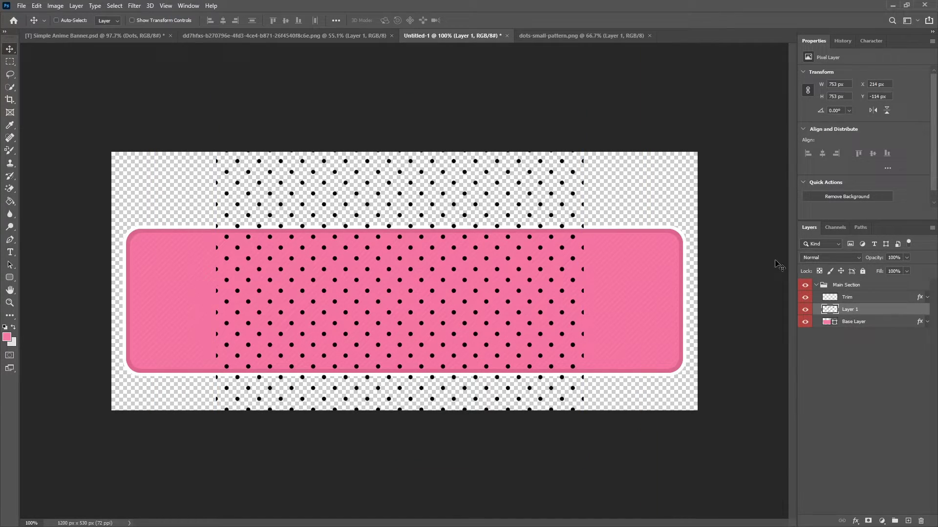
Tint the dot layer white with a Color Overlay
right_click(884, 313)
click(779, 125)
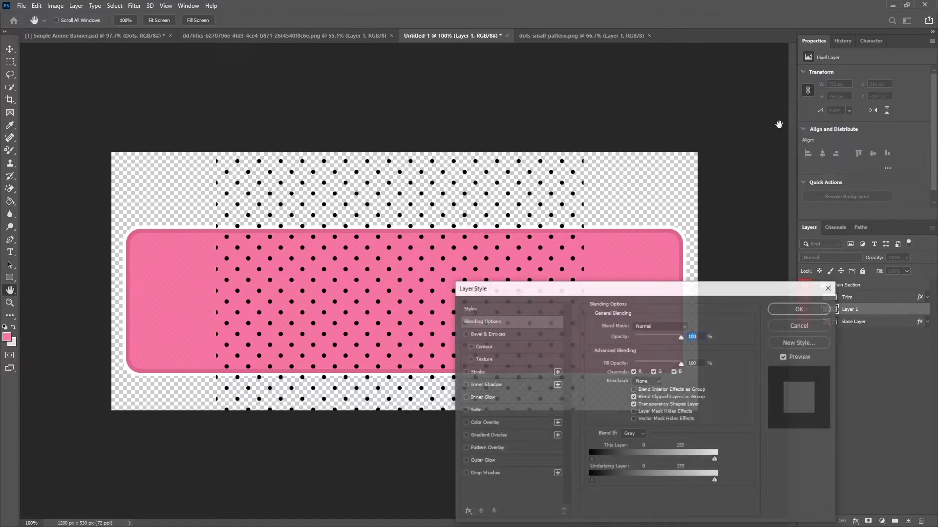
click(488, 435)
click(465, 435)
click(477, 423)
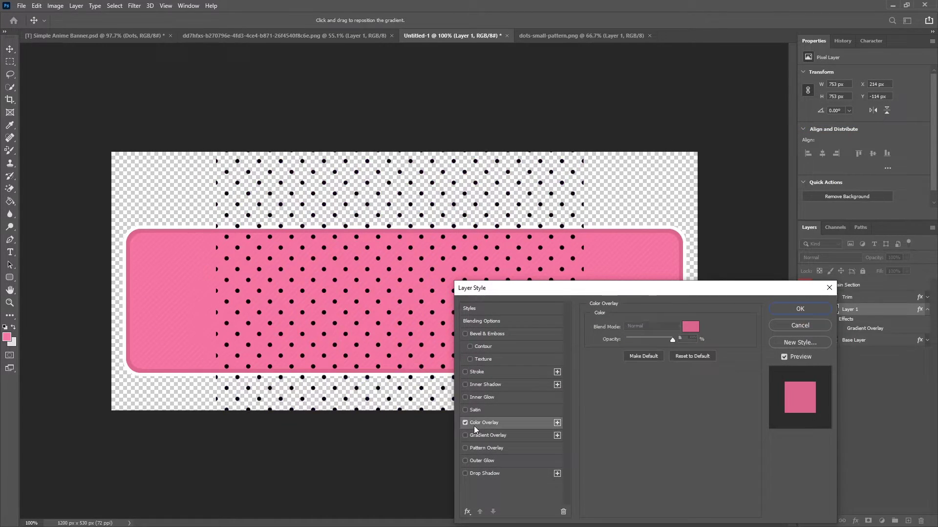
click(697, 326)
drag(534, 342, 468, 300)
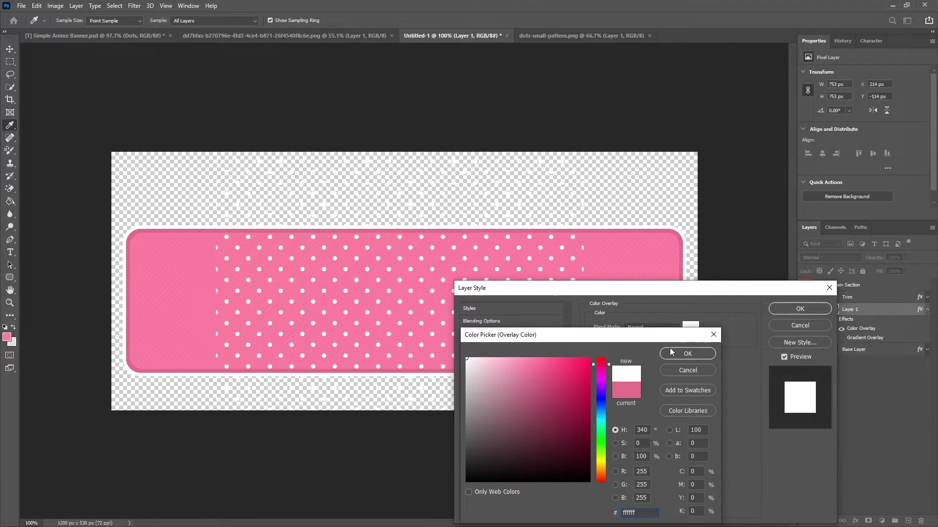
click(676, 295)
click(829, 309)
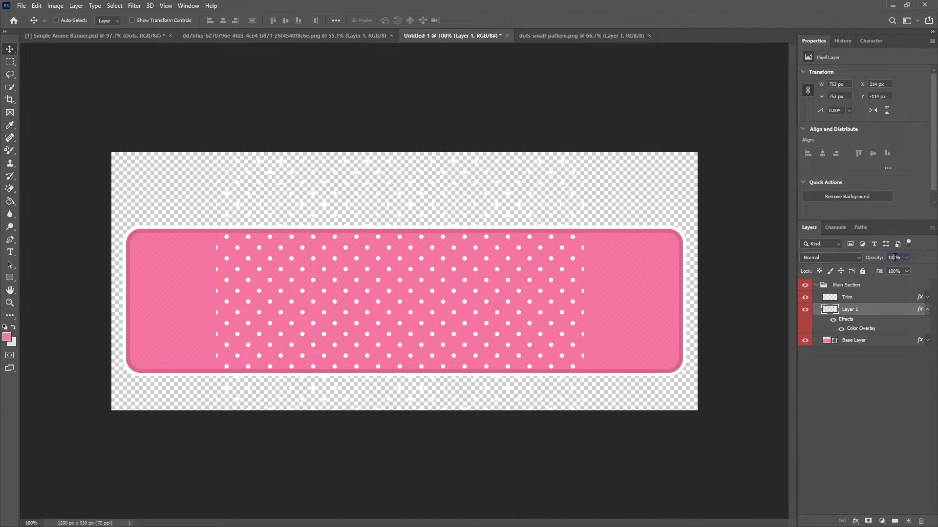
Lower the dot layer's opacity to 30% and shift it to the banner's left side
click(894, 258)
text(30)
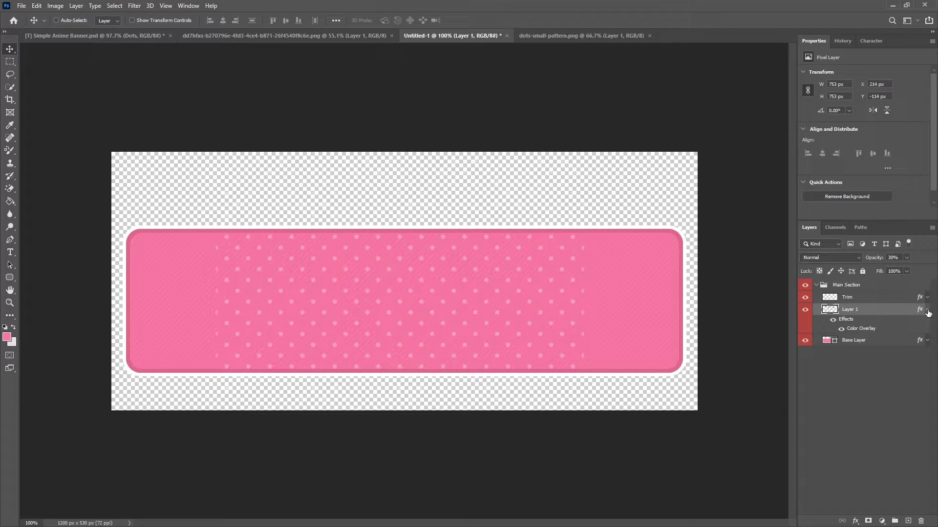
click(927, 310)
drag(358, 329, 261, 336)
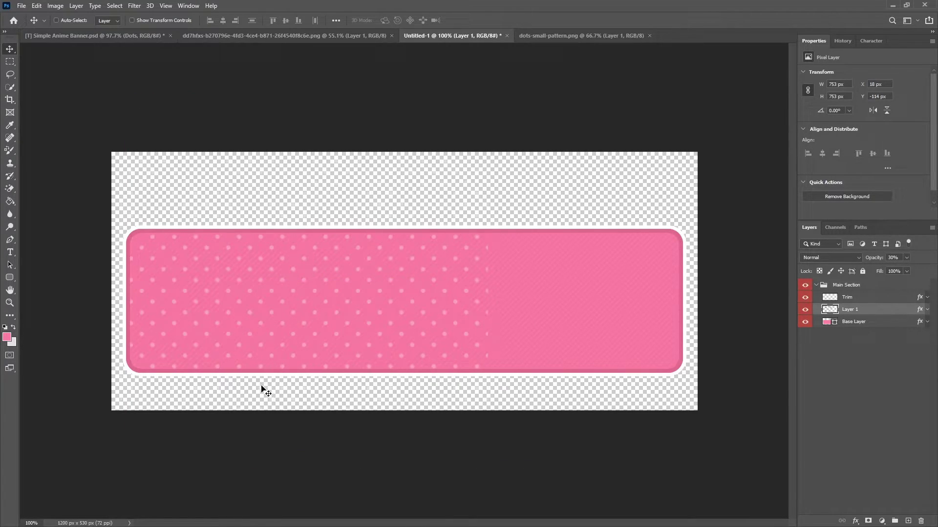
Copy and clear the dot layer's style, then duplicate it and move the copy right
right_click(871, 310)
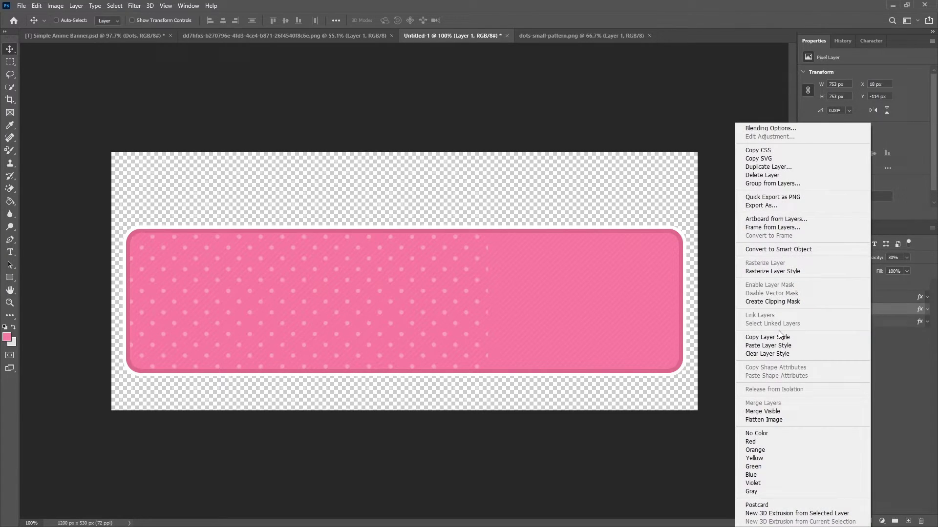
click(776, 336)
right_click(861, 311)
click(780, 354)
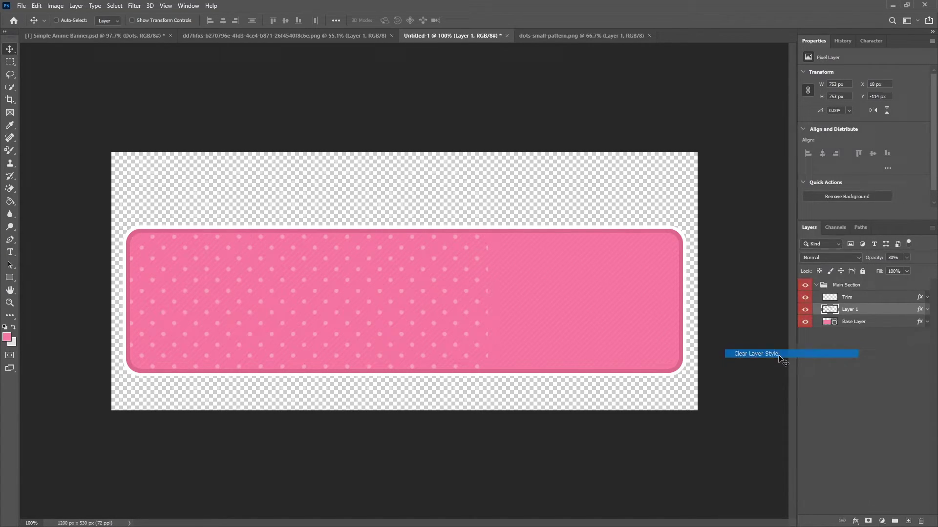
key(ctrl+j)
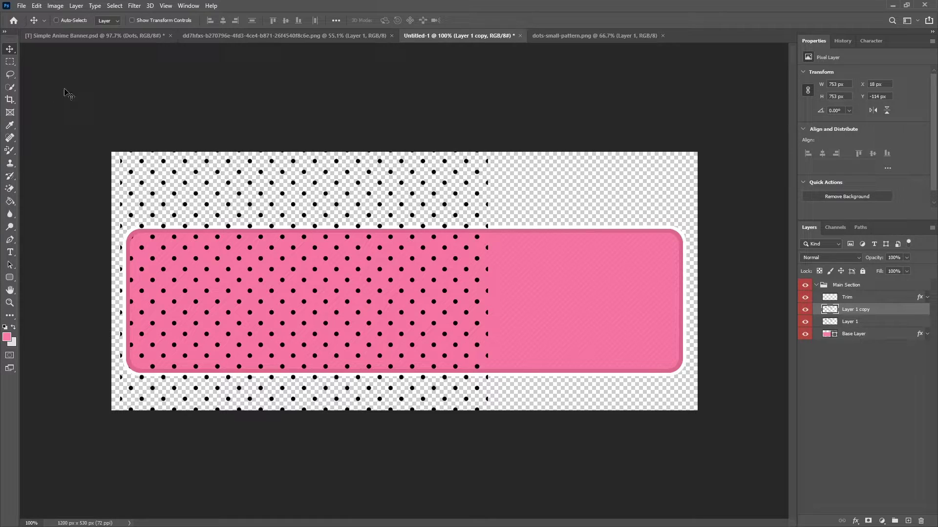
drag(185, 261, 556, 299)
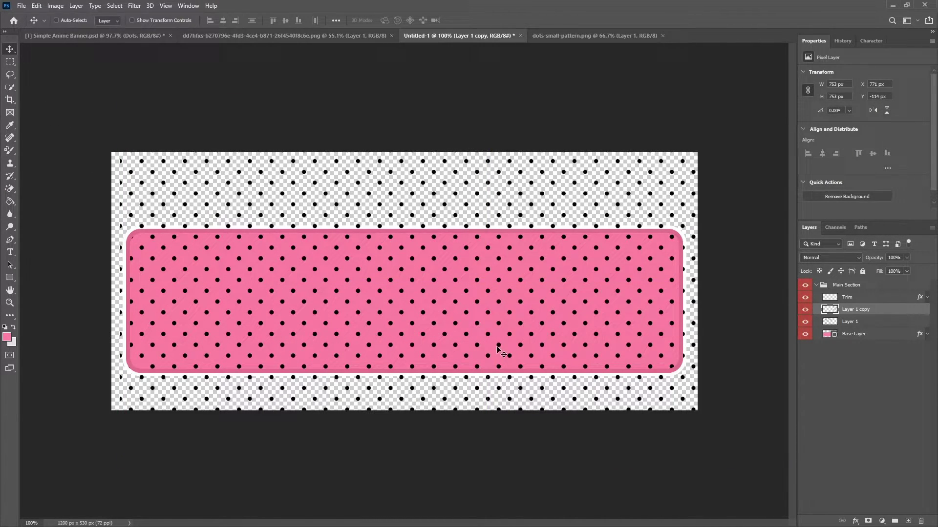
Merge the copied dots down into one layer named 'Dots'
scroll(498, 347, down, 1)
right_click(861, 309)
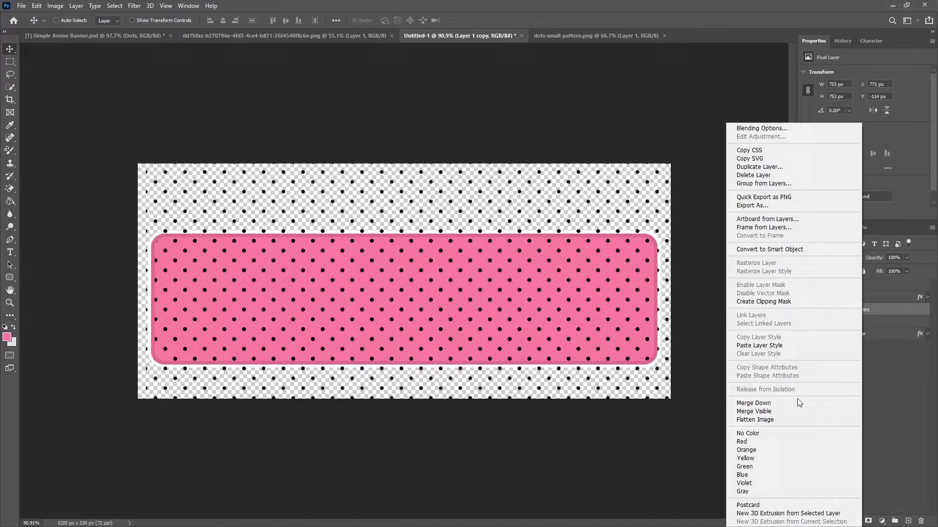
click(798, 404)
double_click(851, 310)
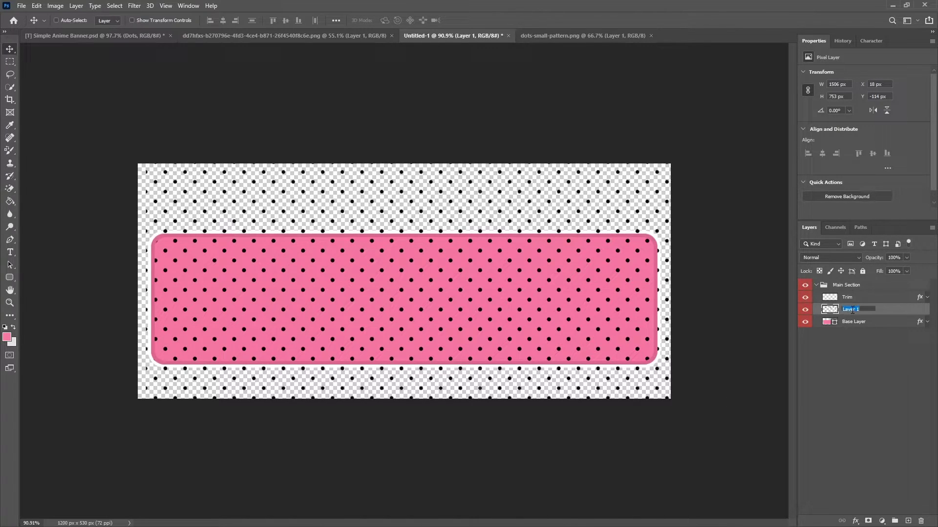
text(Dots)
key(Return)
Paste the white overlay style onto Dots and clip it to Base Layer
right_click(851, 311)
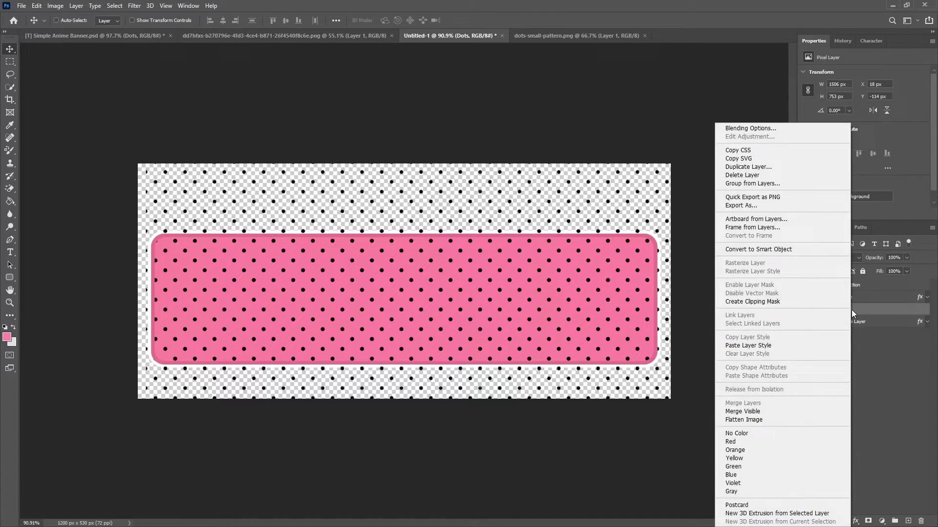
click(801, 353)
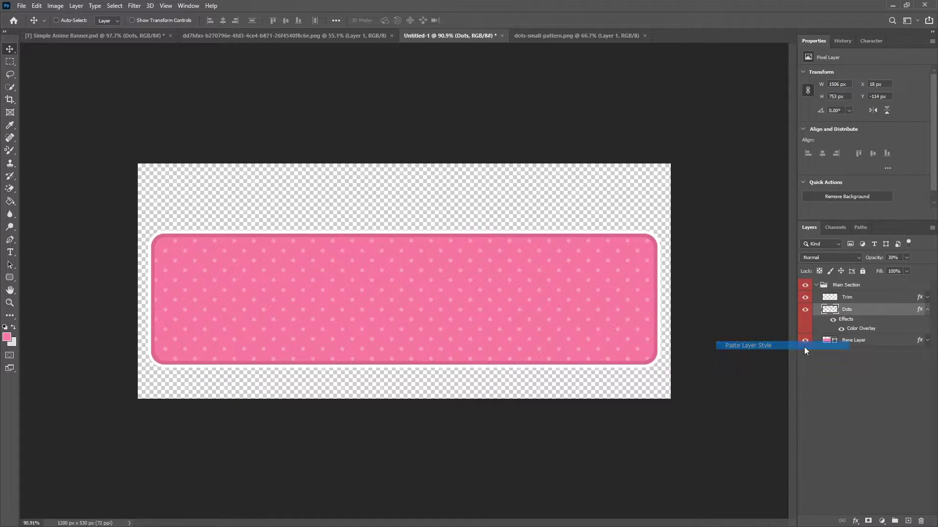
click(927, 311)
right_click(845, 311)
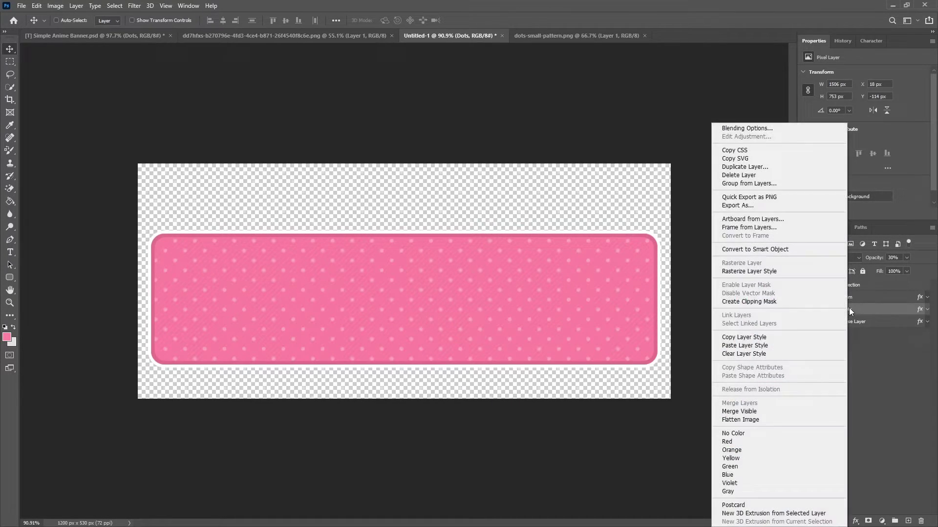
click(752, 300)
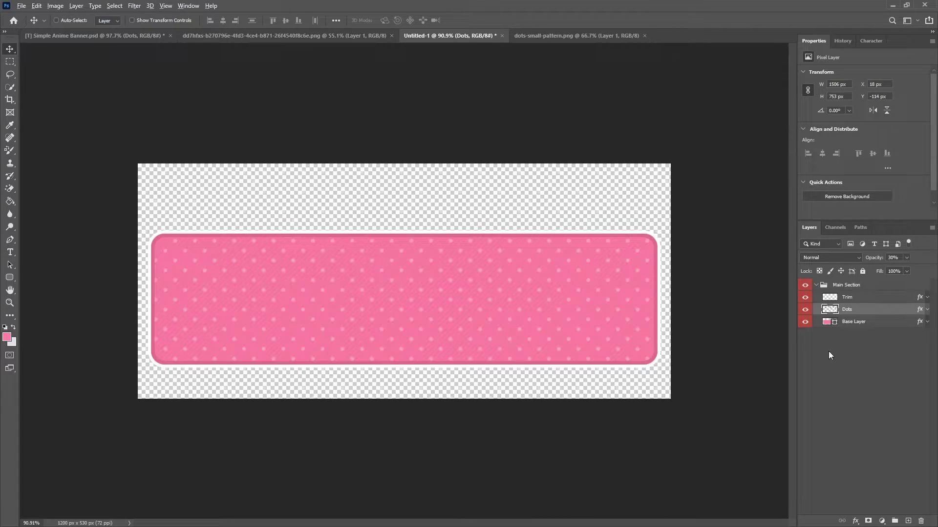
alt+click(825, 312)
click(886, 392)
scroll(404, 429, down, 3)
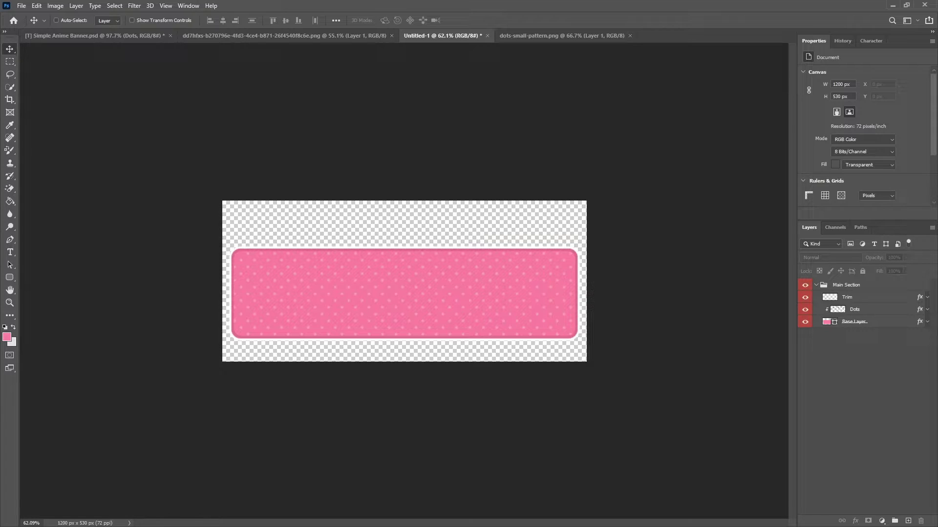
Collapse Main Section, then add a new layer above it inside a group named 'Text'
key(t)
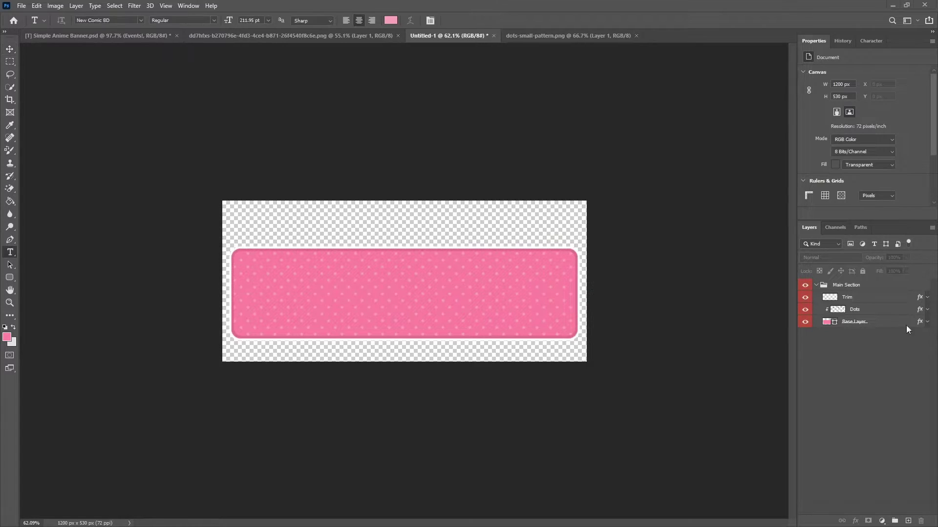
click(817, 284)
click(817, 285)
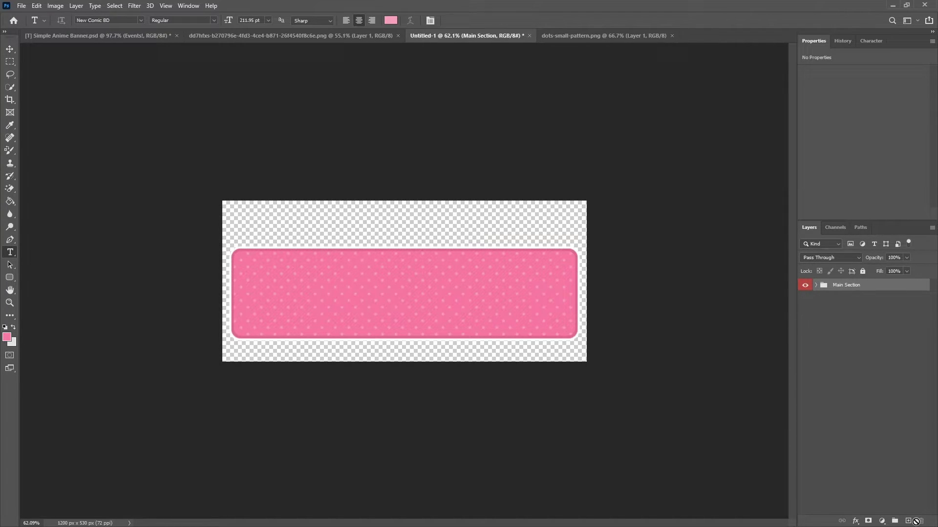
click(908, 521)
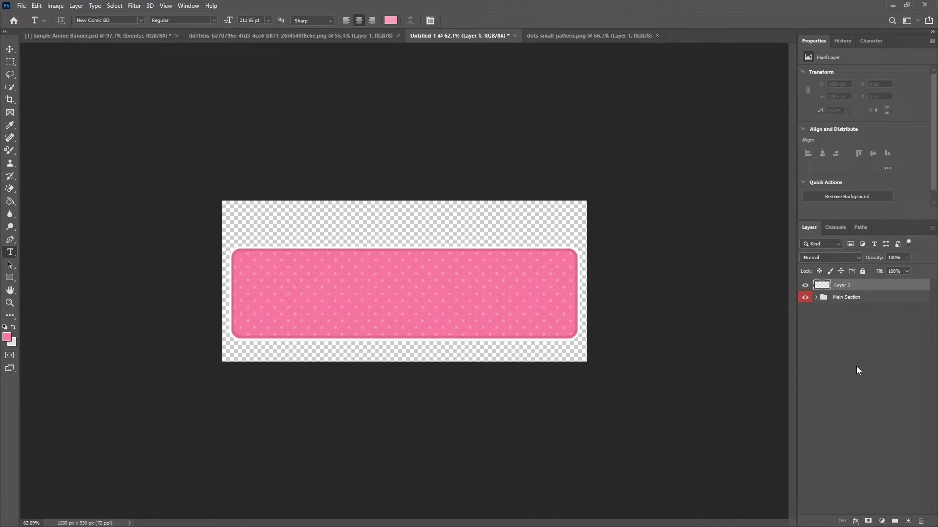
key(ctrl+g)
double_click(844, 286)
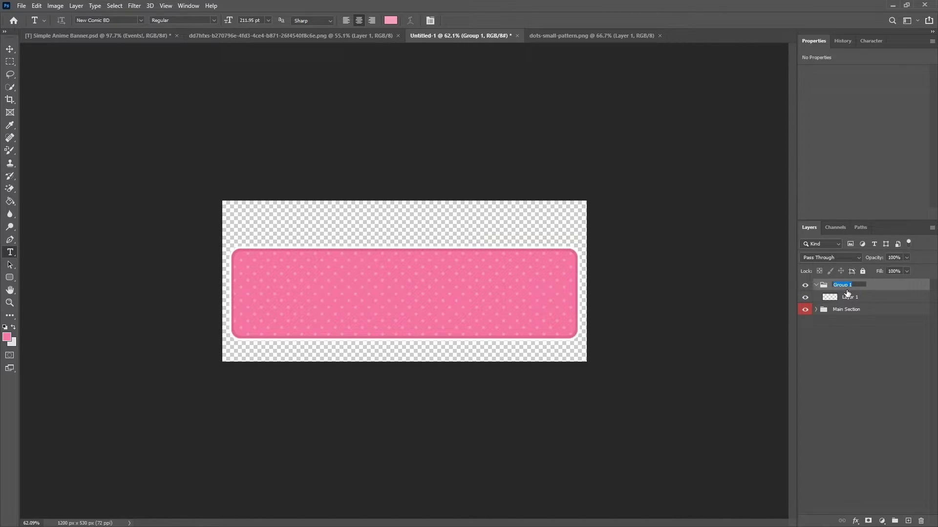
text(Text)
key(Return)
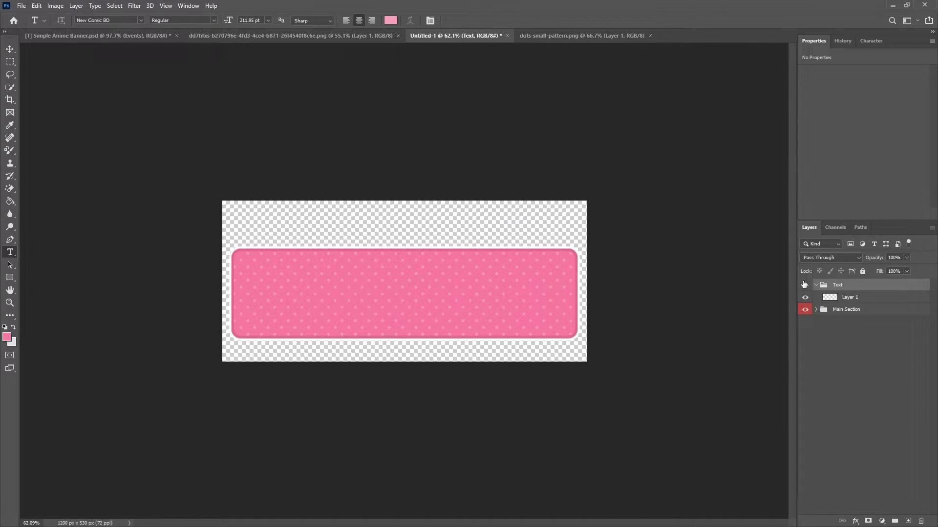
Give the Text group a yellow label and pick the Horizontal Type Tool on its empty layer
right_click(846, 292)
click(840, 334)
click(847, 297)
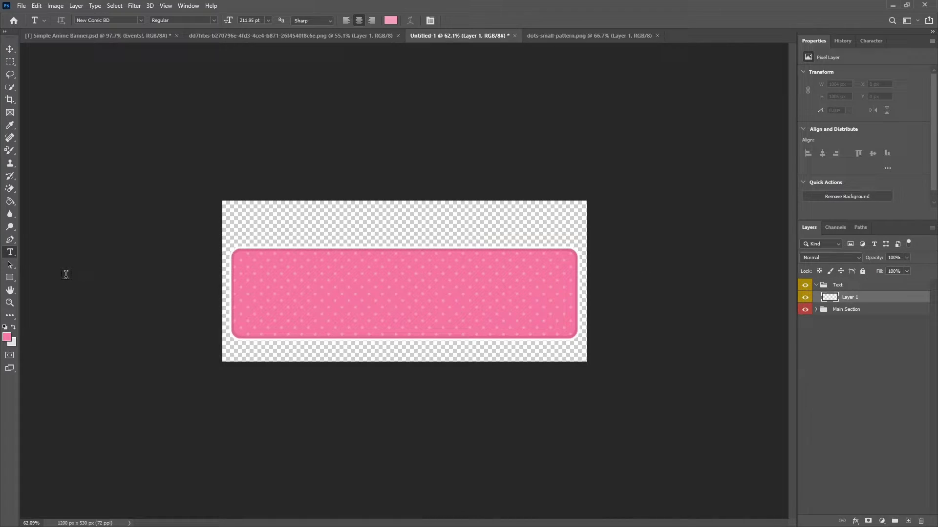
right_click(15, 254)
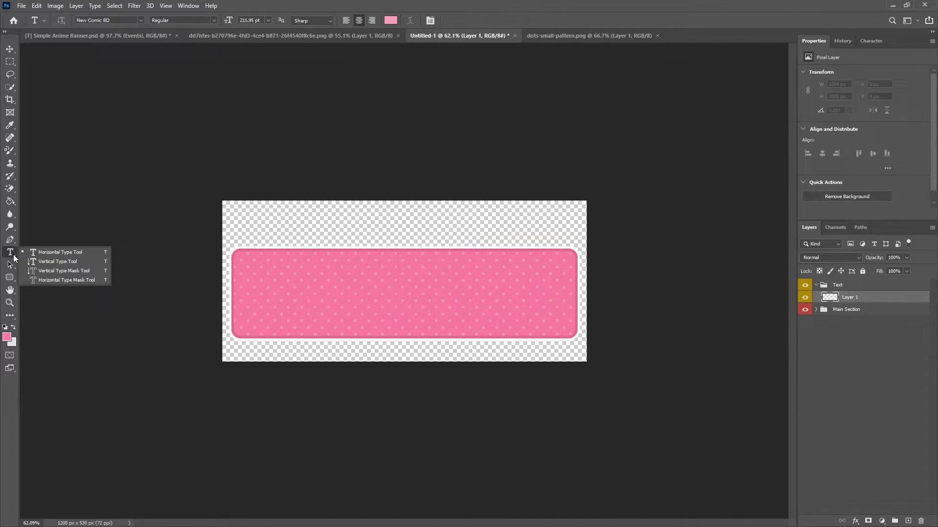
click(60, 252)
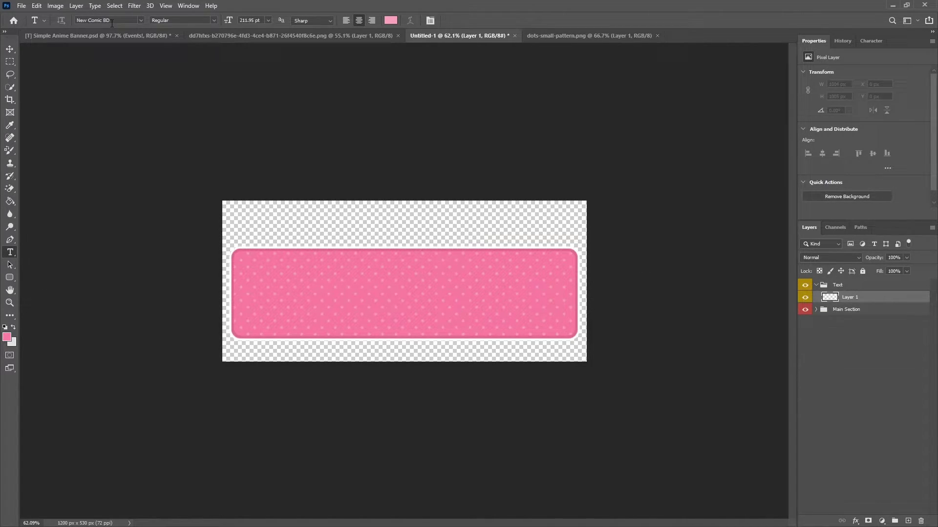
Type 'Events!' on the banner at 216 pt font size
click(249, 18)
text(216)
key(Return)
click(407, 303)
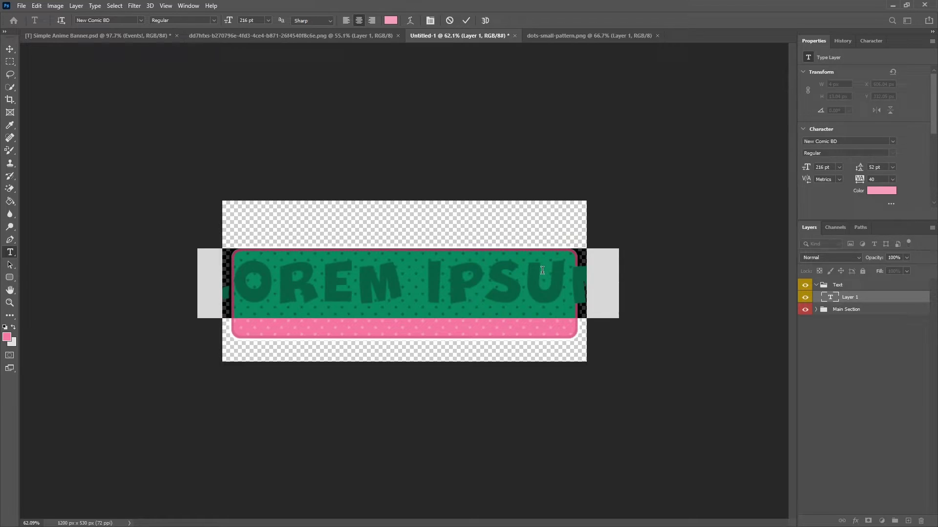
text(Evemts)
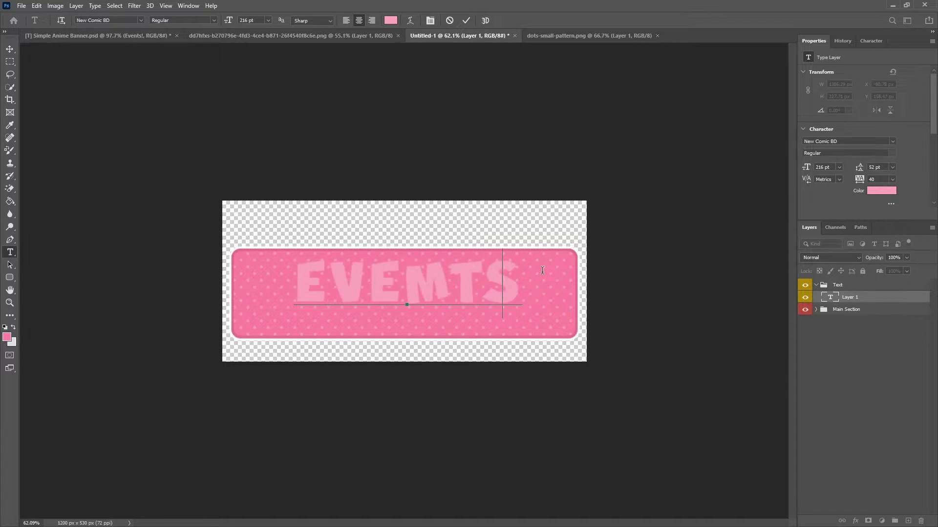
key(BackSpace)
key(BackSpace)
key(BackSpace)
text(nts!)
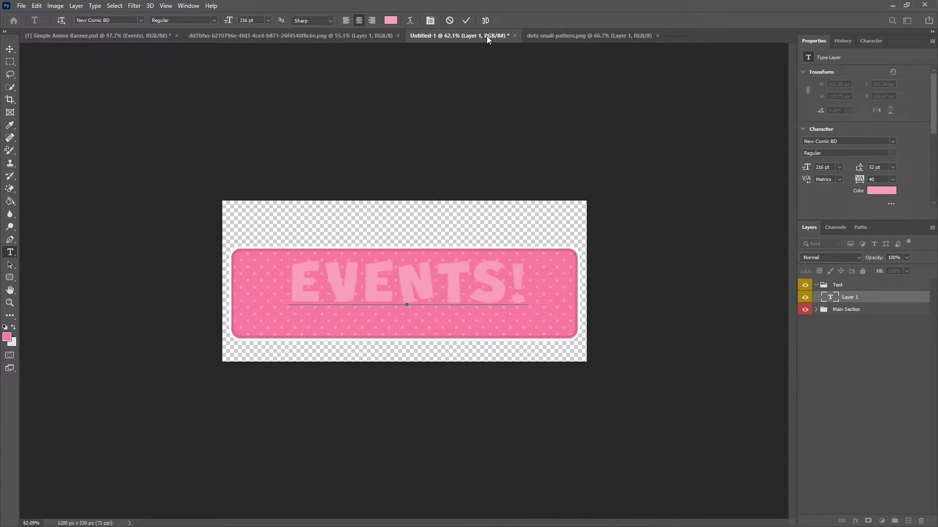
click(465, 20)
Move the EVENTS! text right and rotate it about -2.6° with Free Transform
click(10, 49)
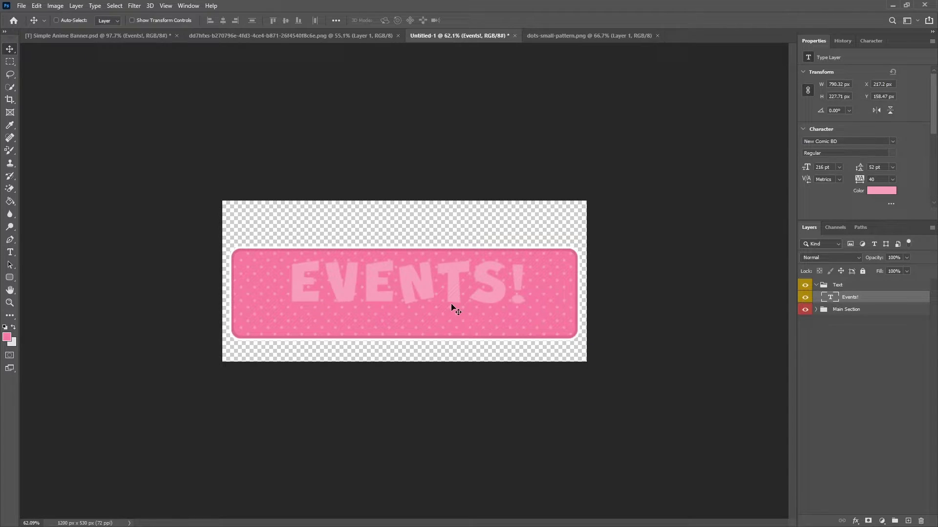
drag(444, 289, 484, 295)
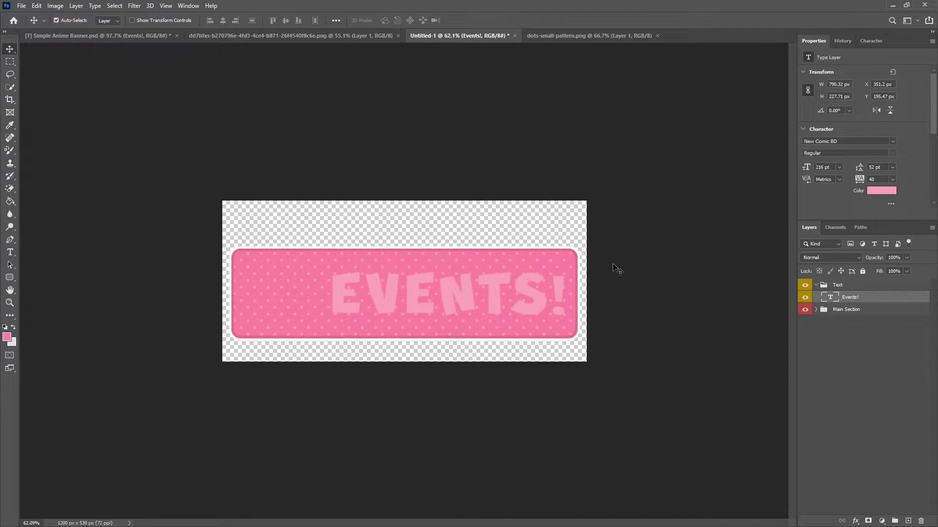
key(ctrl+t)
drag(581, 257, 582, 248)
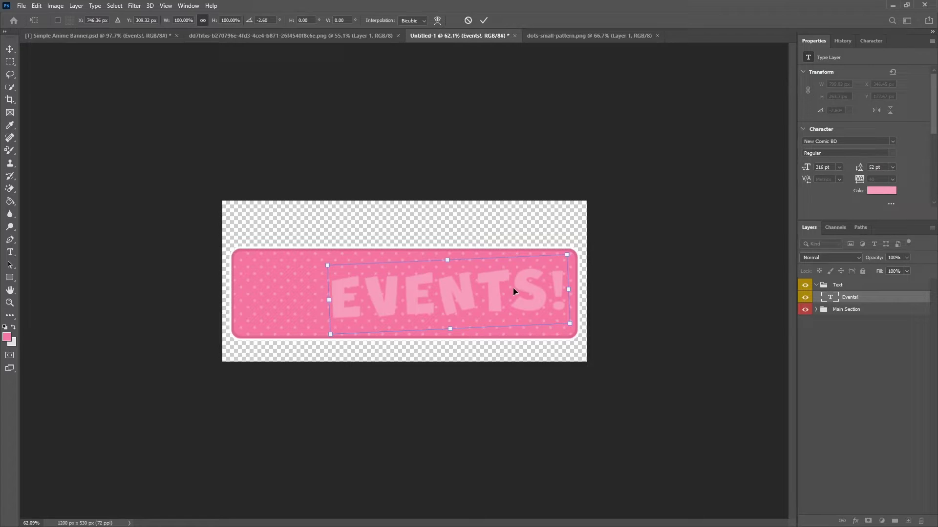
drag(510, 292, 514, 293)
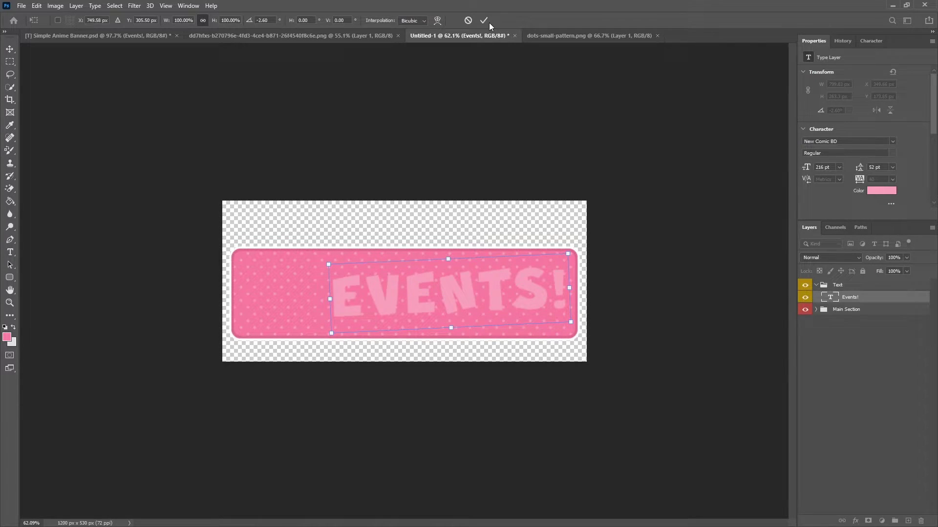
click(483, 20)
Open Blending Options for the Text group and add a 5 px white stroke
right_click(851, 286)
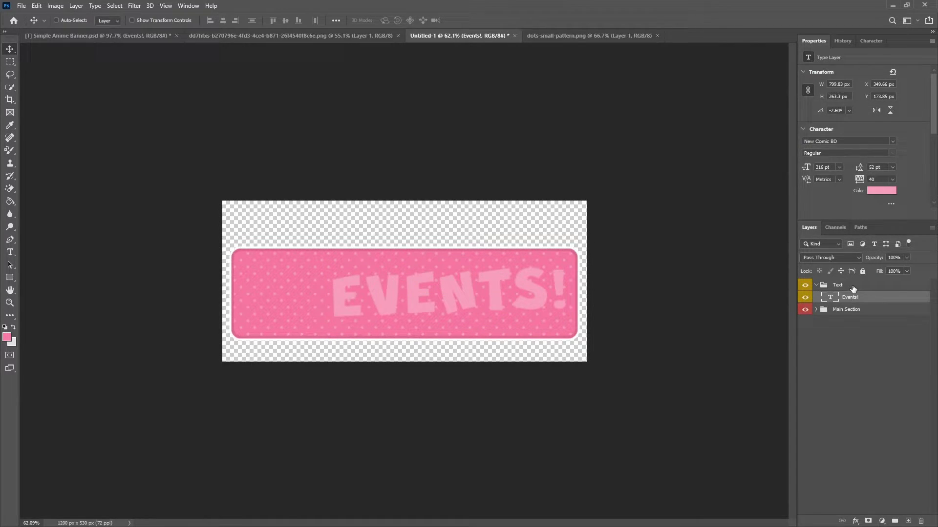
click(770, 144)
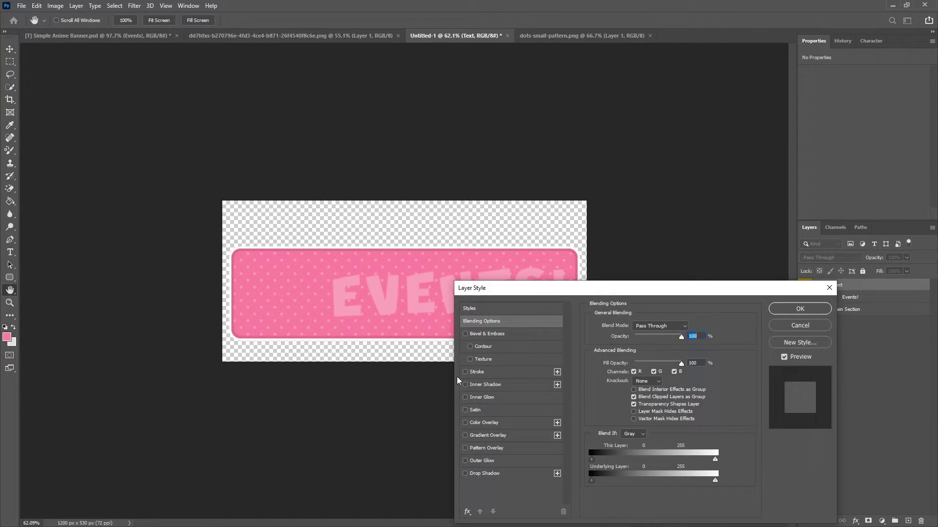
click(477, 372)
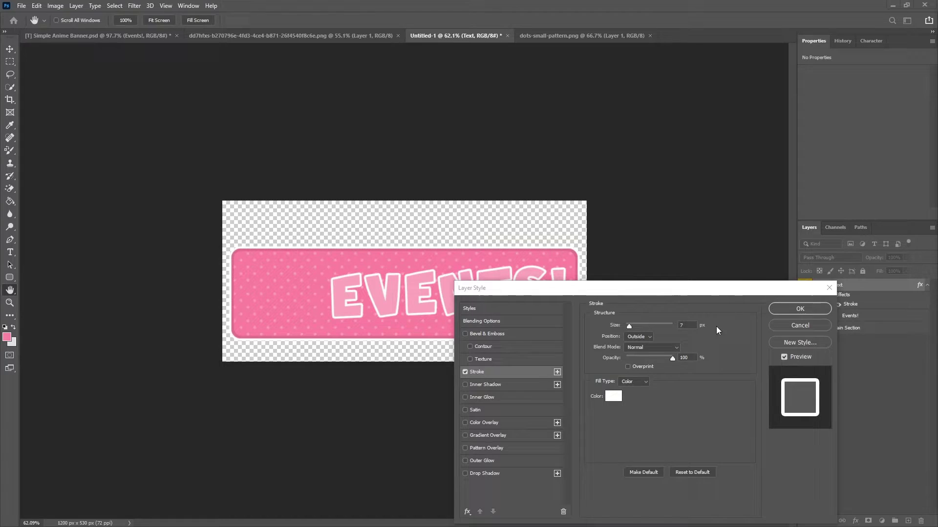
click(665, 329)
text(5)
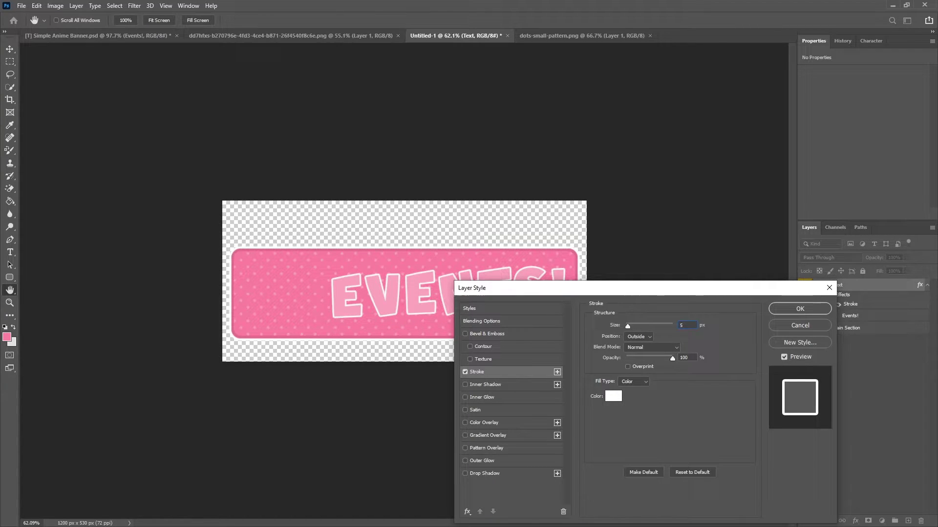
Add a drop shadow at 32% opacity and size 4, adjust its angle, and apply the effects
click(487, 473)
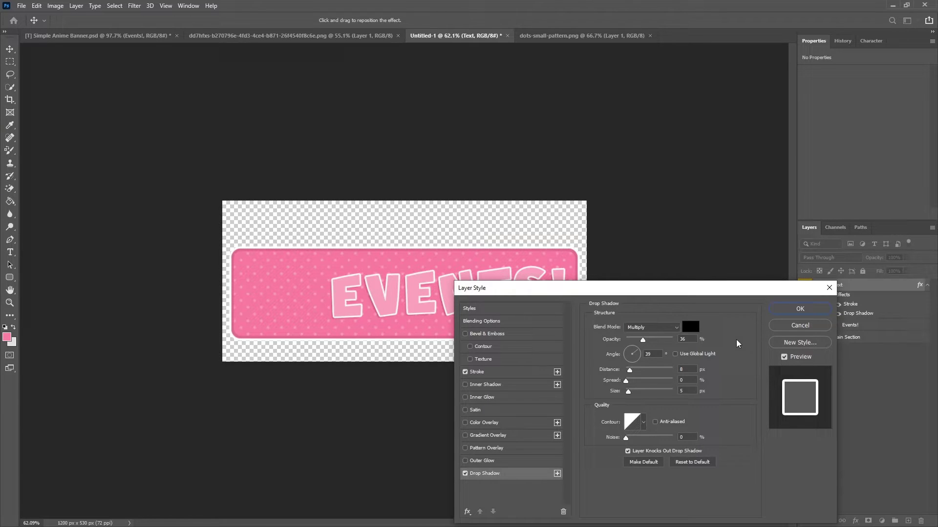
click(697, 340)
text(32)
click(644, 354)
text(5)
text(2)
text(1)
text(7)
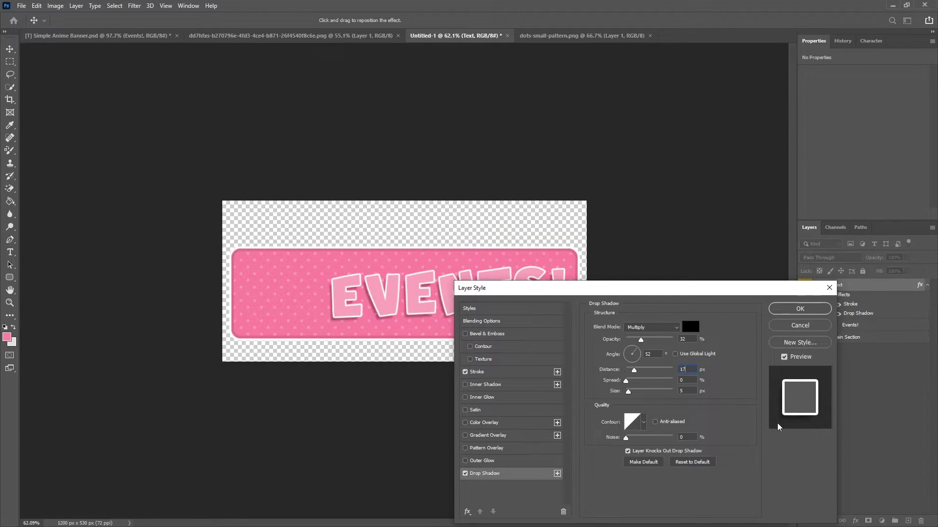
key(Tab)
key(Tab)
text(4)
click(810, 310)
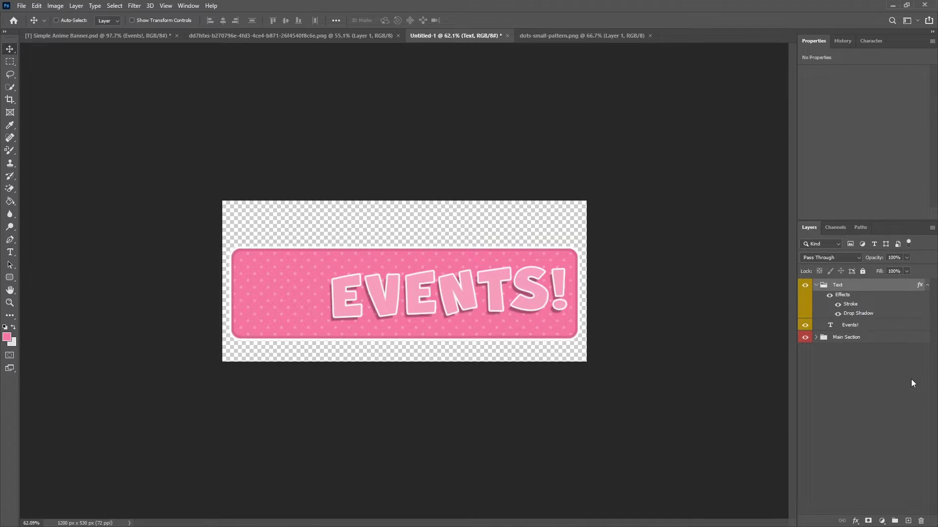
click(927, 286)
Deselect all layers, collapse the Text group, and select the Main Section group
click(863, 352)
click(815, 285)
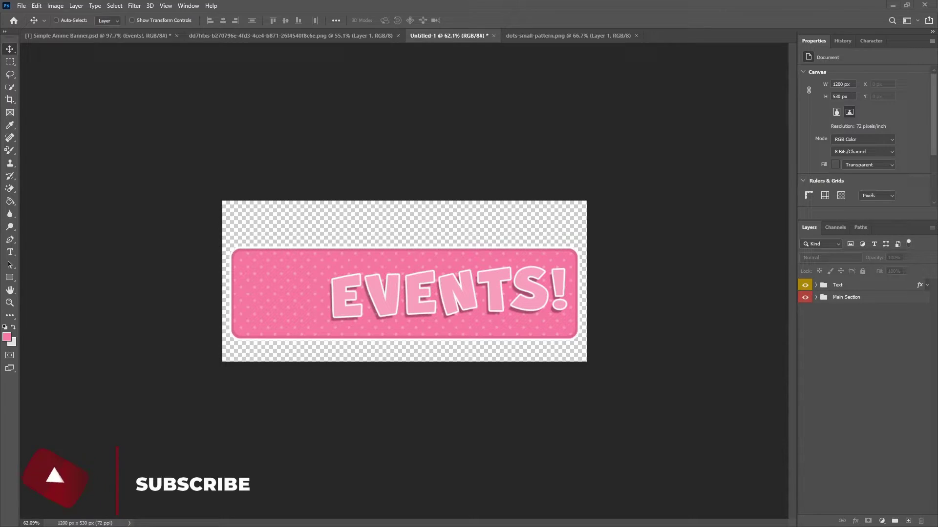
click(846, 297)
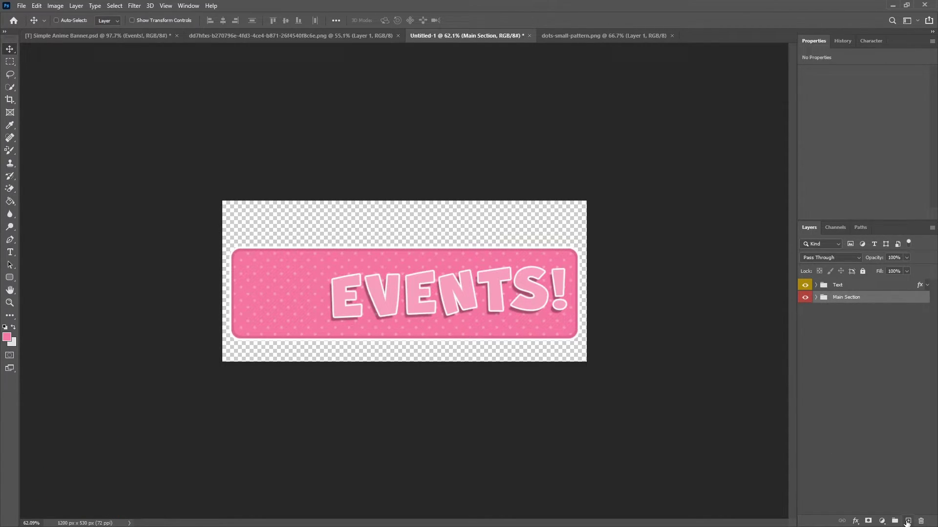
Create an empty layer above Main Section, group it as 'Cross Strip', and select Layer 1
click(907, 522)
key(ctrl)
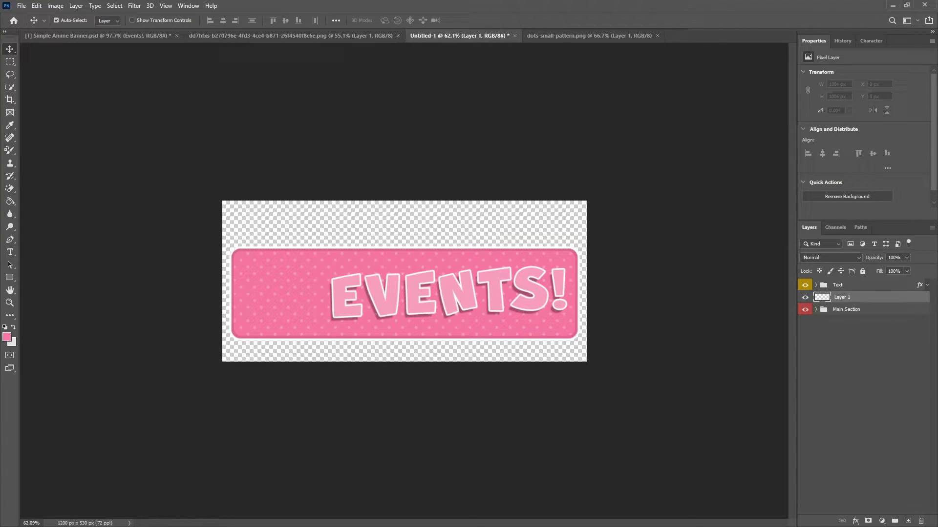
key(ctrl+g)
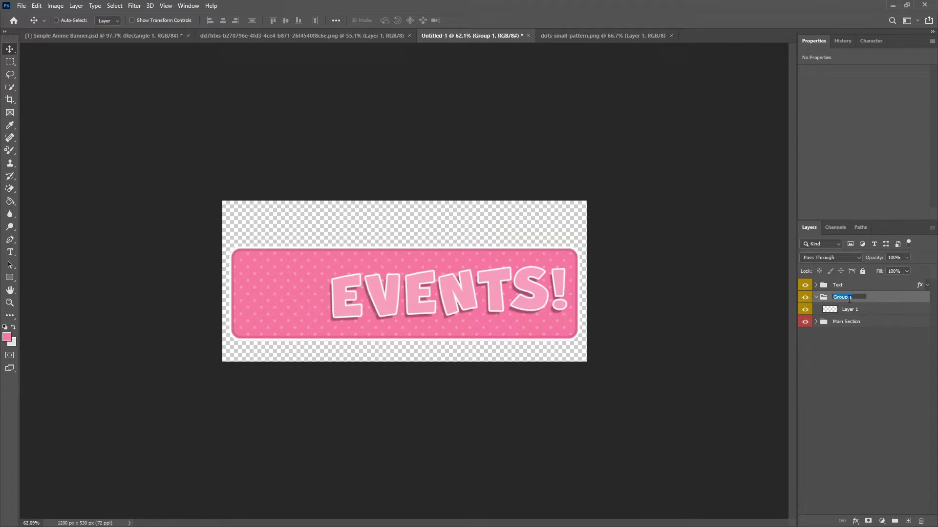
text(Cross Strip)
key(Return)
click(858, 311)
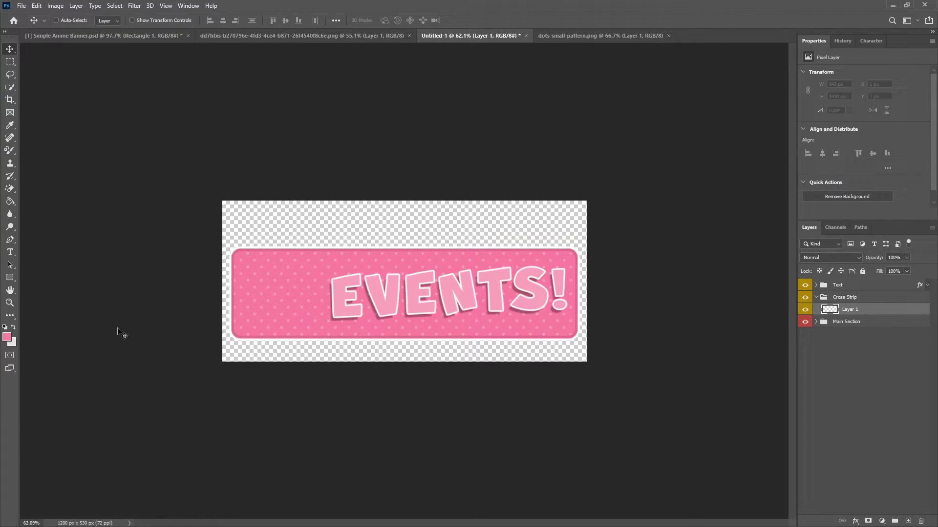
Choose the Rectangle Tool and set the foreground colour to light grey #e3e2e2
click(8, 279)
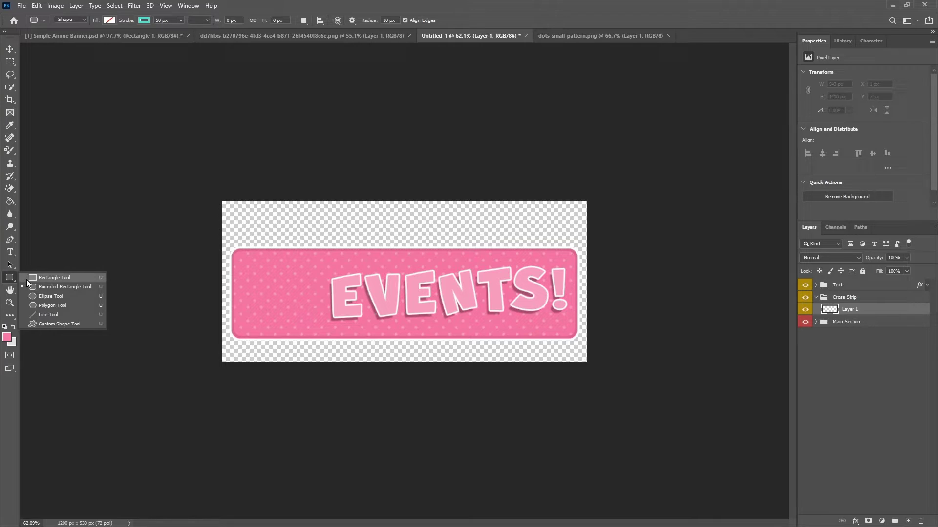
click(28, 279)
click(7, 337)
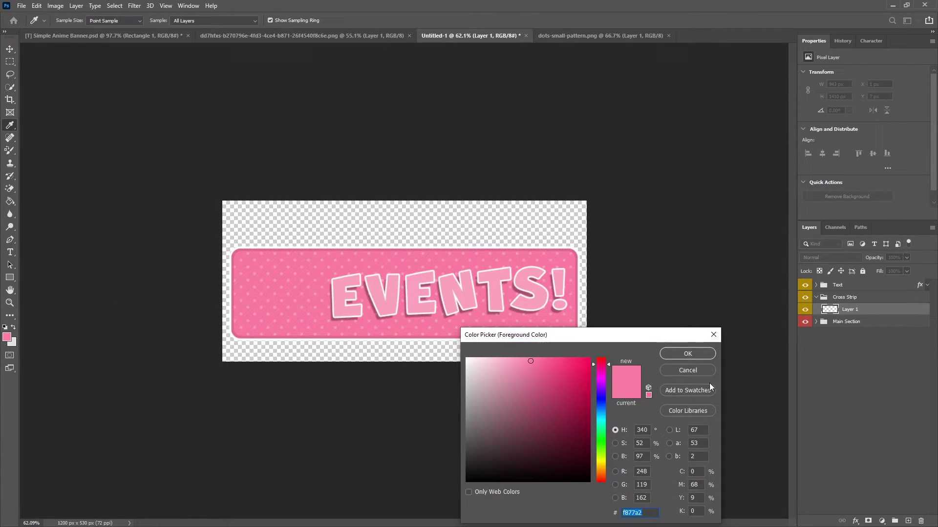
click(687, 370)
click(13, 327)
click(7, 336)
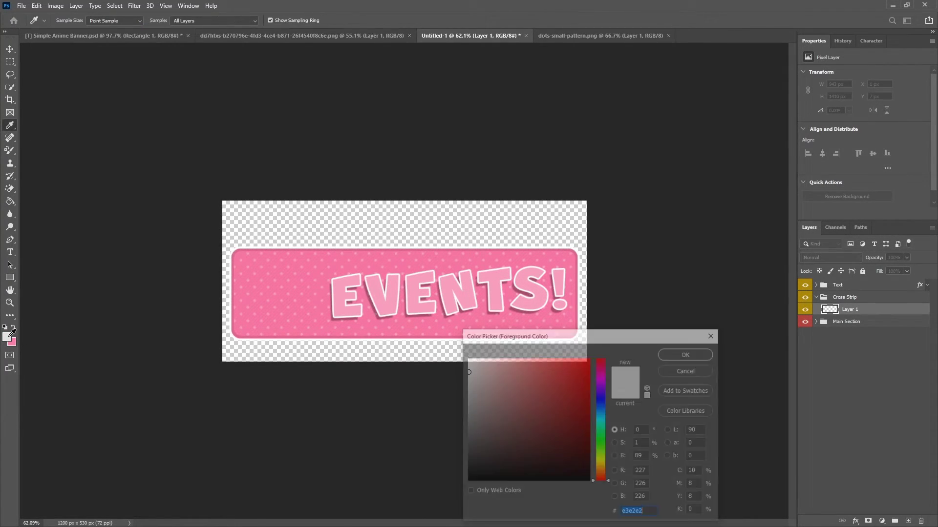
click(652, 512)
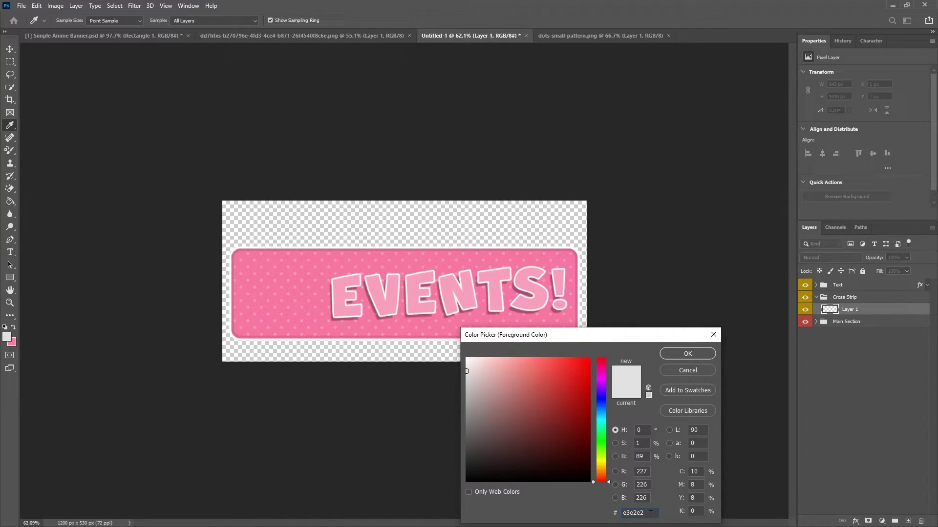
click(687, 354)
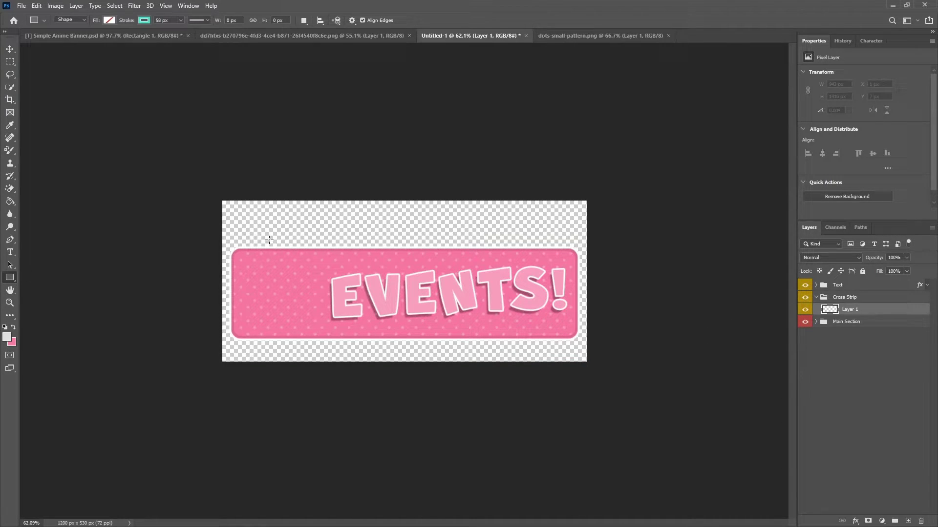
Draw a tall rectangle on the banner's left with no stroke and a light grey fill
drag(269, 240, 301, 359)
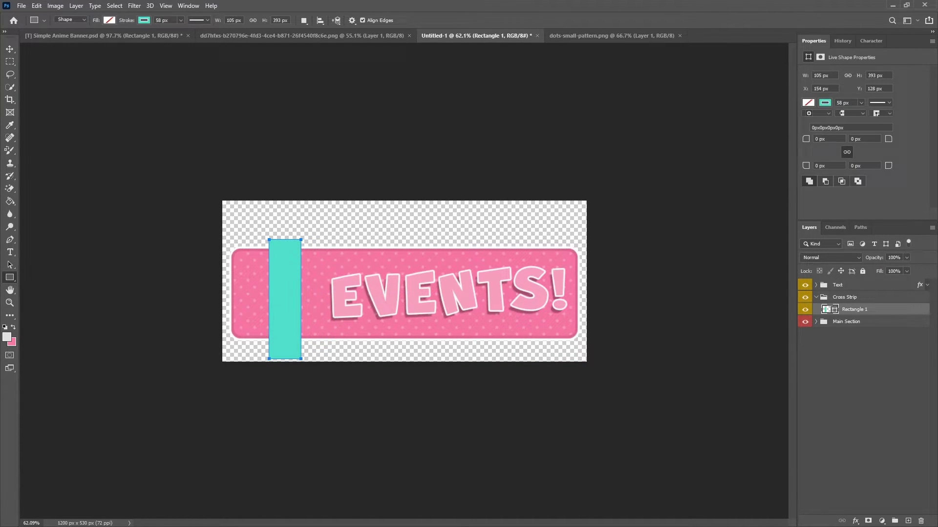
click(826, 103)
click(807, 121)
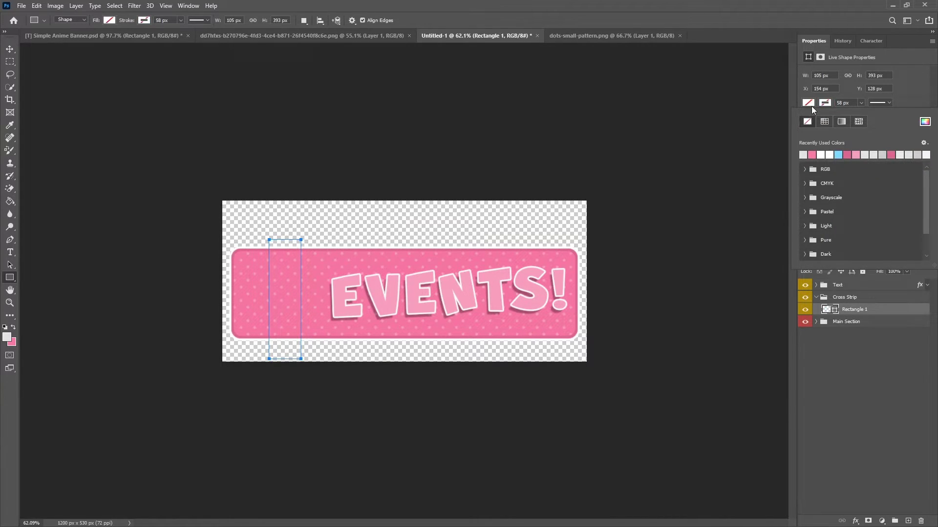
click(809, 103)
click(803, 155)
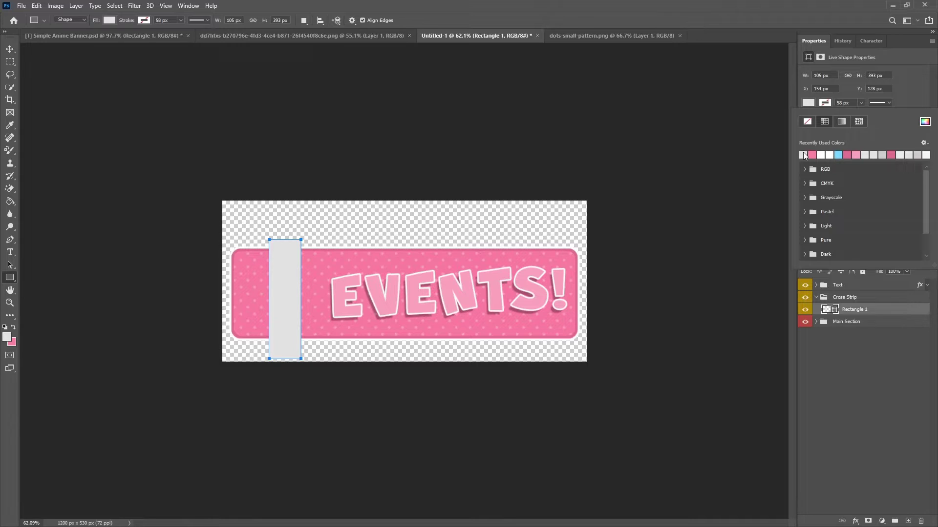
Size the rectangle to 66 × 358 px and move it right across the banner
click(822, 76)
text(66)
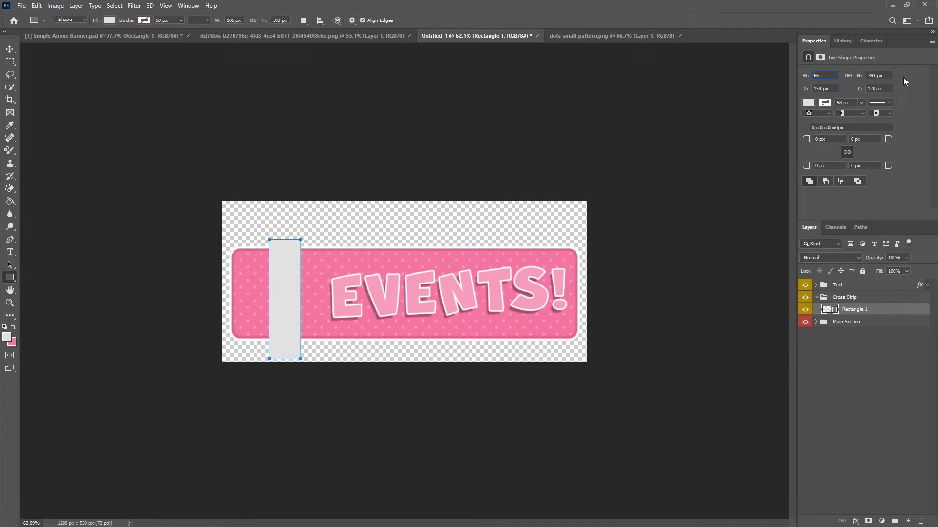
click(890, 77)
click(873, 76)
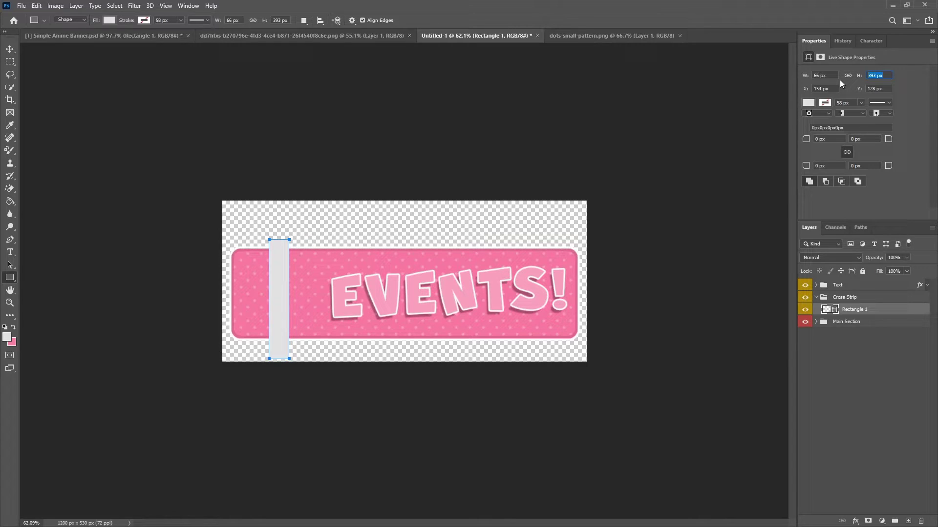
text(358)
key(Return)
key(v)
scroll(156, 308, up, 3)
drag(184, 326, 213, 337)
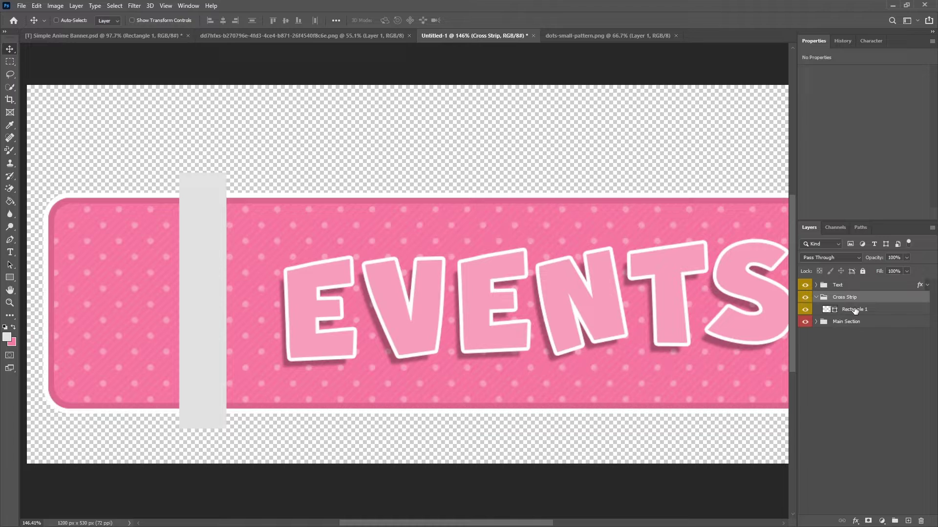
Duplicate the grey bar as a 5 px wide pink line and nudge it right
key(ctrl+j)
click(806, 104)
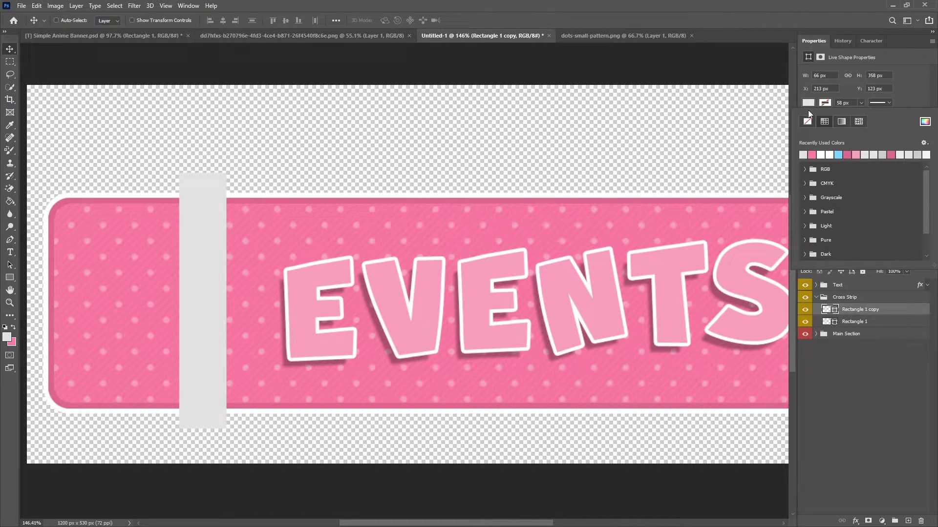
click(812, 154)
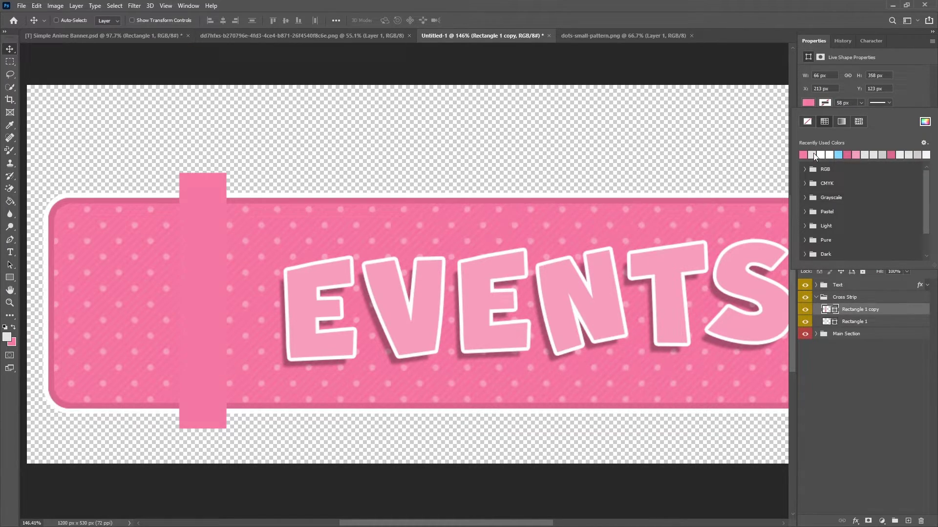
click(869, 313)
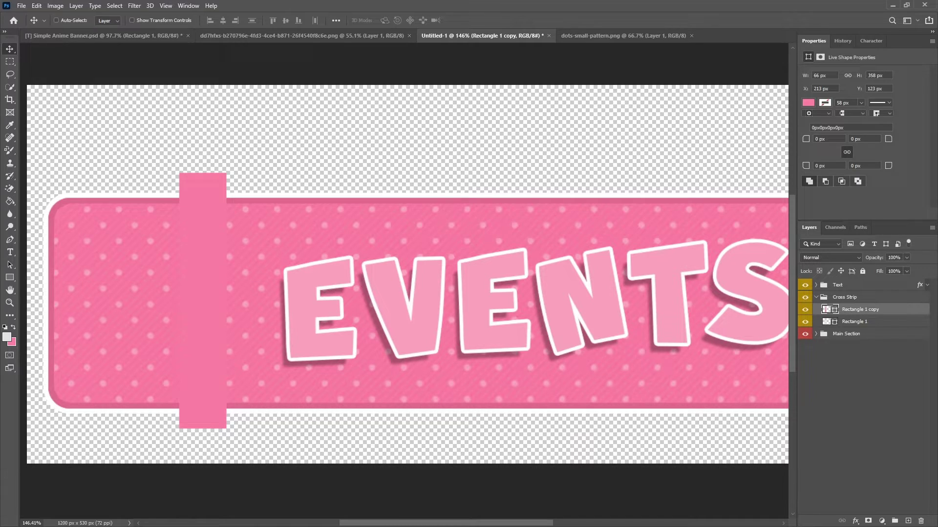
scroll(406, 273, down, 1)
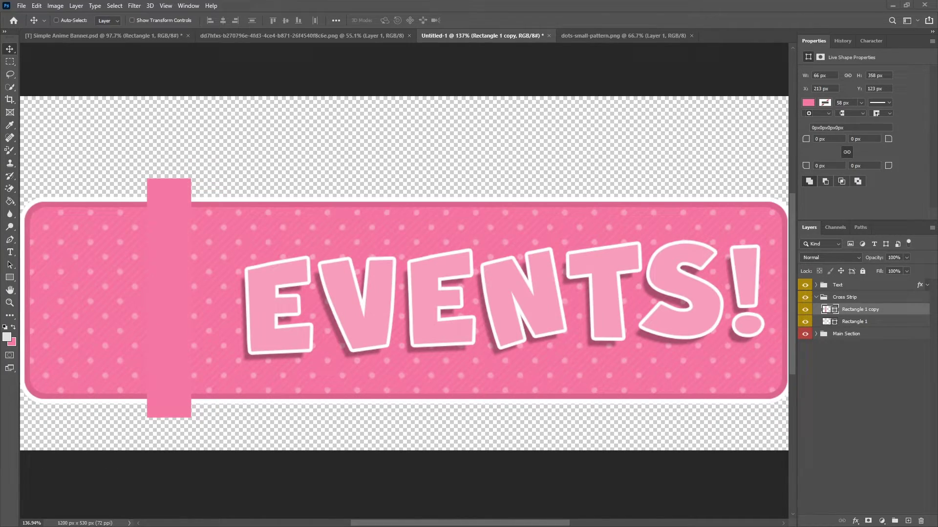
double_click(820, 75)
text(5)
key(Return)
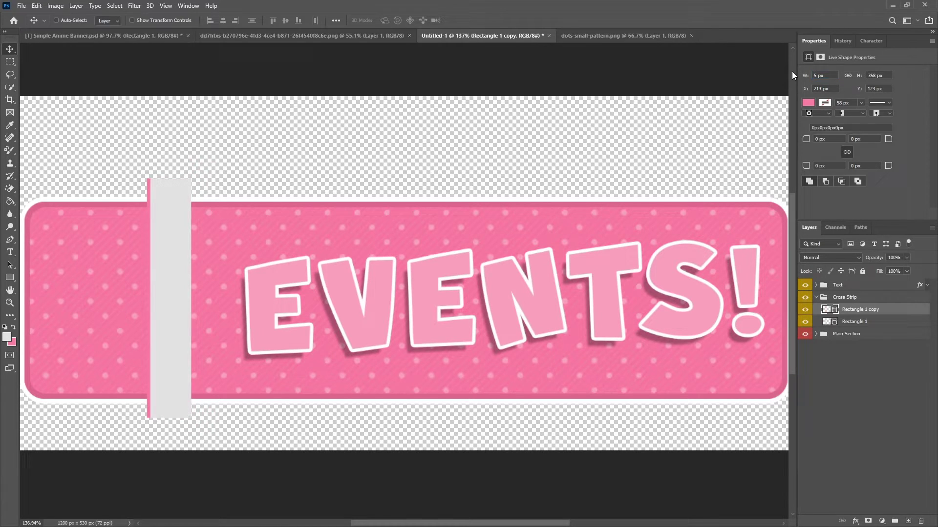
scroll(54, 230, up, 7)
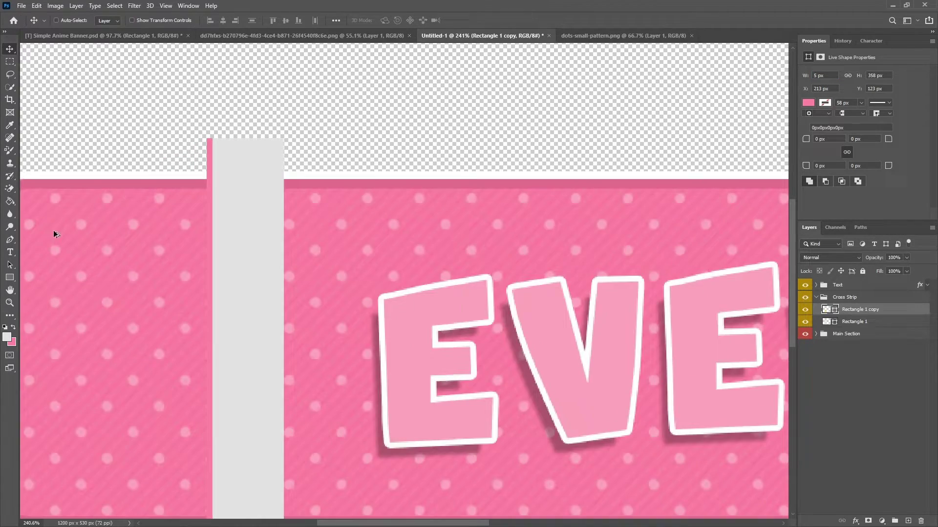
scroll(281, 184, up, 15)
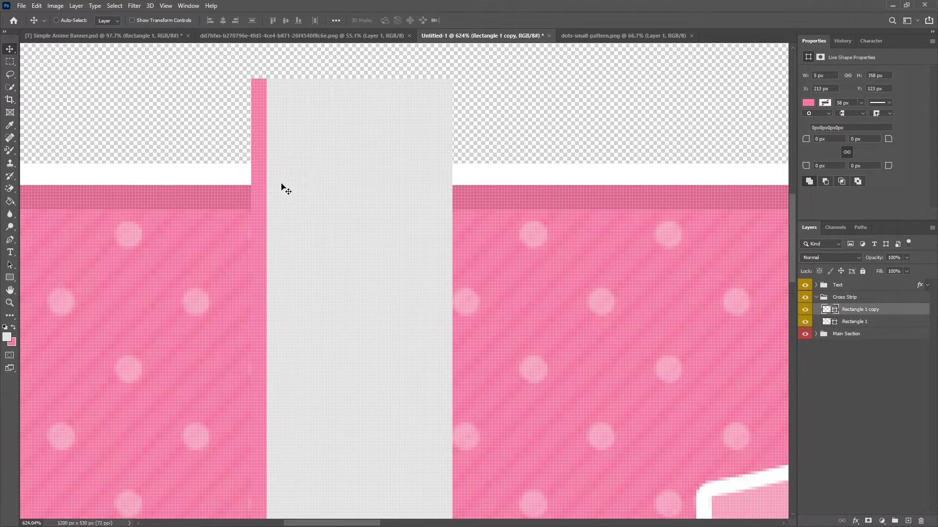
key(Right)
key(Right)
key(Right)
key(Right)
key(Right)
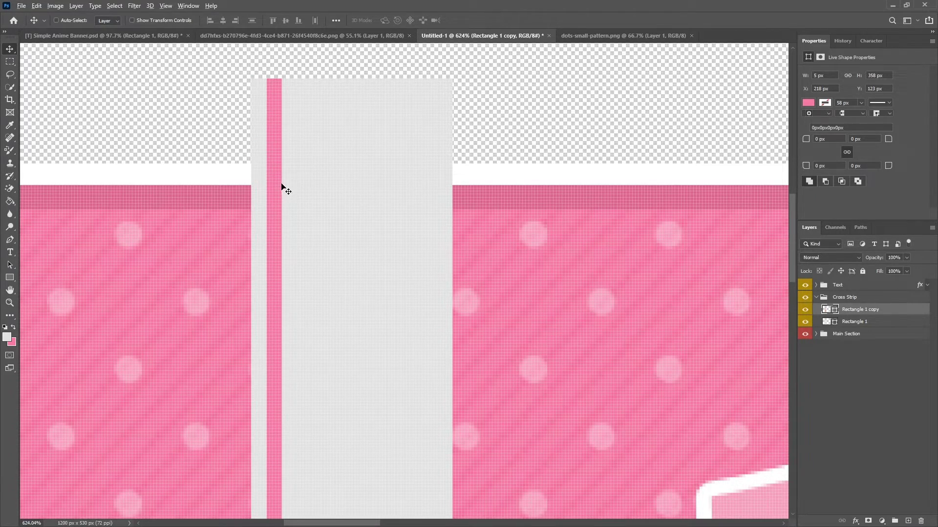
Duplicate the pink line and move the copy to the strip's right edge
scroll(282, 188, down, 12)
scroll(276, 200, up, 2)
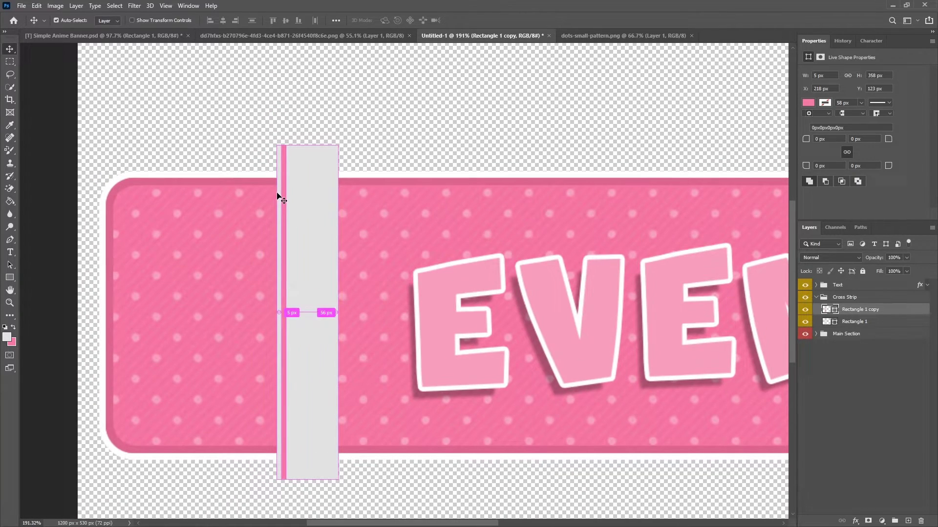
key(ctrl+j)
scroll(247, 244, up, 8)
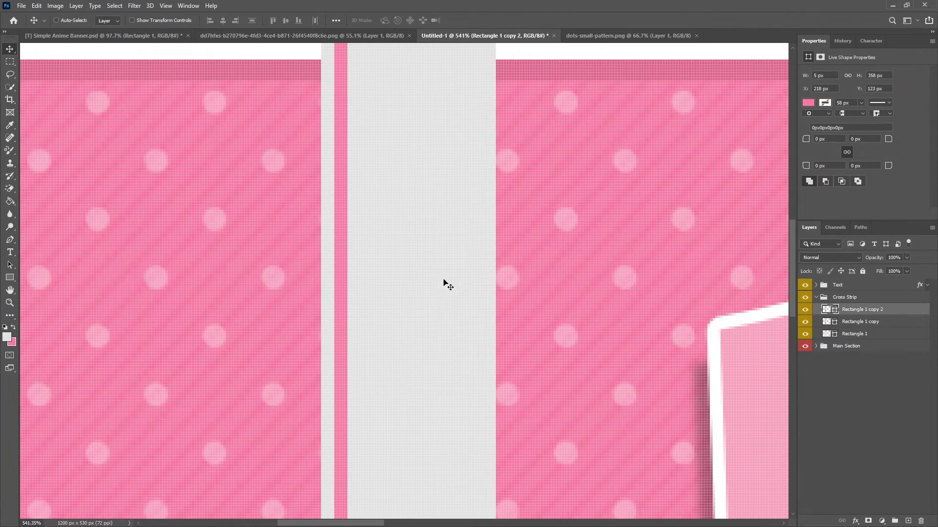
drag(443, 282, 487, 310)
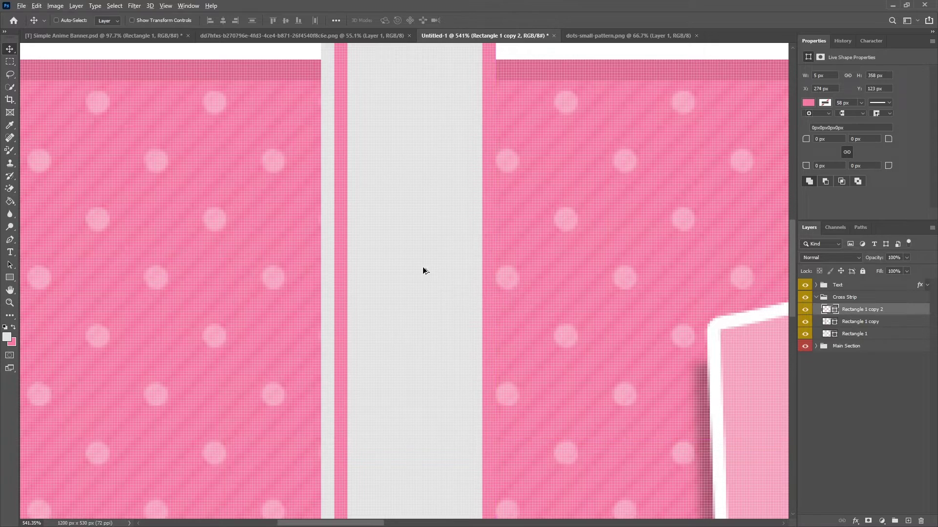
scroll(423, 270, down, 6)
key(Left)
key(Left)
key(Left)
key(Left)
key(Left)
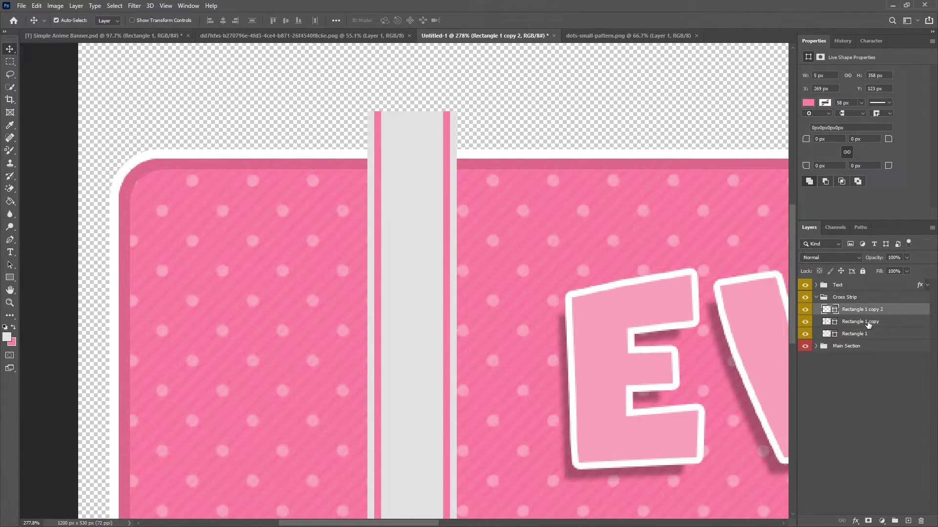
Merge both pink line shapes into one layer named 'Lines'
shift+click(866, 322)
right_click(866, 322)
click(782, 404)
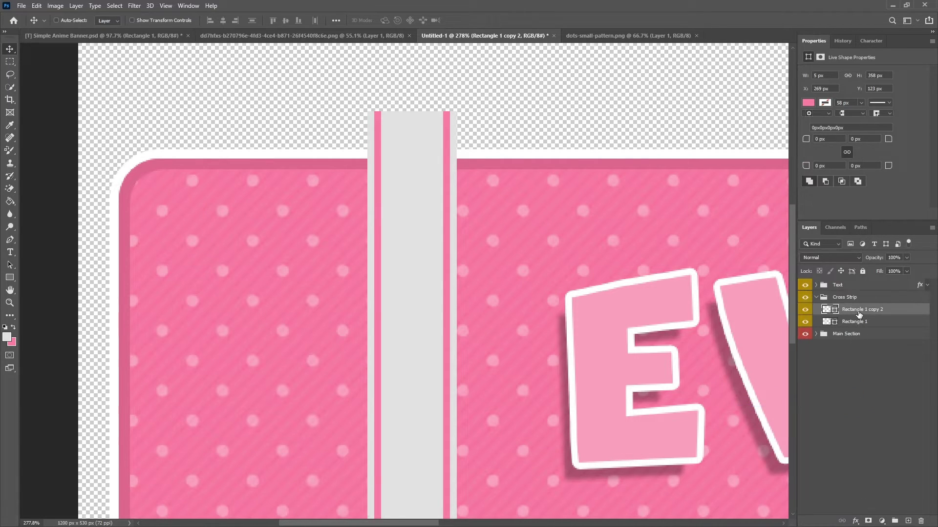
double_click(858, 311)
text(Lines)
key(Return)
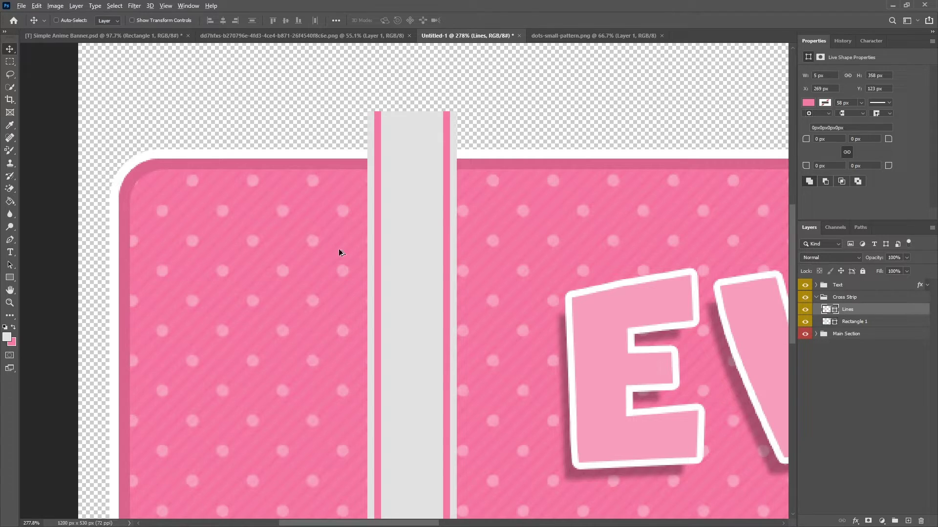
key(ctrl+0)
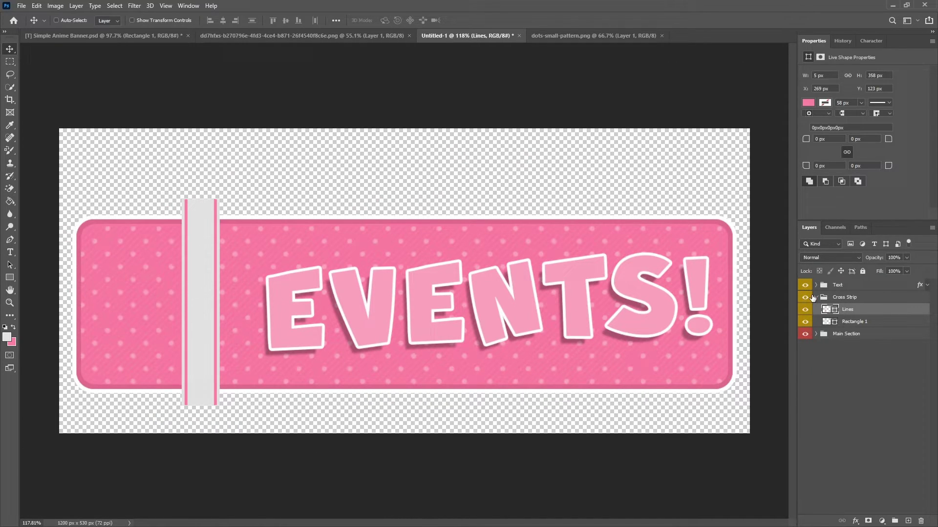
Duplicate the collapsed Cross Strip group and rename the copy 'Strip Backup'
click(820, 298)
click(816, 297)
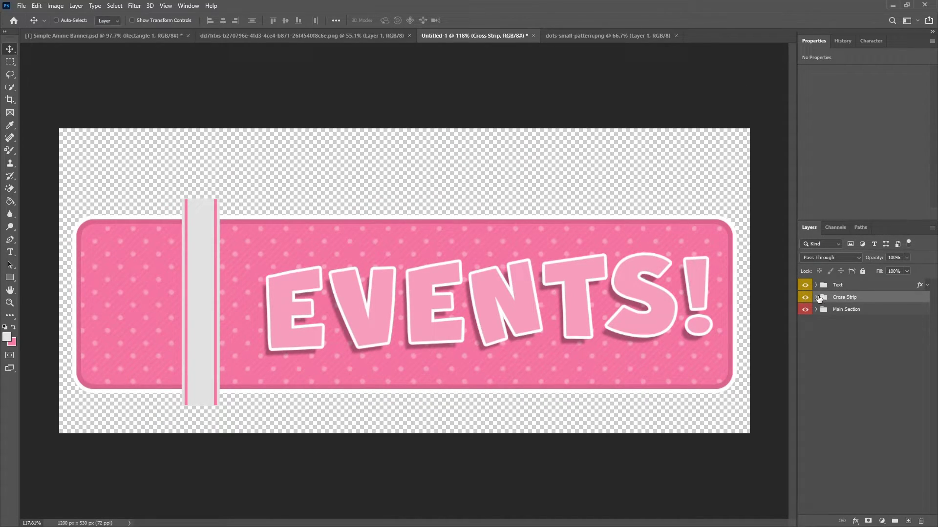
key(ctrl+j)
double_click(841, 297)
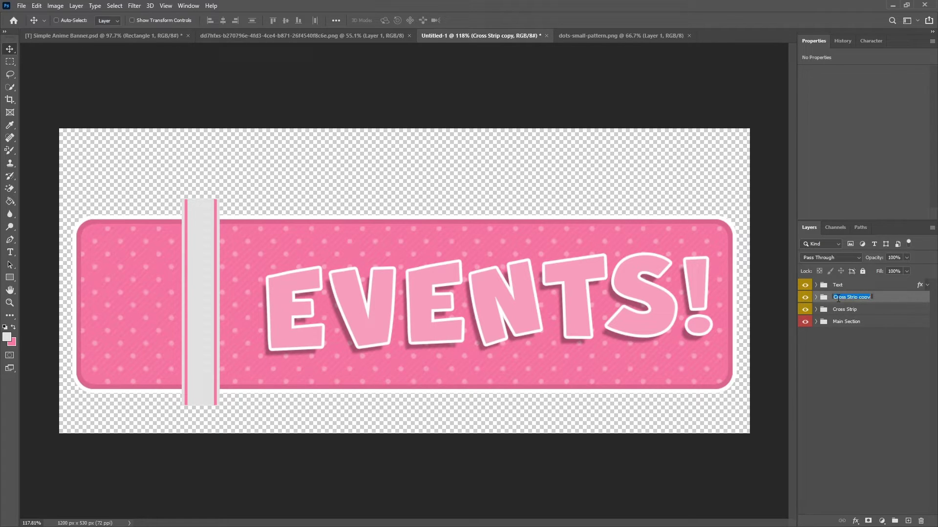
key(BackSpace)
text(B)
key(Return)
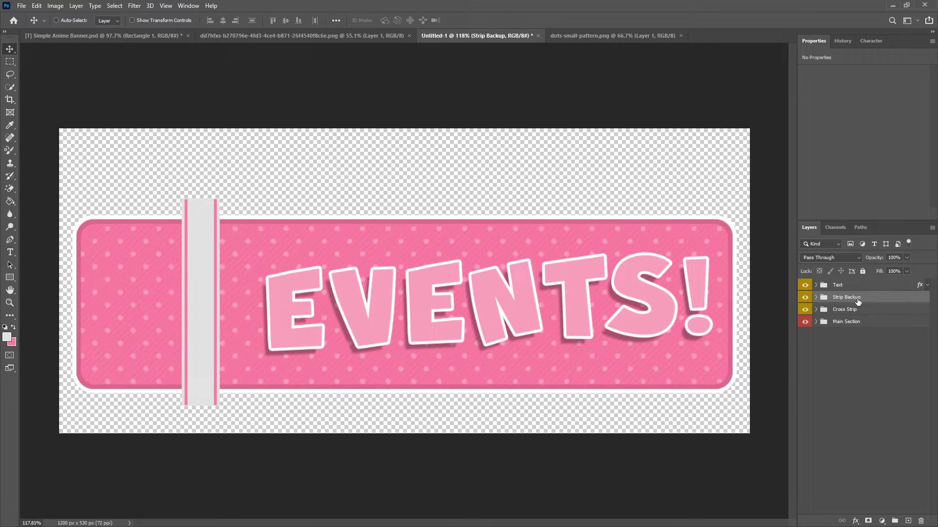
Move Strip Backup below Main Section into a hidden, gray-labelled group named 'Backups'
drag(858, 302, 836, 353)
key(ctrl+g)
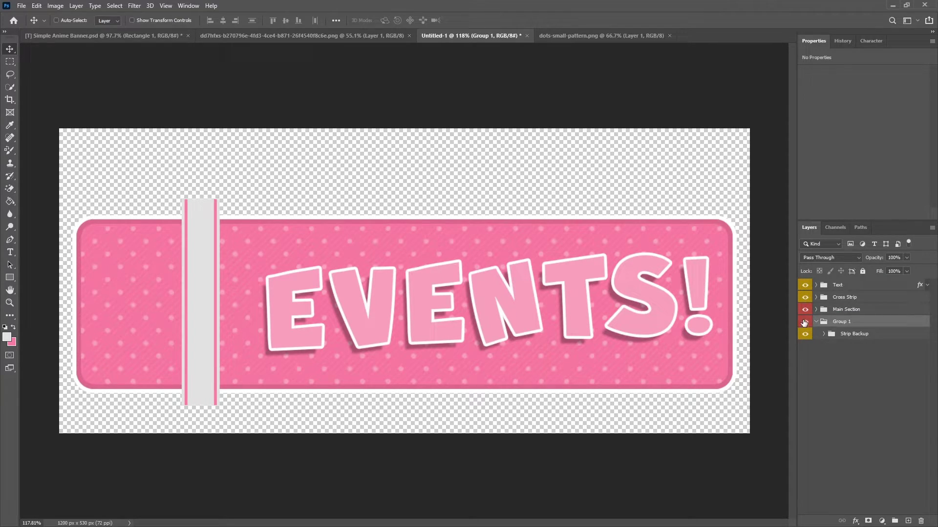
right_click(804, 323)
click(830, 412)
double_click(839, 322)
text(Backup)
text(s)
key(Return)
click(807, 323)
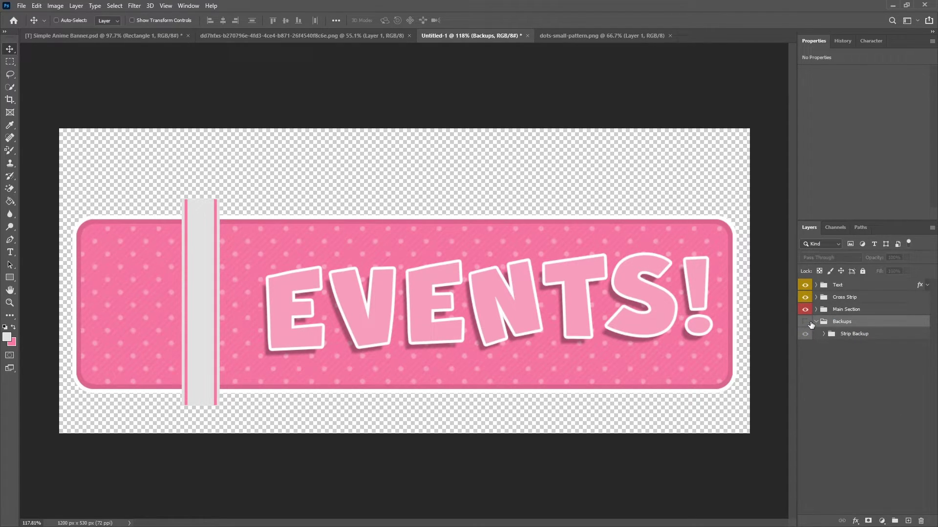
click(817, 323)
Label the Cross Strip group orange and select its Rectangle 1 layer
right_click(810, 299)
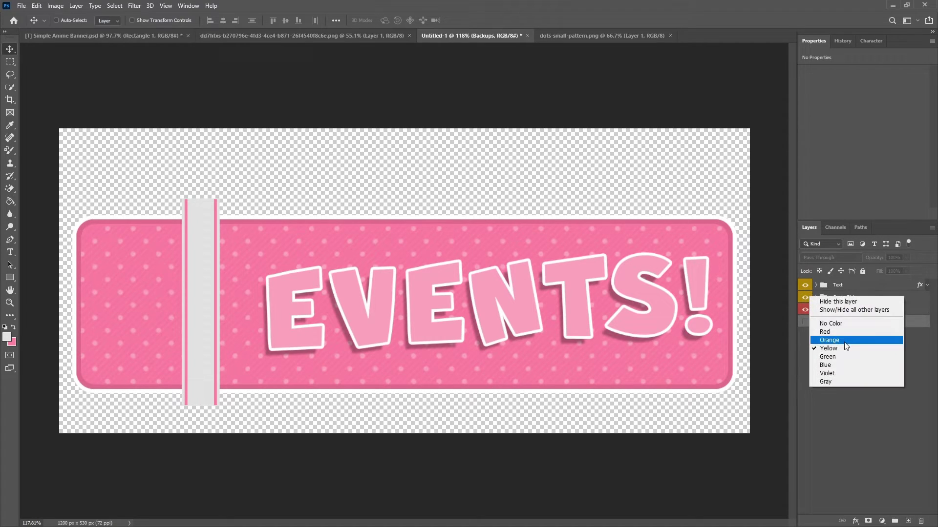
click(827, 343)
click(817, 299)
click(861, 323)
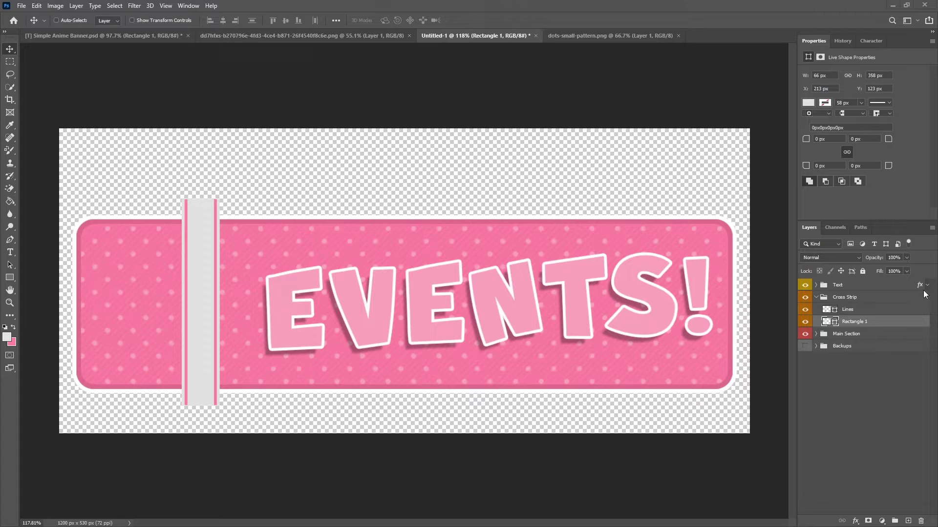
Rotate the Cross Strip group 6° with Free Transform and drag it slightly down
click(845, 299)
key(ctrl+t)
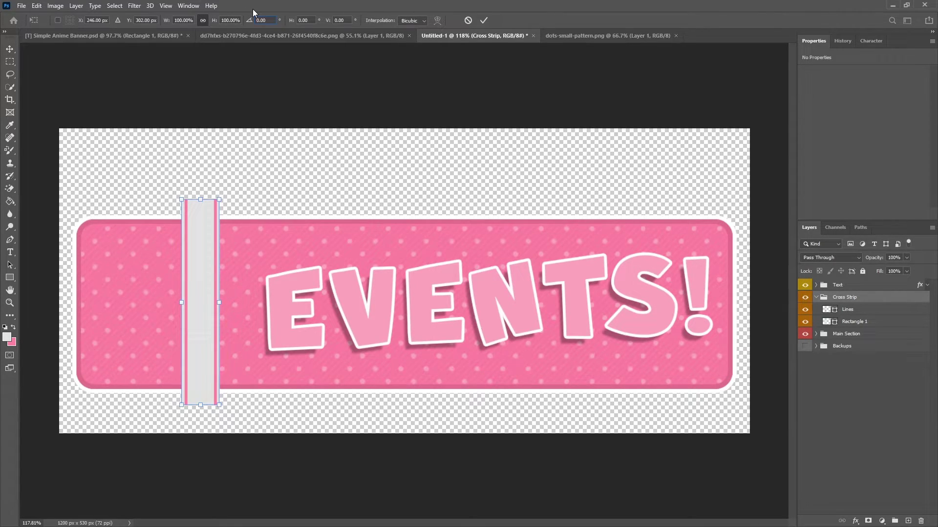
text(6)
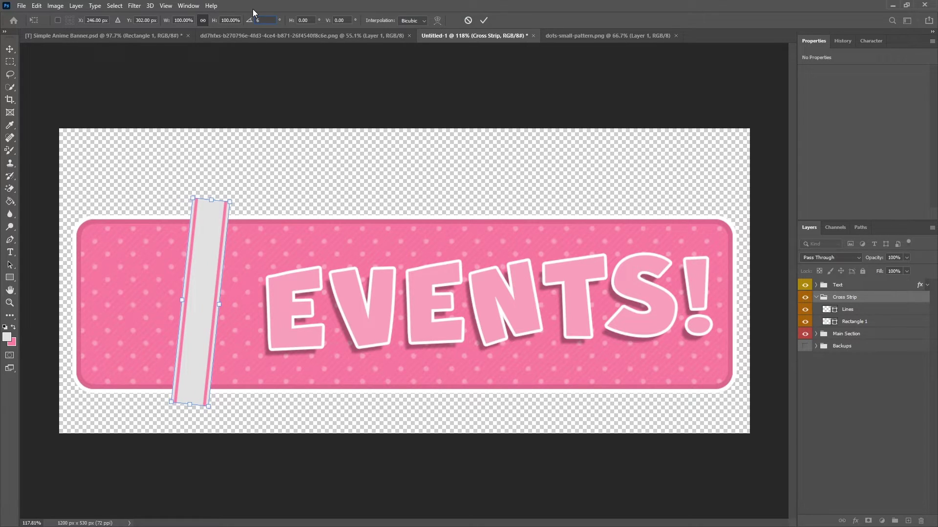
click(484, 20)
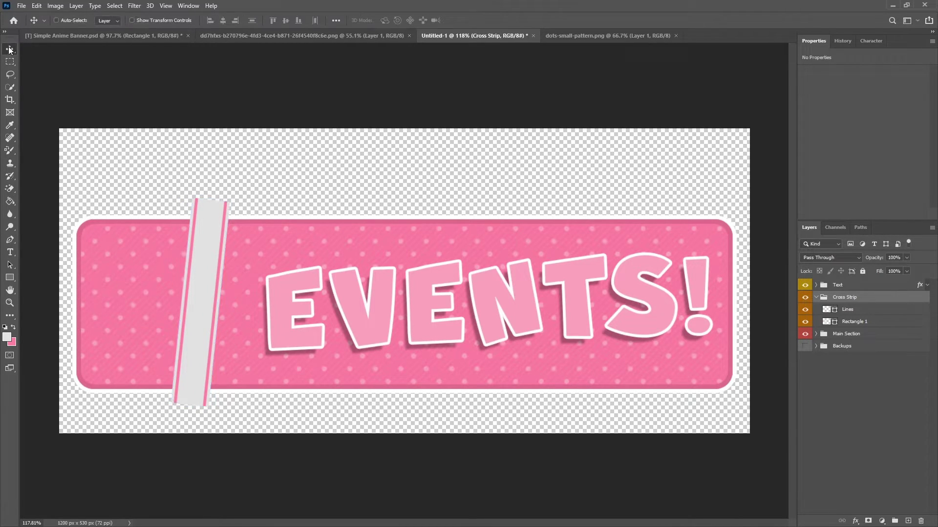
scroll(180, 318, up, 5)
scroll(254, 157, down, 2)
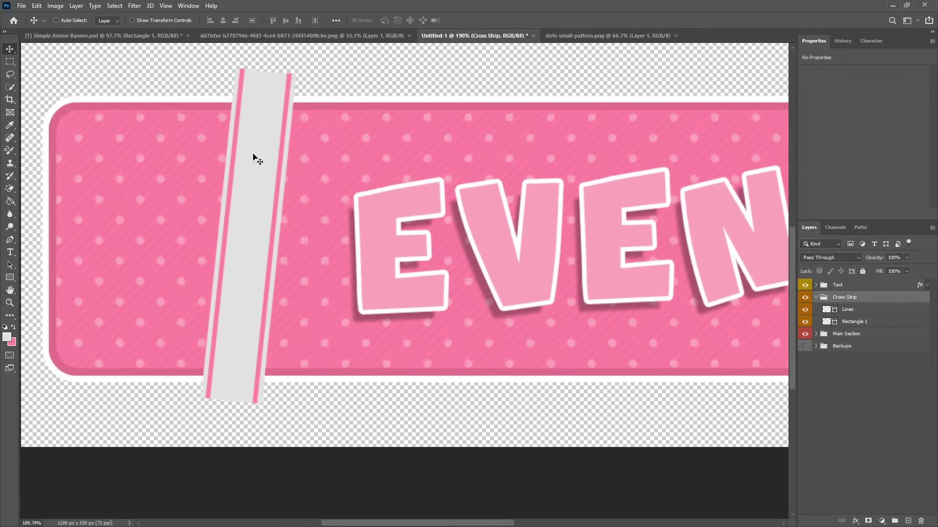
drag(253, 156, 244, 200)
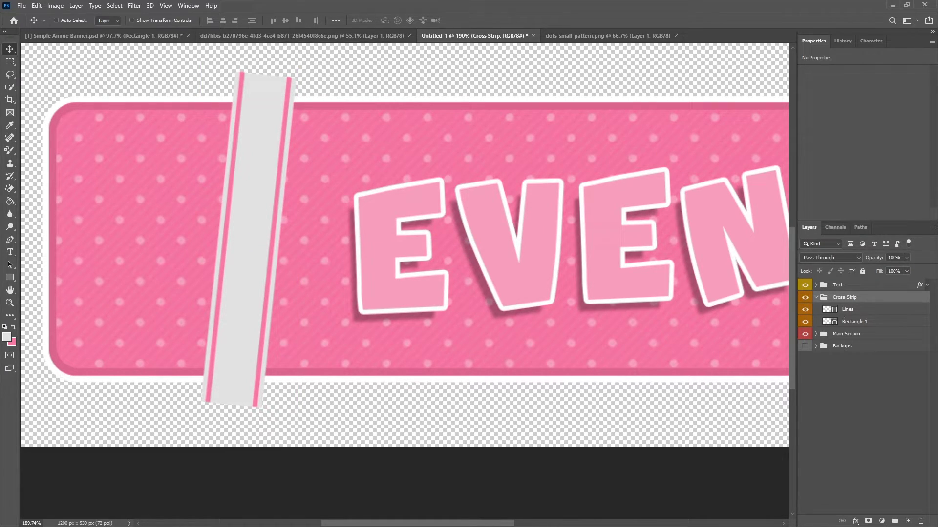
Add a new layer above Lines and pen-trace a triangular path at the strip's top corner
click(10, 240)
click(869, 311)
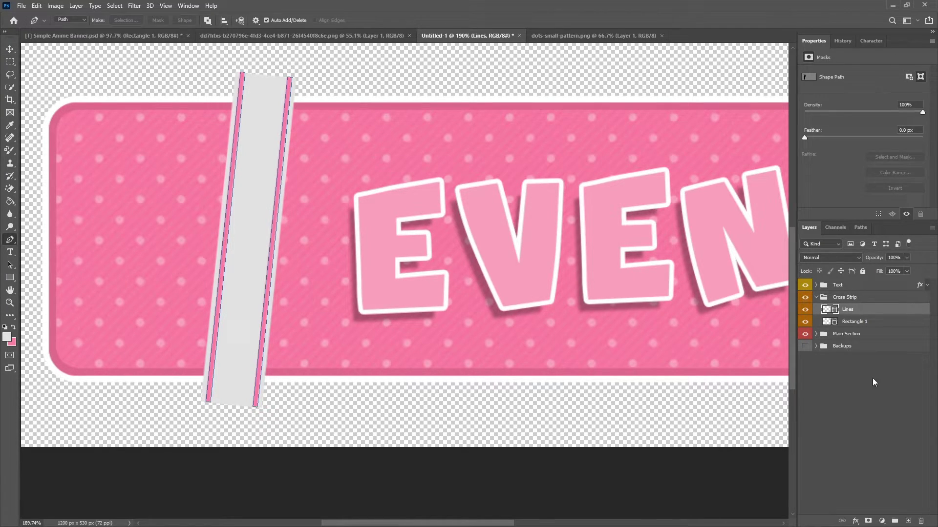
click(907, 521)
scroll(189, 161, up, 10)
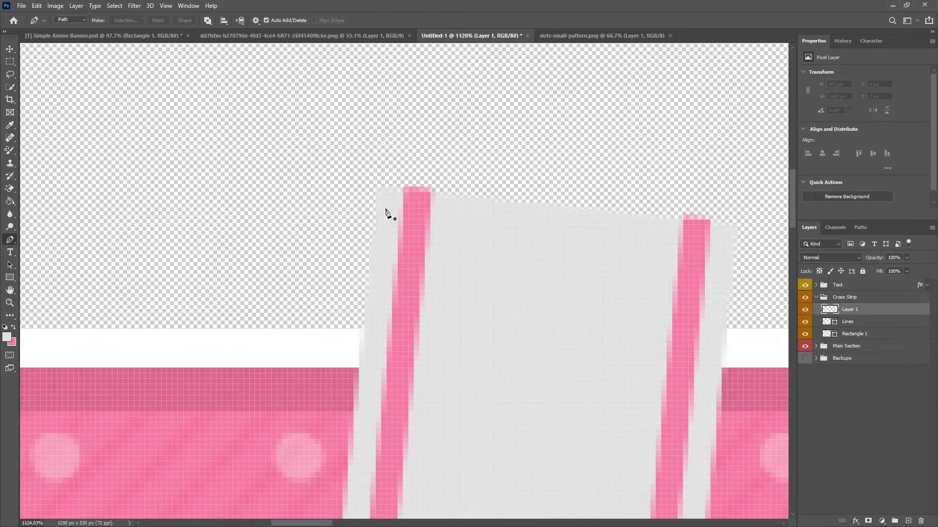
click(375, 186)
click(233, 329)
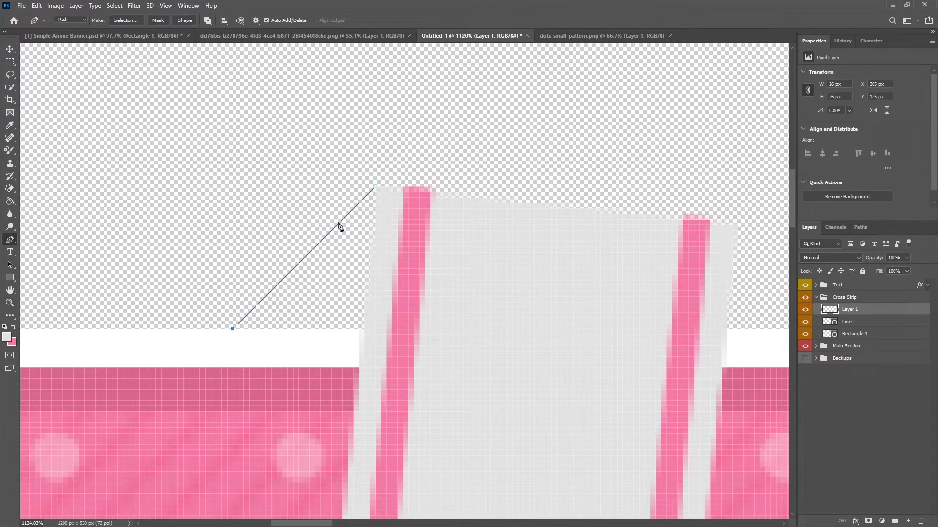
click(376, 330)
click(376, 187)
click(380, 192)
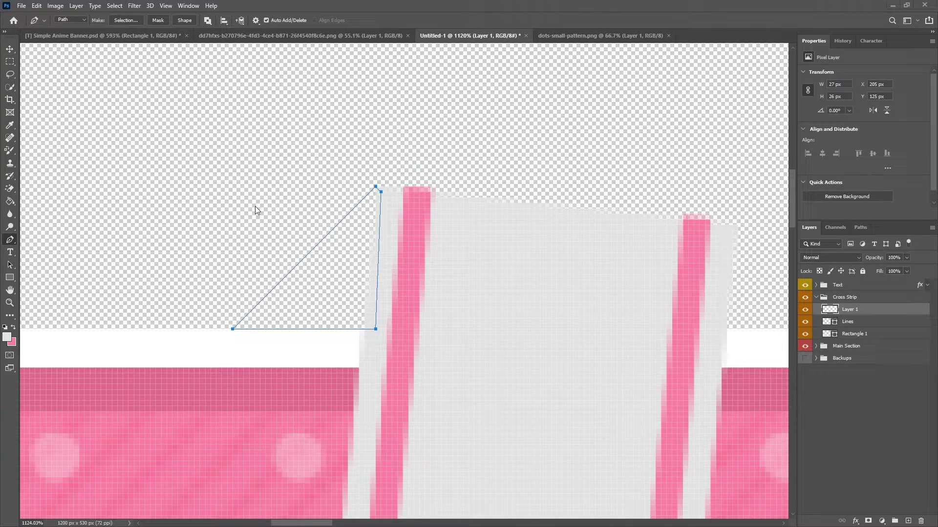
Turn the path into a selection and fill it with light grey #e2e5e2
right_click(334, 262)
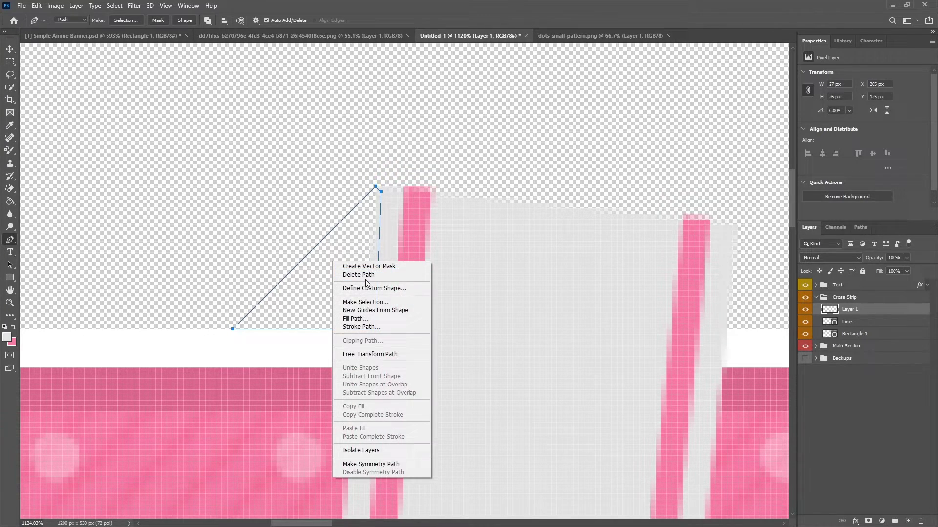
click(366, 303)
click(515, 145)
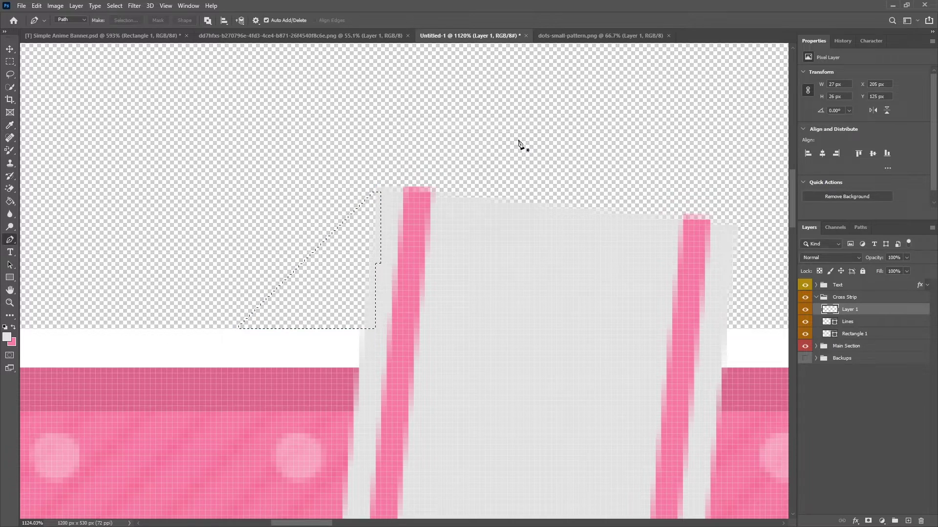
key(shift+F5)
click(359, 125)
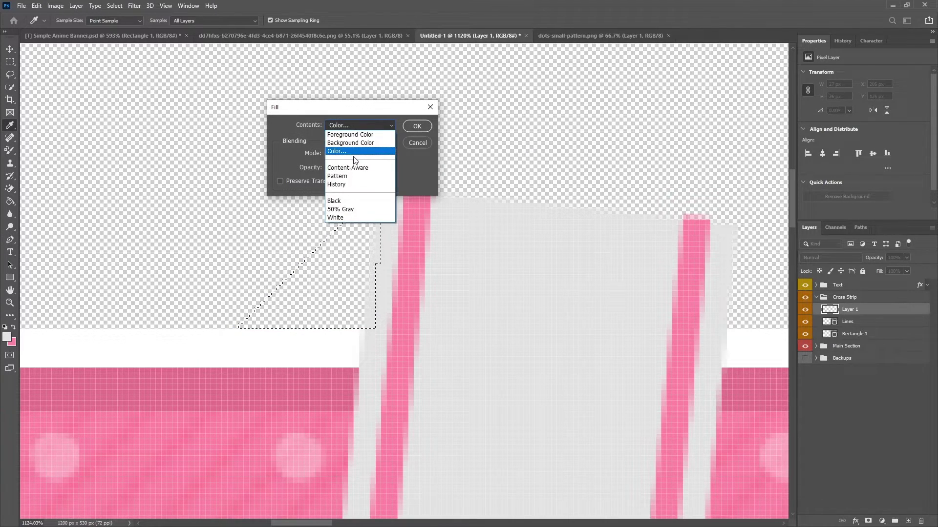
click(353, 149)
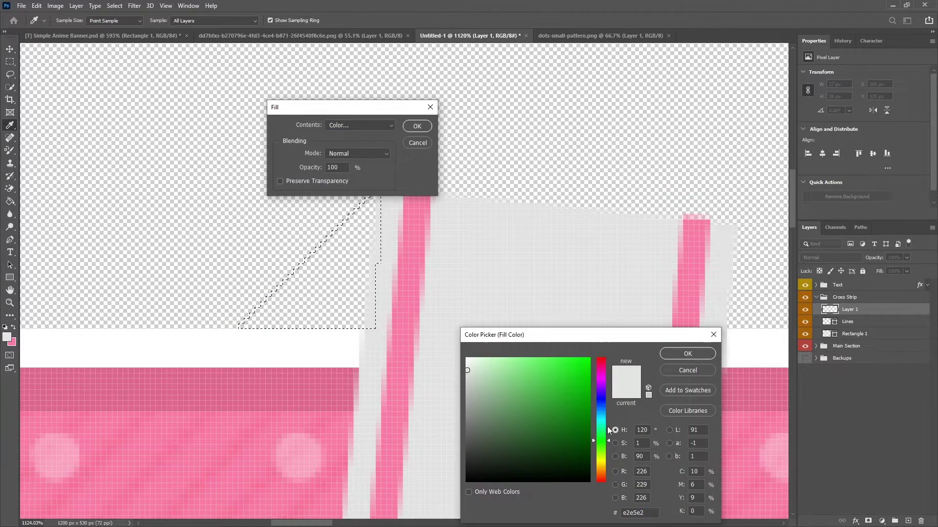
drag(606, 338, 614, 128)
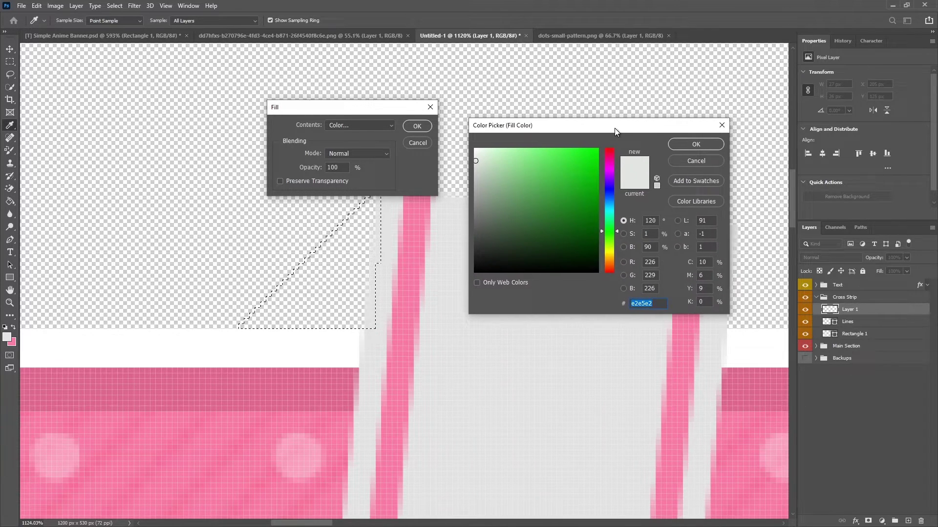
click(654, 303)
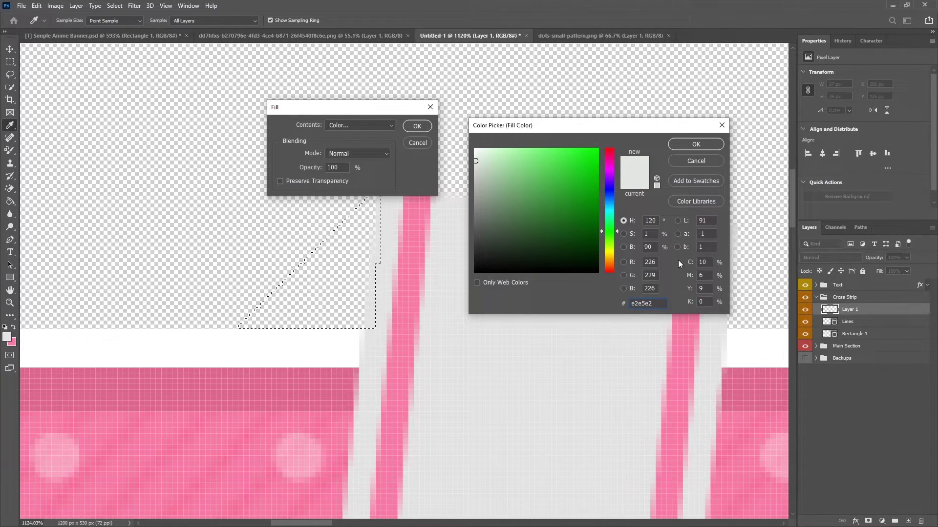
click(706, 146)
click(417, 126)
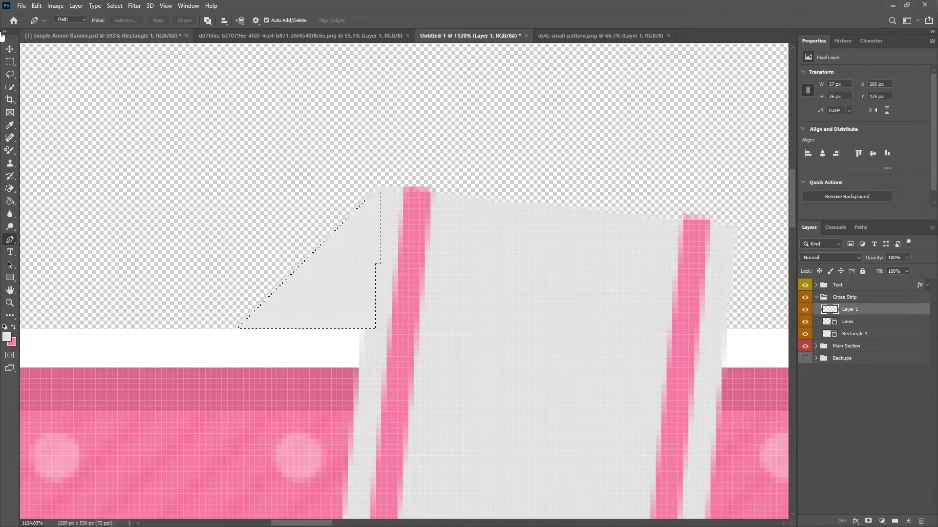
Deselect, move Layer 1 below Rectangle 1 and rename it 'Top'
key(p)
click(11, 62)
right_click(345, 239)
click(357, 244)
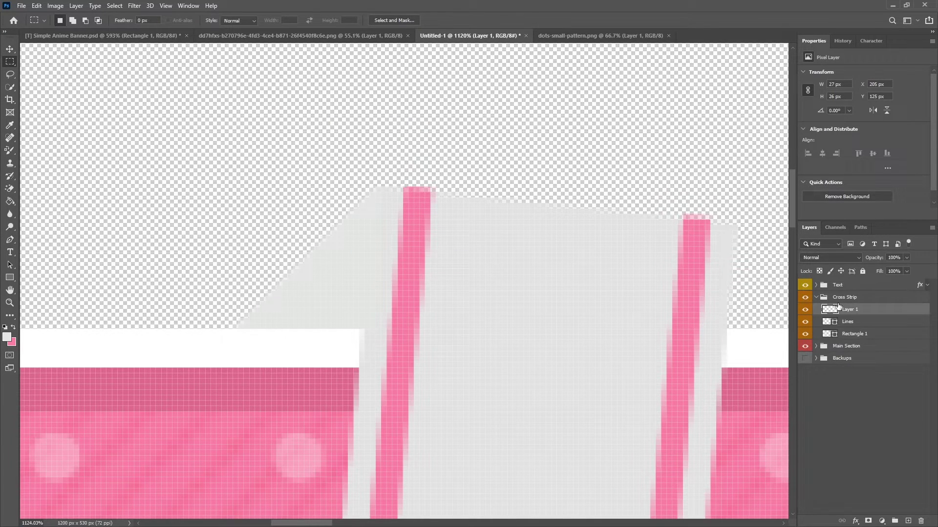
drag(848, 311, 850, 338)
double_click(852, 334)
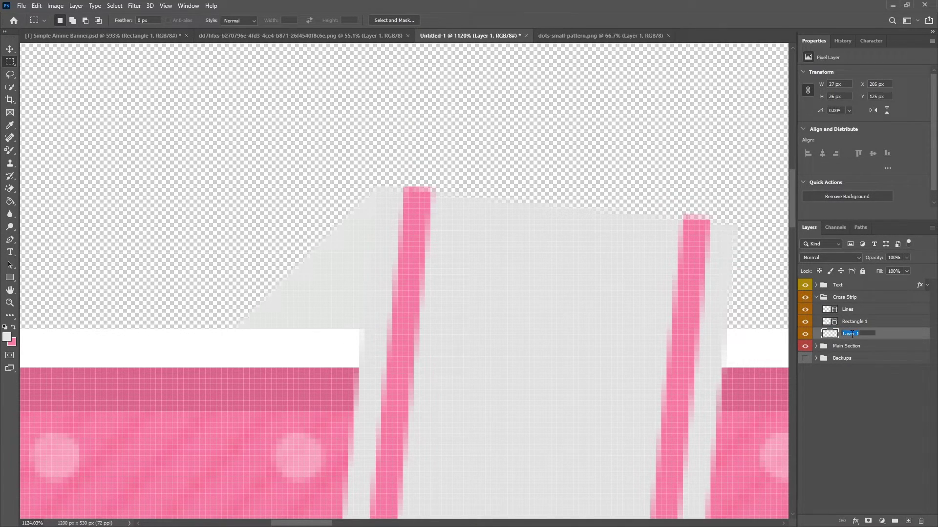
text(Top)
key(Return)
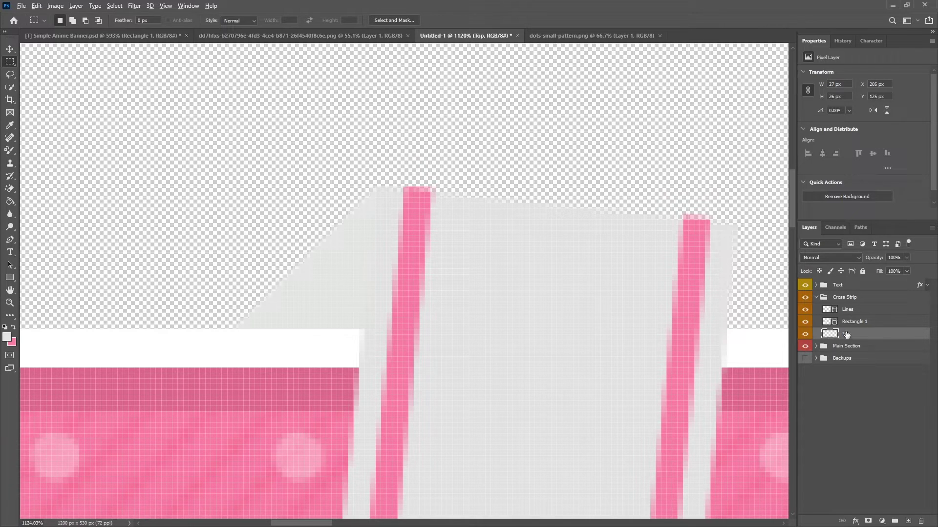
scroll(532, 342, down, 5)
Add a new layer below Top and pen-trace a closed path around the strip's bottom corner
scroll(532, 342, down, 2)
key(p)
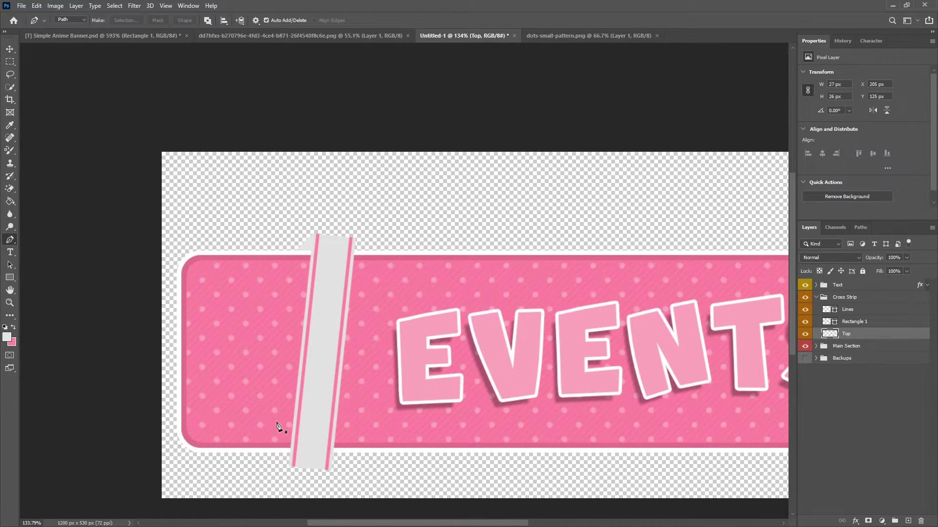
scroll(276, 429, up, 6)
scroll(279, 389, up, 2)
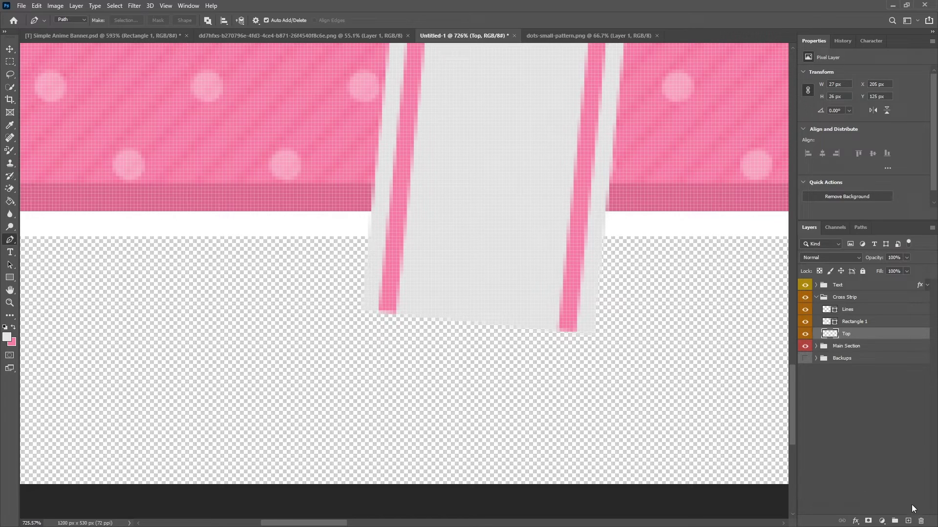
click(909, 521)
drag(837, 334, 847, 348)
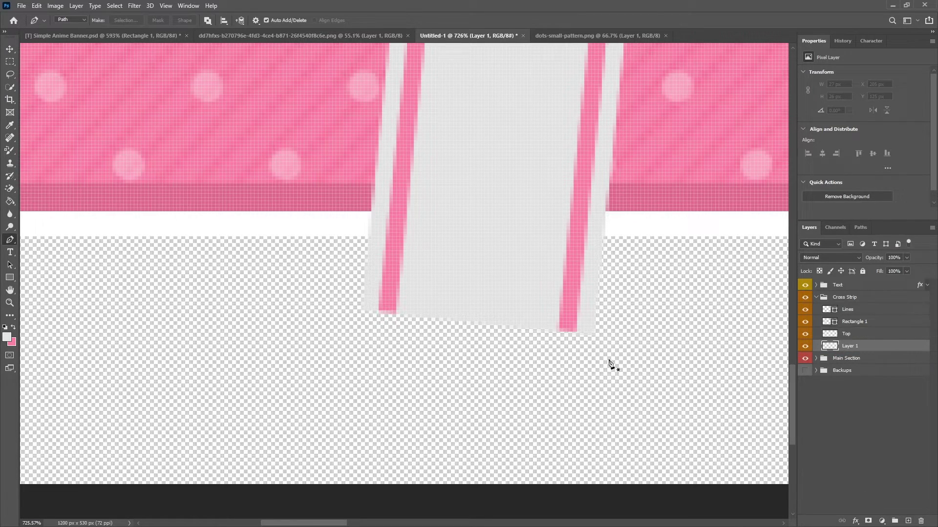
scroll(342, 374, up, 3)
scroll(361, 342, up, 1)
click(372, 345)
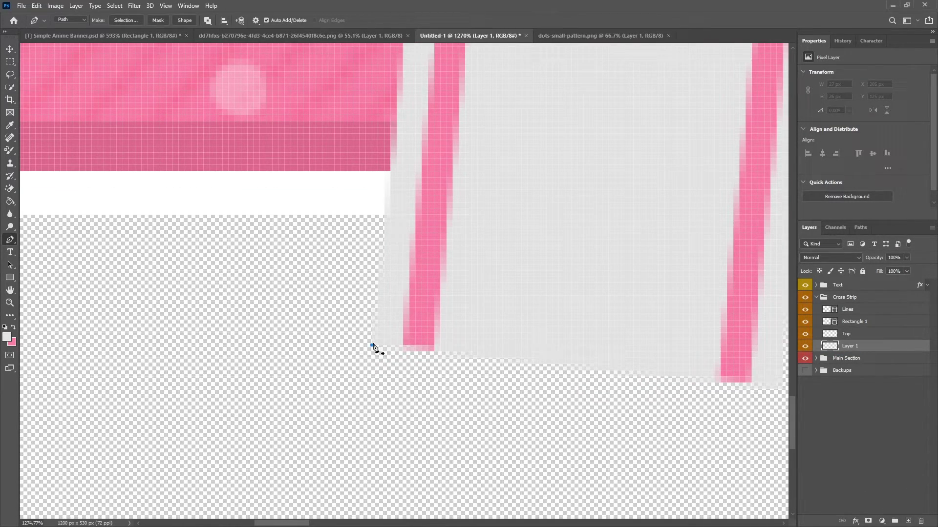
click(241, 215)
click(403, 215)
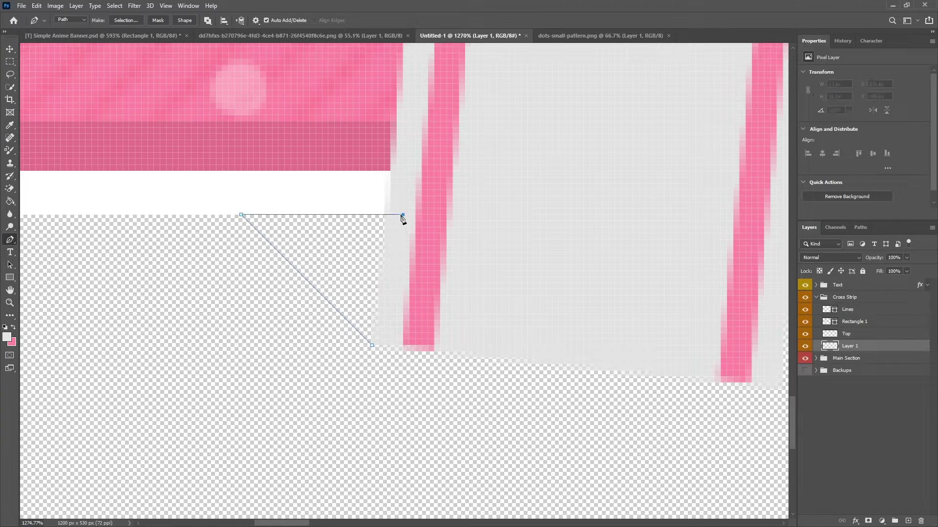
click(385, 339)
click(371, 346)
Convert the path to a selection, fill it light grey, then deselect
right_click(337, 232)
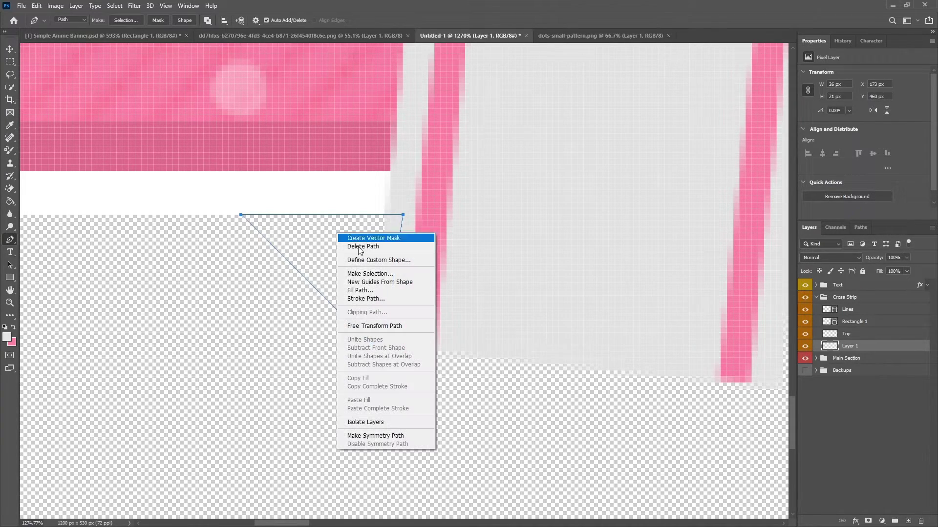
click(376, 274)
click(520, 145)
key(shift+F5)
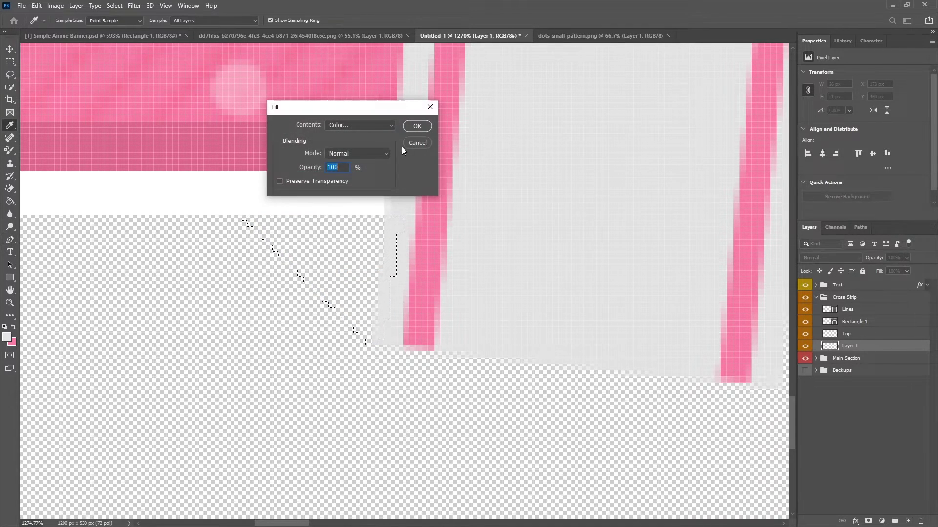
click(417, 126)
key(m)
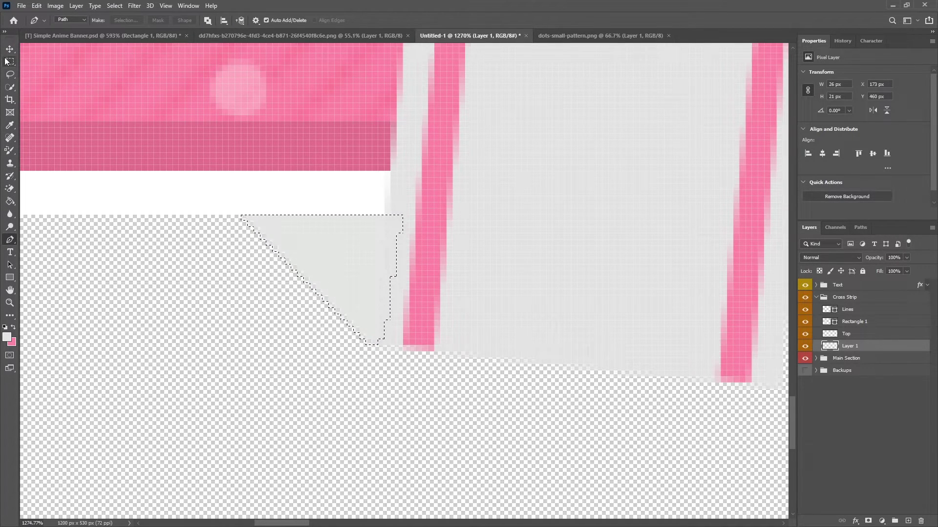
right_click(415, 210)
click(442, 220)
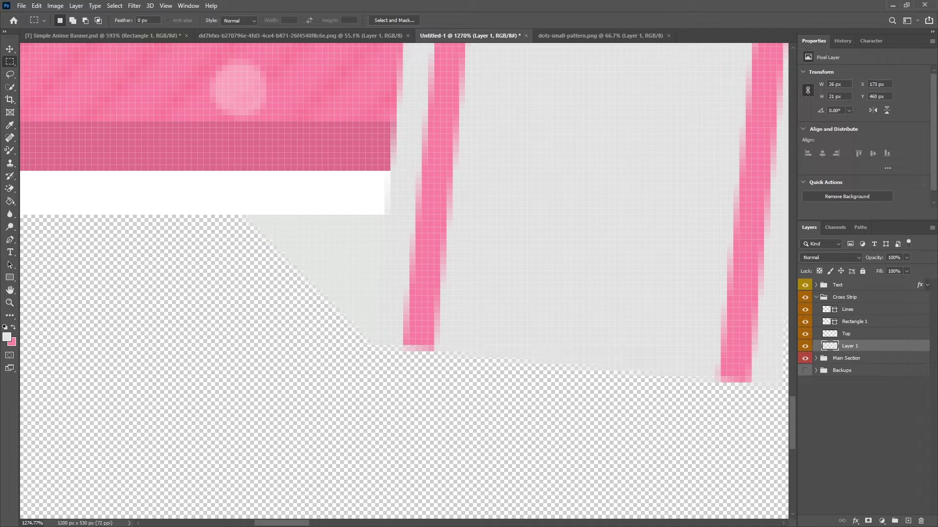
Rename the layer 'Bottom' and group it with Top into a group named 'Edges'
double_click(851, 347)
text(Bottom)
key(Return)
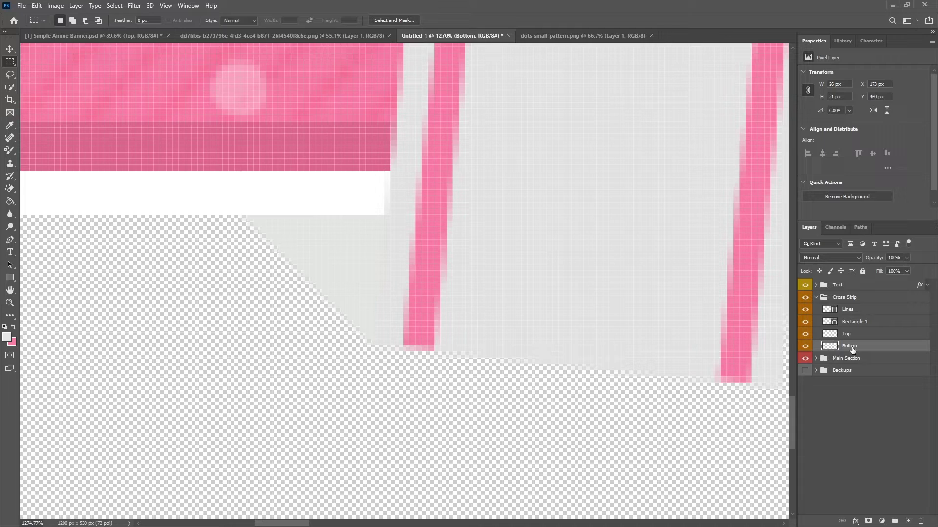
shift+click(860, 337)
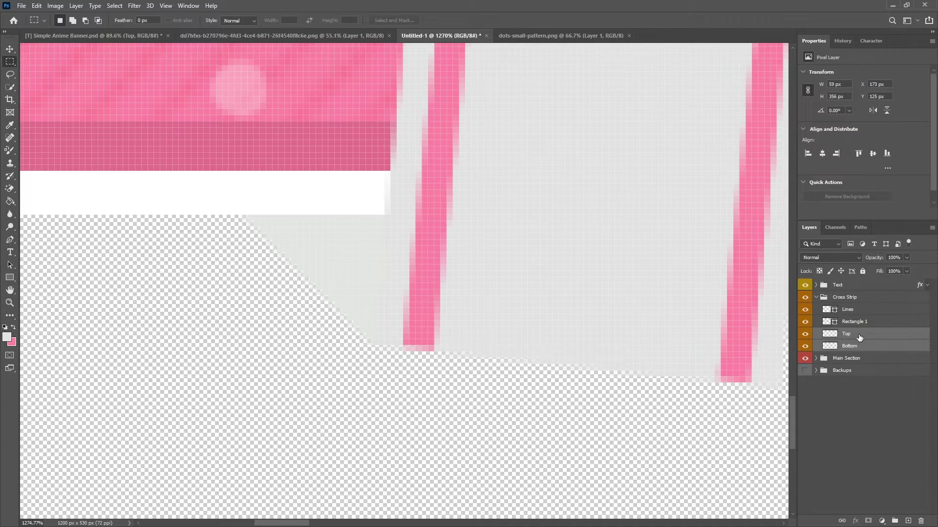
key(ctrl+g)
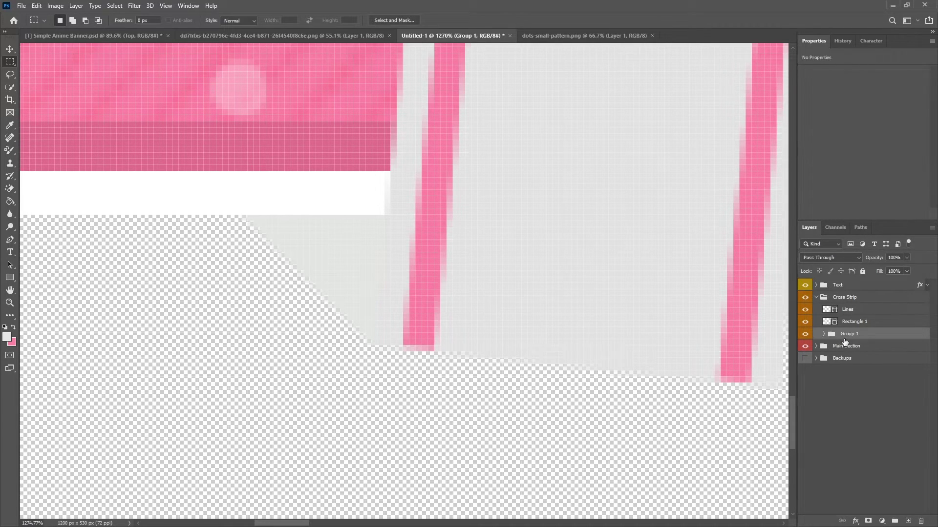
double_click(848, 335)
text(Edges)
key(Return)
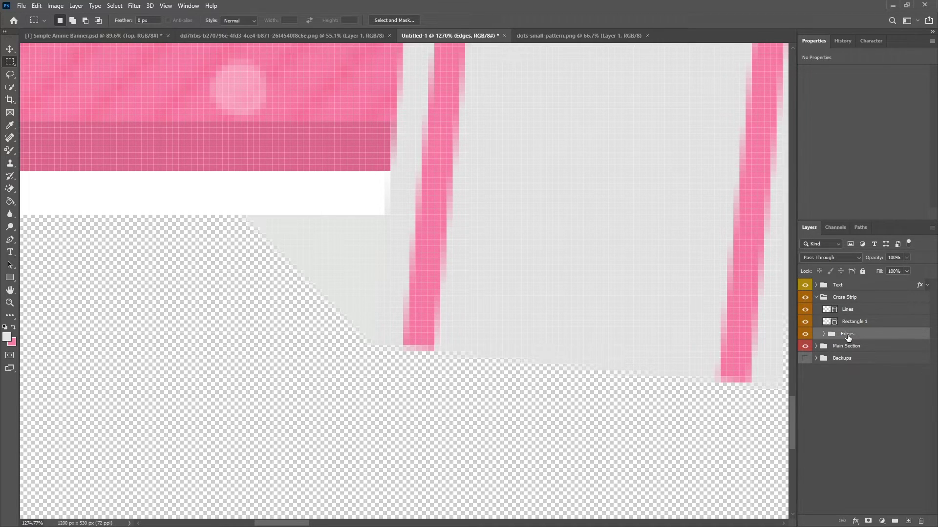
Give the Top layer an Inner Shadow with 17% opacity, -22° angle and 0 choke
click(823, 334)
click(860, 347)
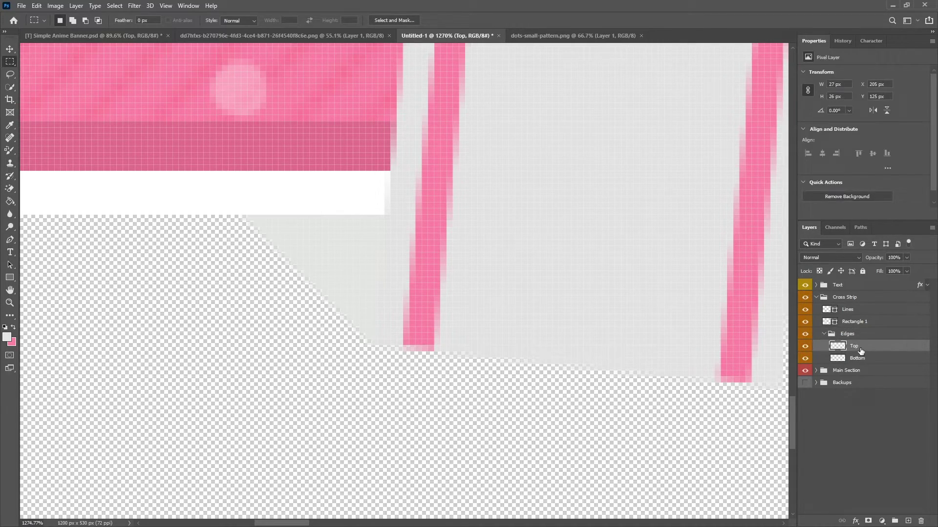
right_click(862, 350)
click(767, 125)
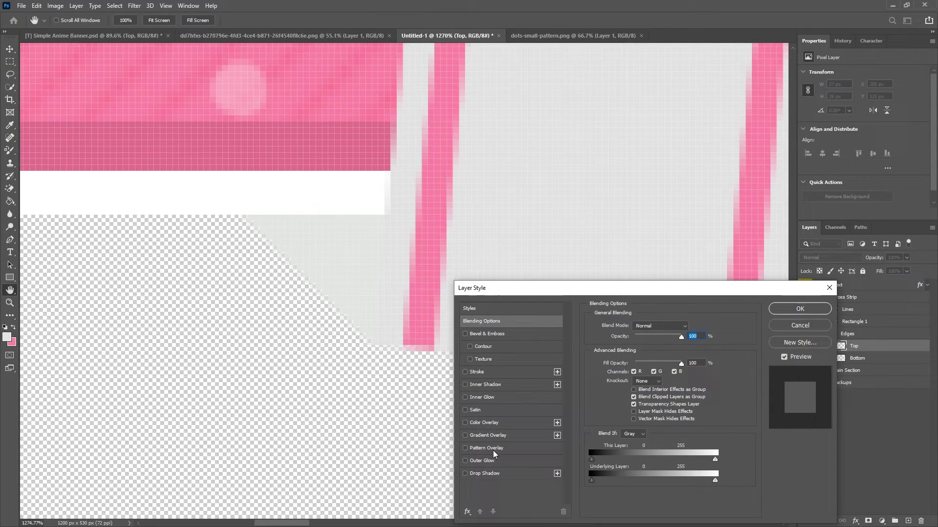
click(487, 385)
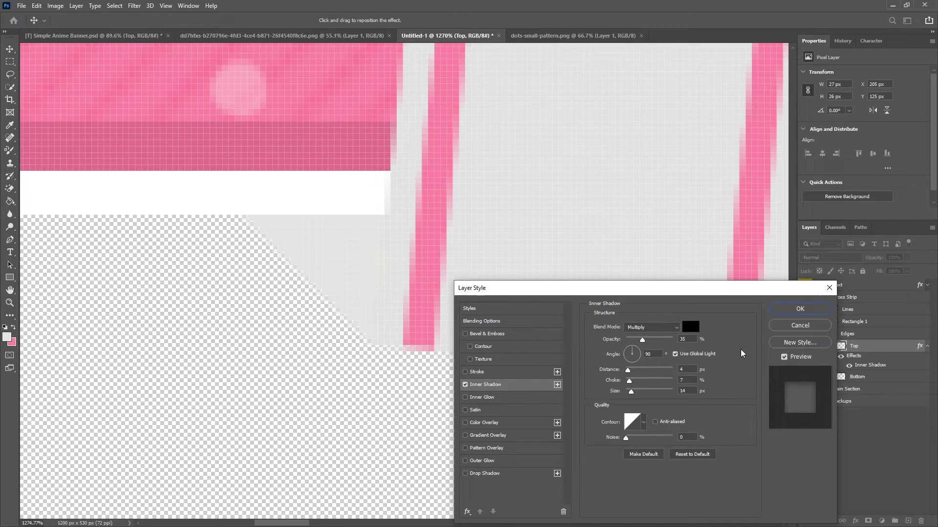
double_click(692, 340)
text(17)
double_click(654, 354)
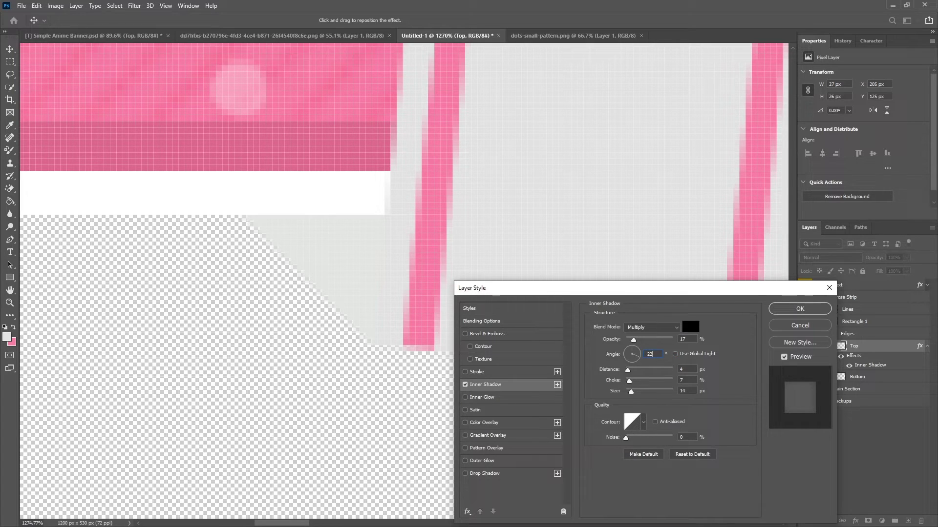
text(-22)
click(694, 369)
text(0)
click(690, 391)
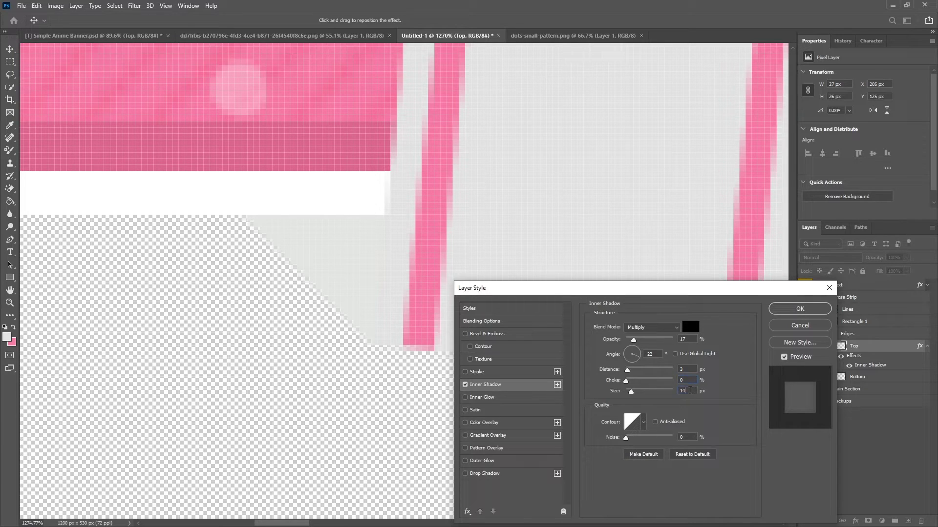
click(799, 309)
Copy Top's layer style onto Bottom and collapse the Edges group
scroll(413, 228, down, 10)
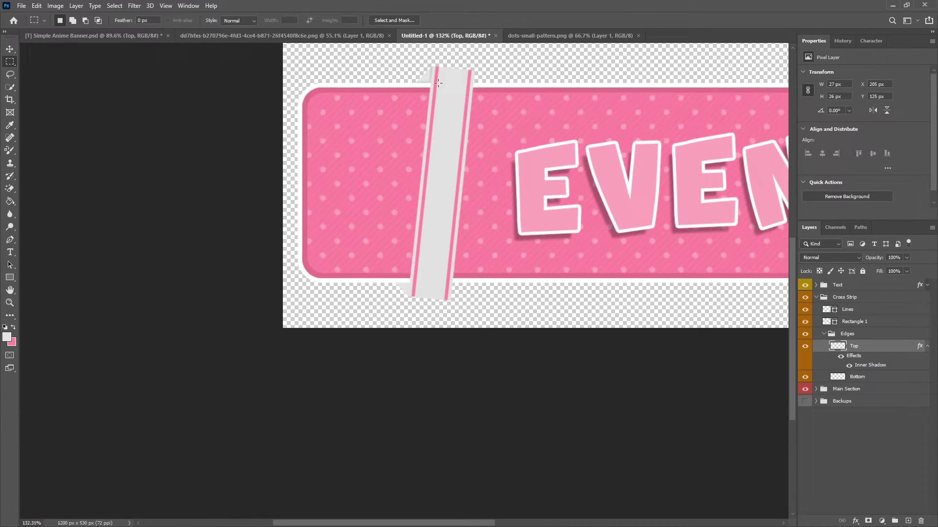
scroll(438, 83, up, 2)
click(927, 346)
right_click(899, 348)
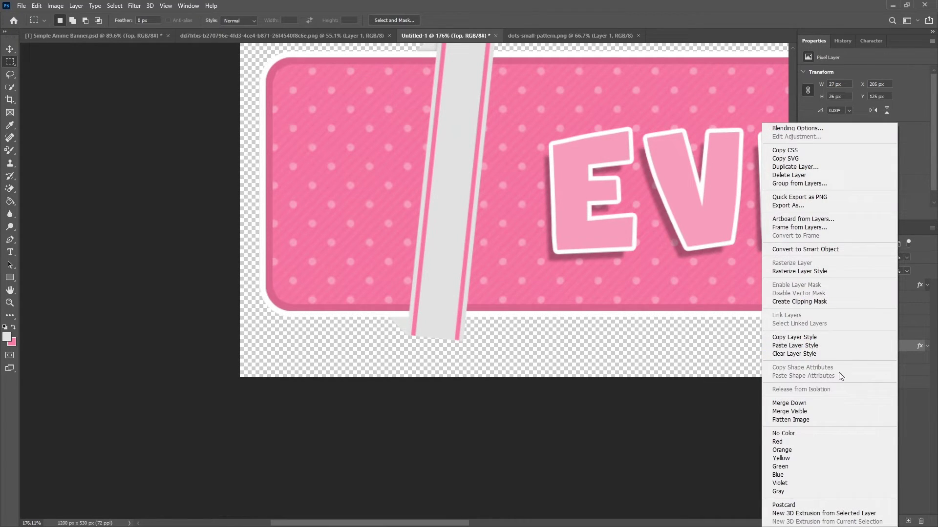
ctrl+click(899, 359)
right_click(870, 359)
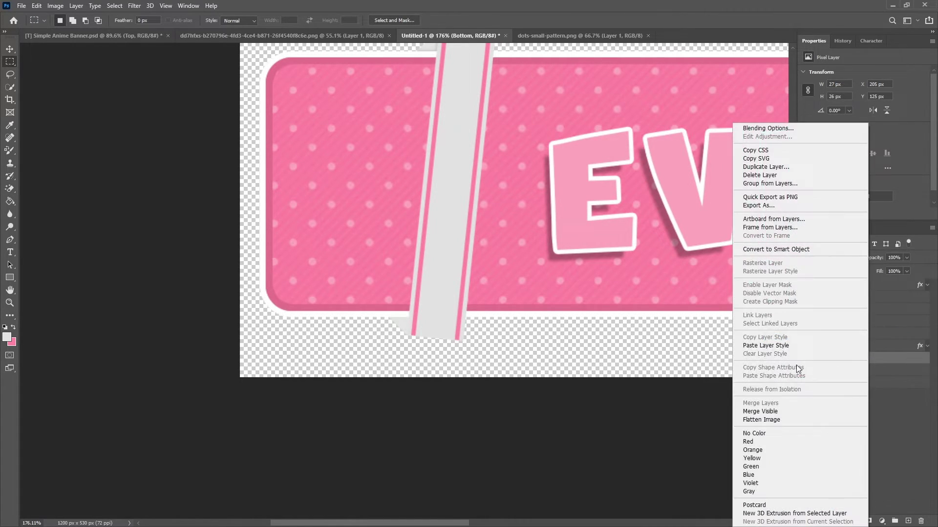
click(782, 345)
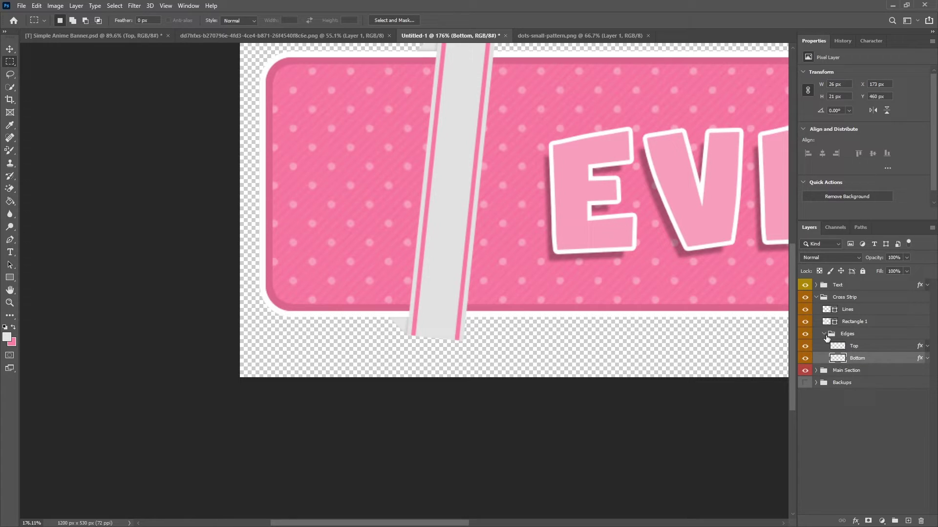
click(824, 335)
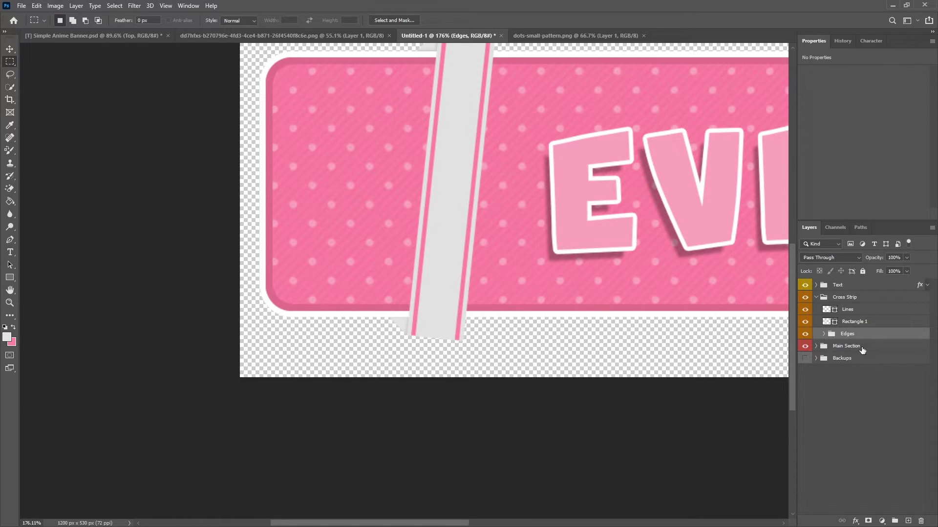
Duplicate and merge the Edges group, then merge a Rectangle 1 copy into Edges copy
key(ctrl+j)
right_click(850, 339)
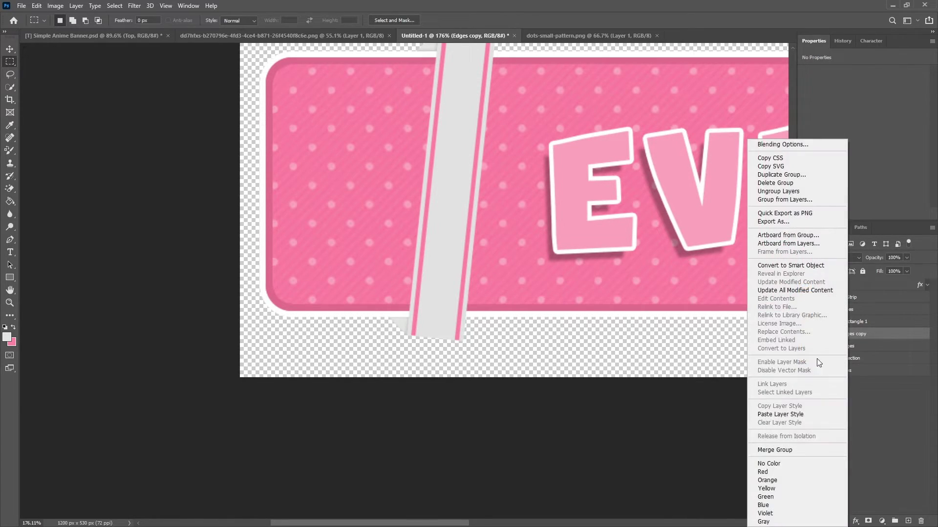
click(791, 449)
click(859, 325)
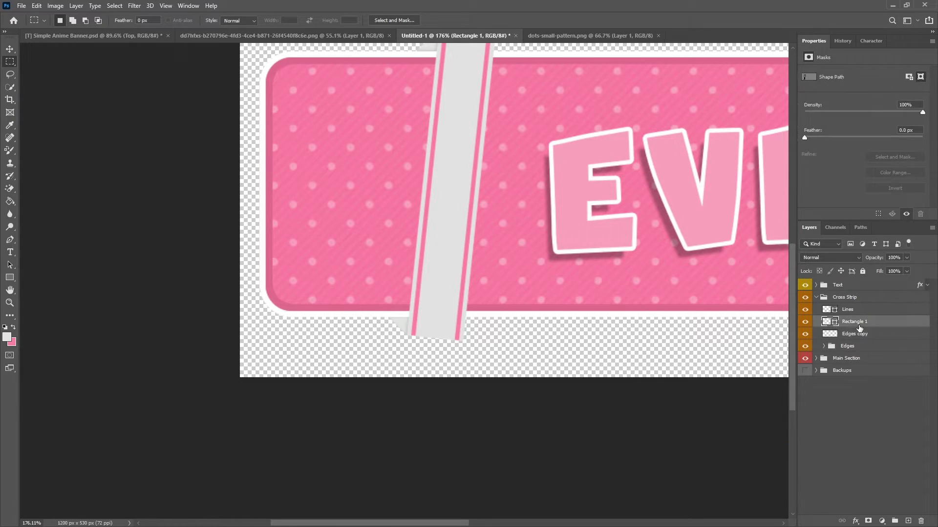
key(ctrl+j)
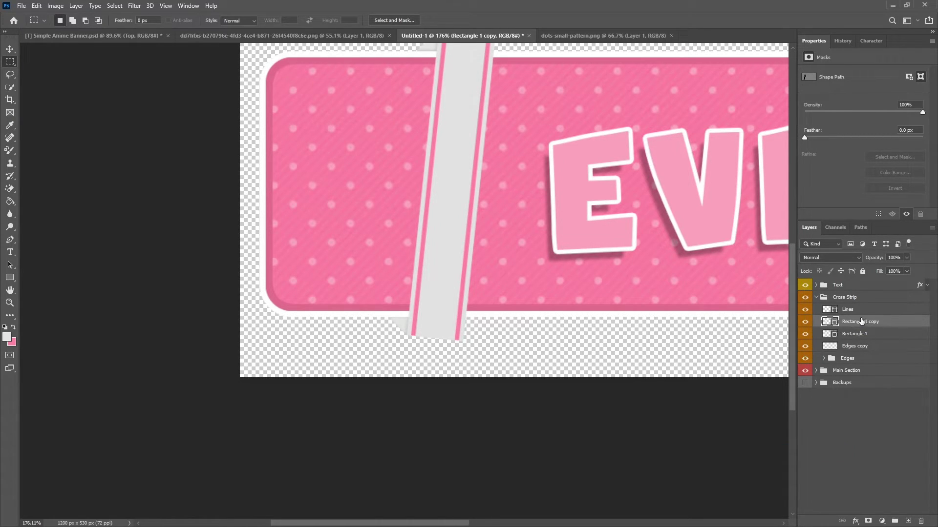
drag(861, 322, 855, 336)
right_click(855, 335)
click(800, 400)
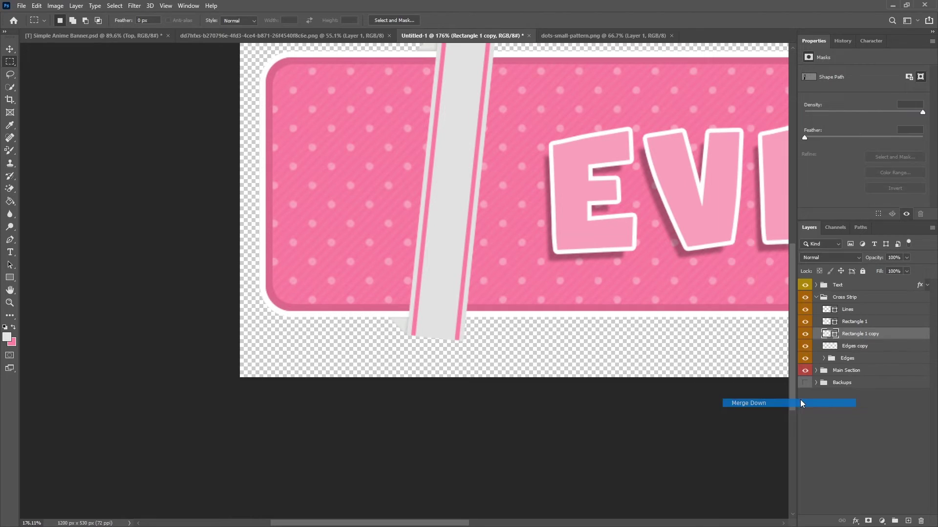
Copy the grey strip's top end onto its own layer and hide Edges copy
key(ctrl+0)
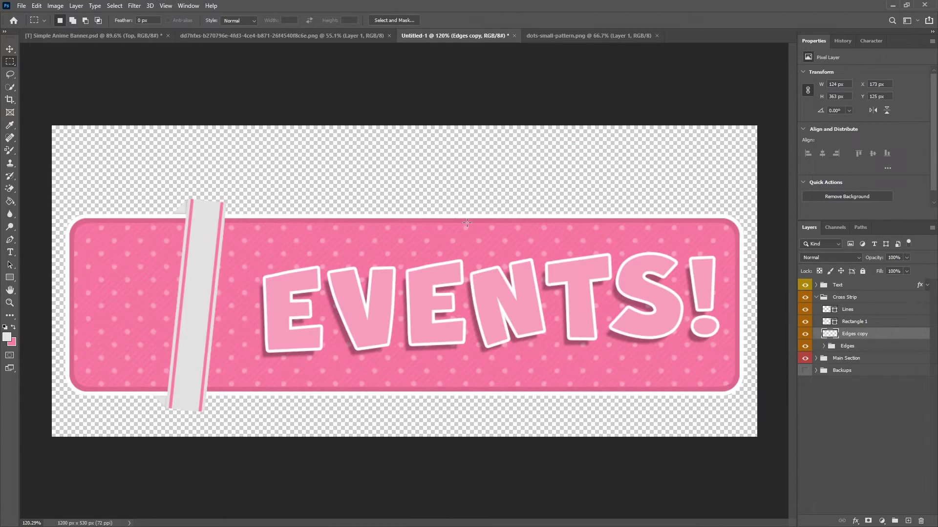
scroll(152, 156, up, 4)
scroll(175, 239, up, 5)
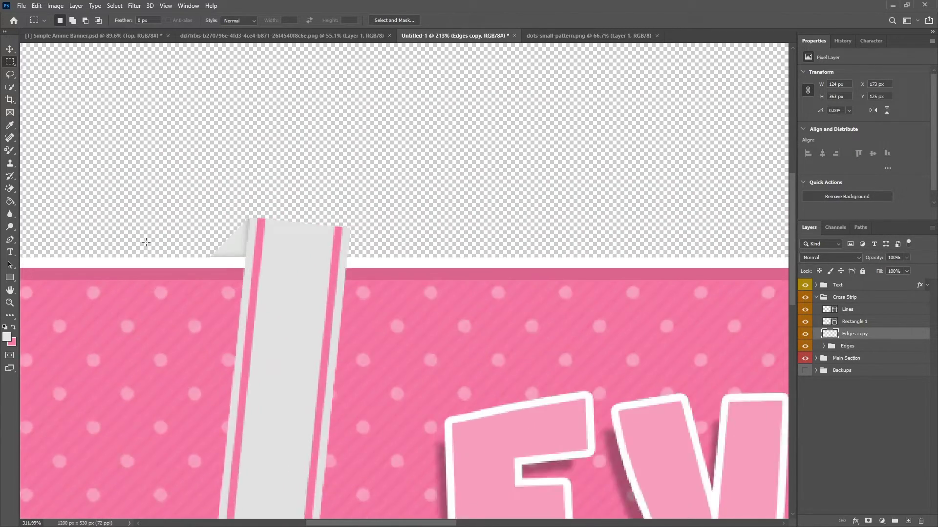
drag(150, 170, 505, 267)
scroll(505, 267, up, 5)
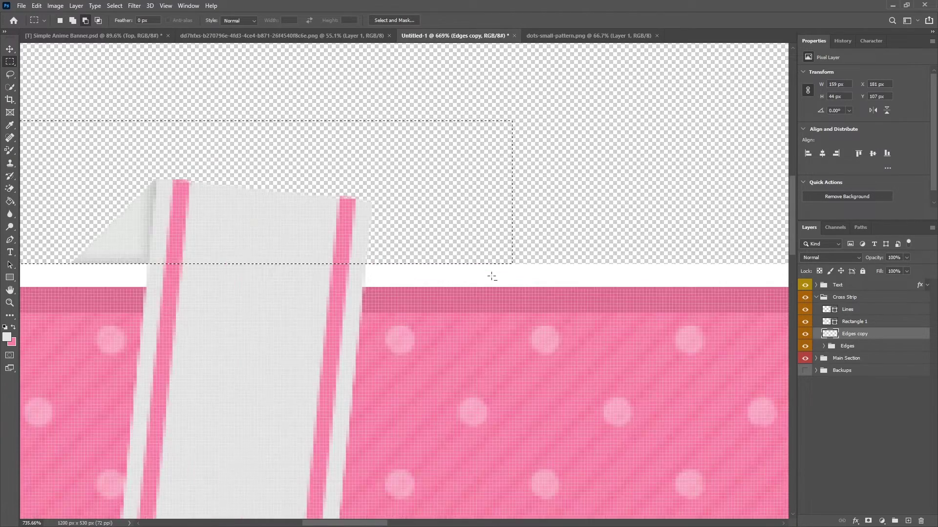
scroll(446, 292, down, 7)
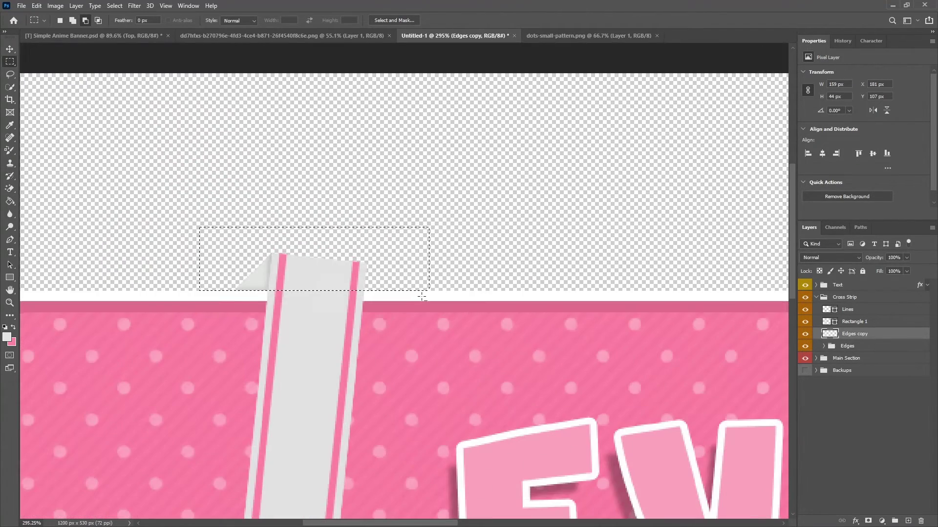
key(ctrl+j)
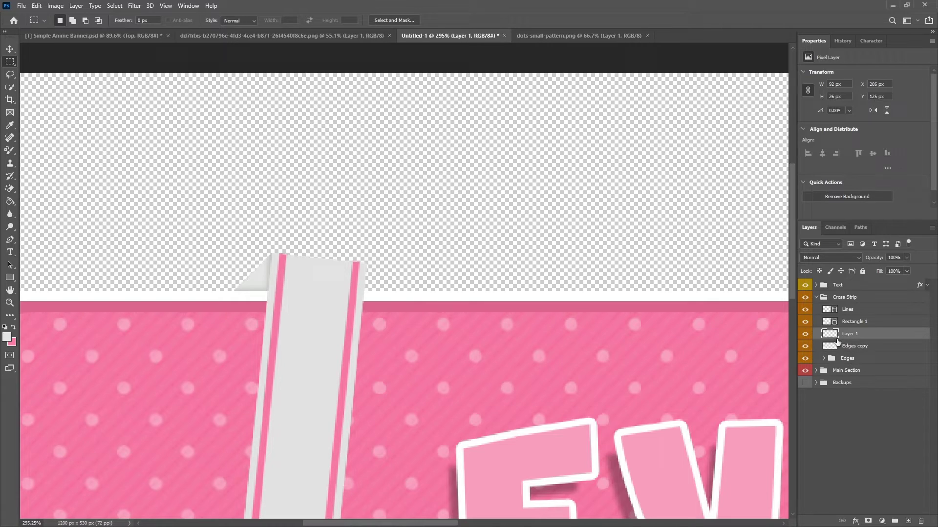
click(806, 346)
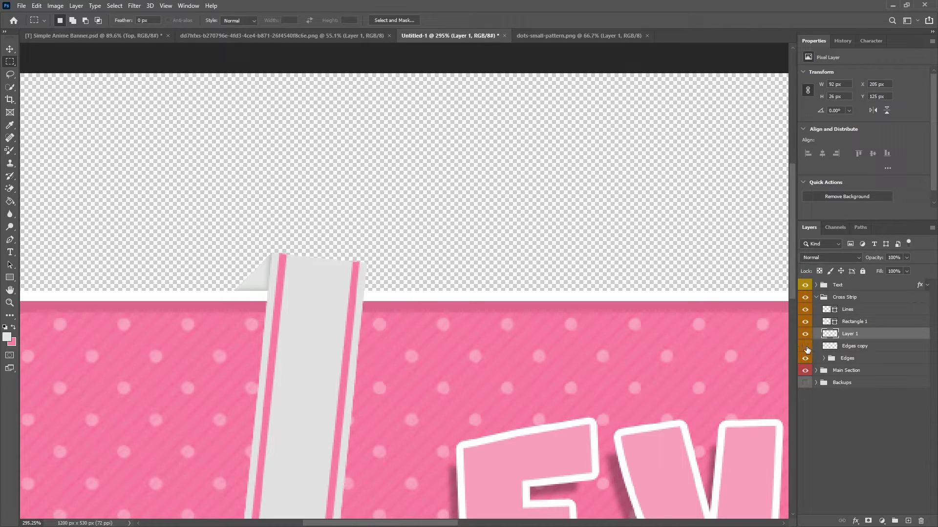
click(10, 49)
drag(341, 272, 395, 180)
key(ctrl+z)
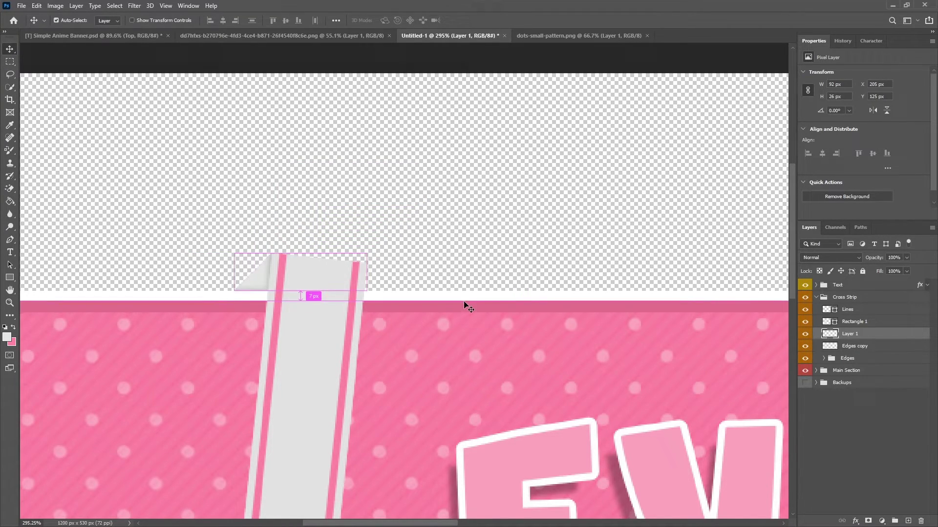
Copy the strip's bottom end onto a new layer and delete the Edges copy layer
click(863, 348)
key(ctrl+0)
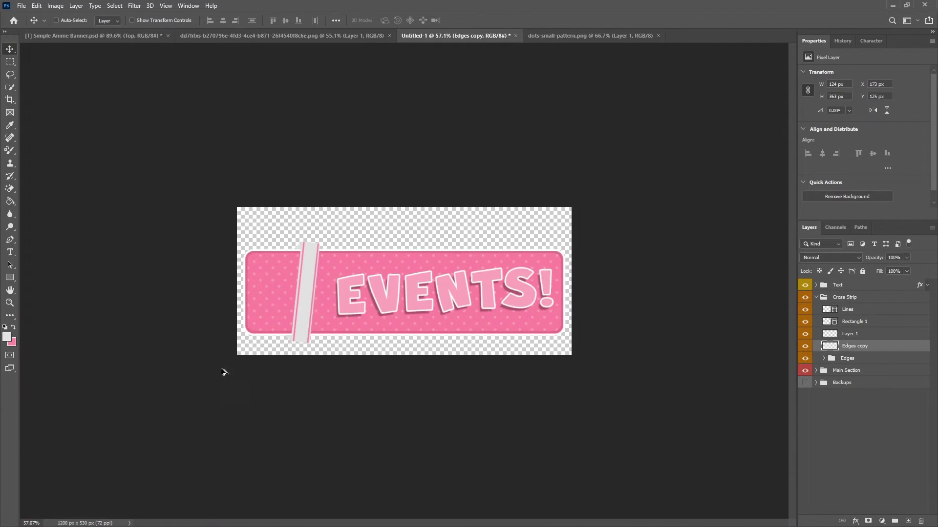
click(10, 62)
drag(163, 410, 552, 299)
key(ctrl+j)
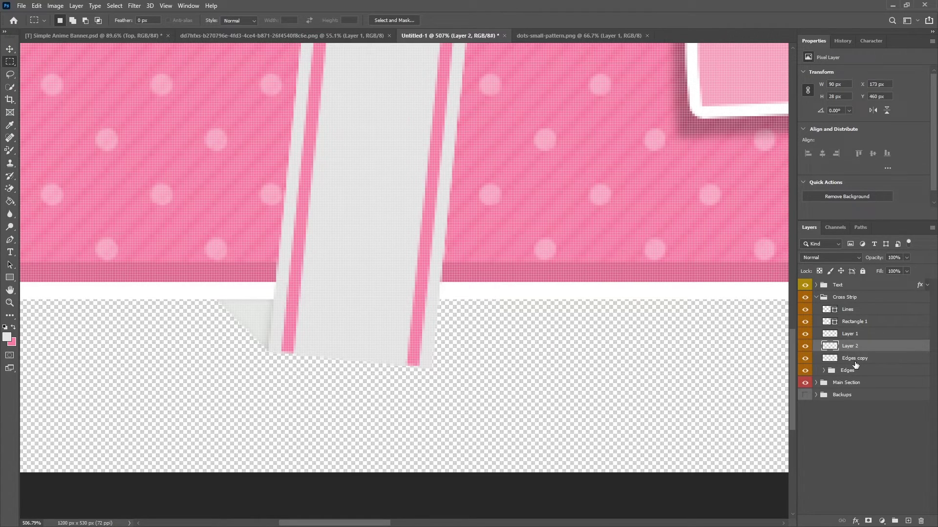
click(856, 364)
key(Delete)
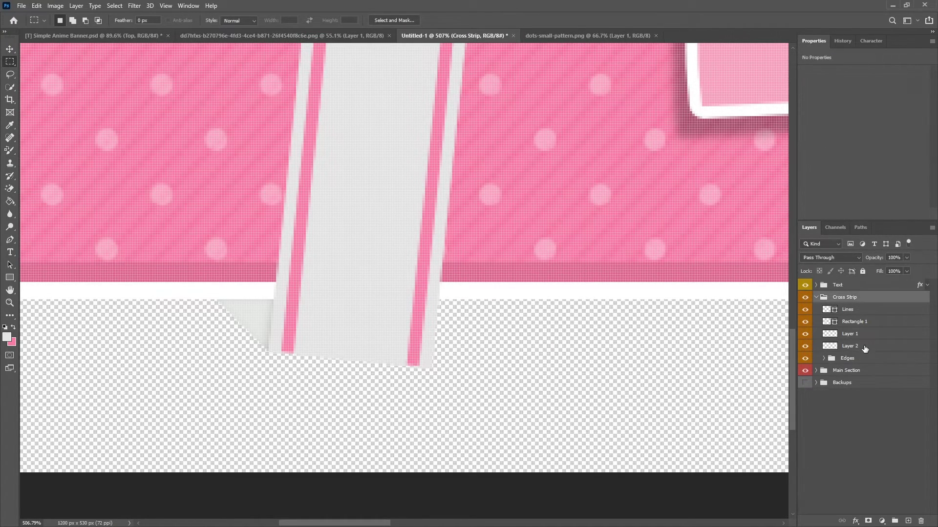
Merge Layer 1 and Layer 2 into a single layer and start renaming it
click(866, 338)
right_click(866, 341)
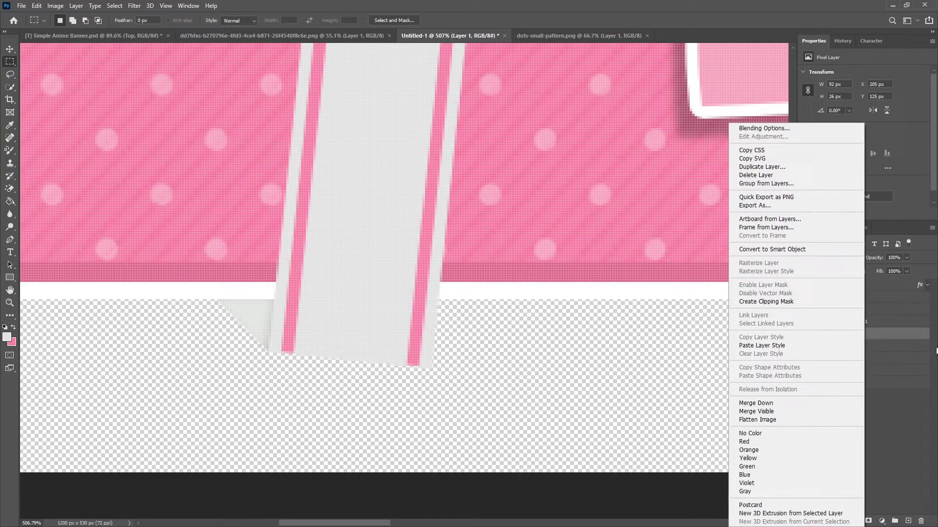
key(Escape)
shift+click(868, 348)
right_click(867, 348)
click(788, 401)
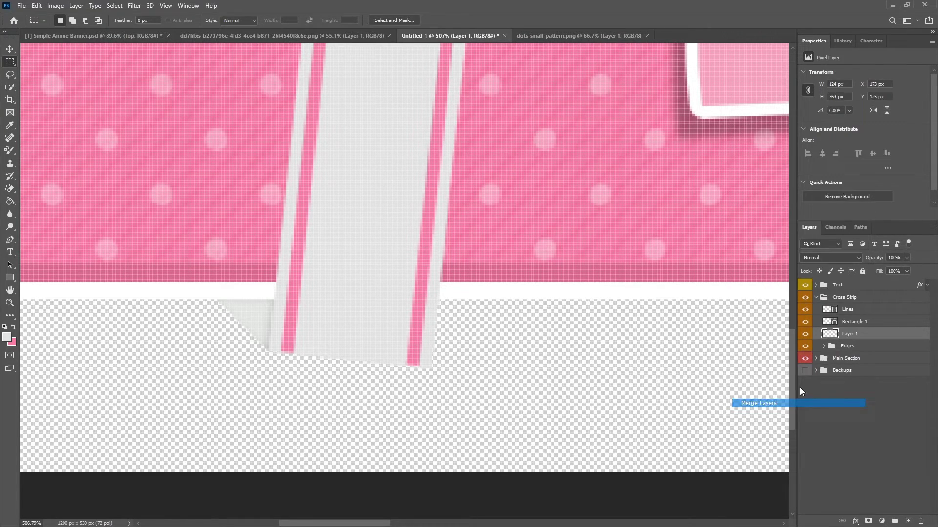
double_click(852, 334)
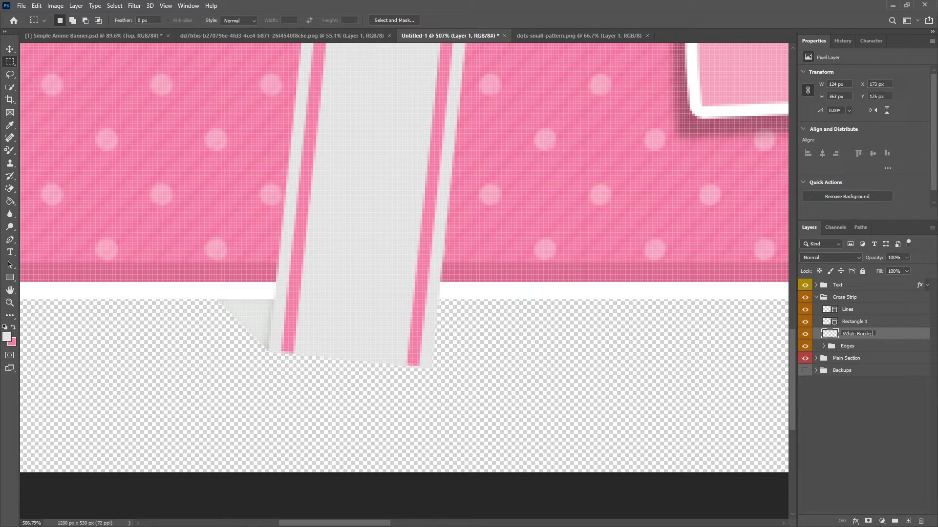
Name the merged layer 'White Border' and give it a 7 px white Stroke
key(Return)
scroll(584, 343, down, 10)
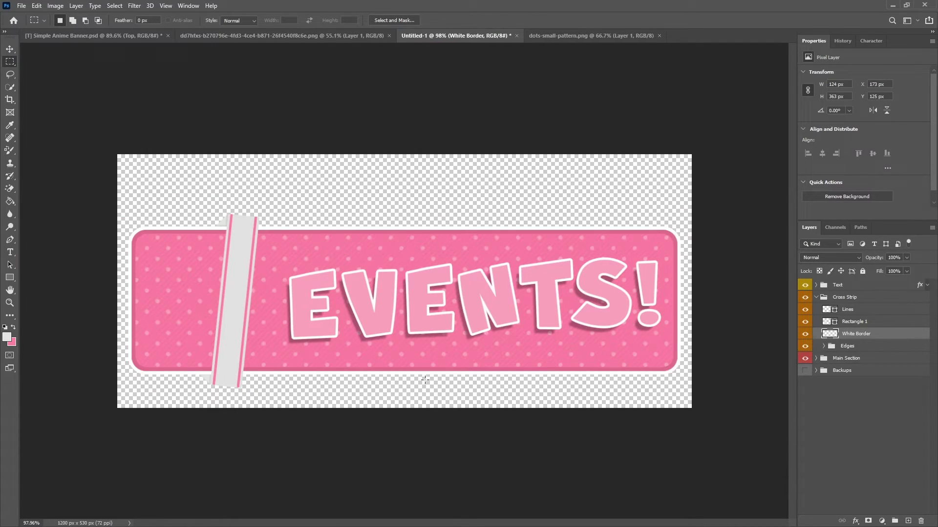
scroll(268, 380, up, 2)
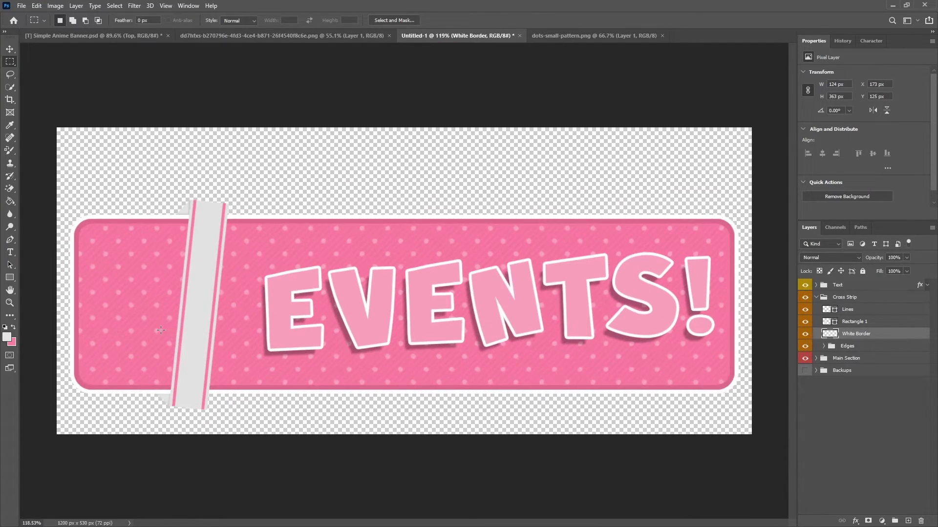
right_click(861, 336)
click(792, 126)
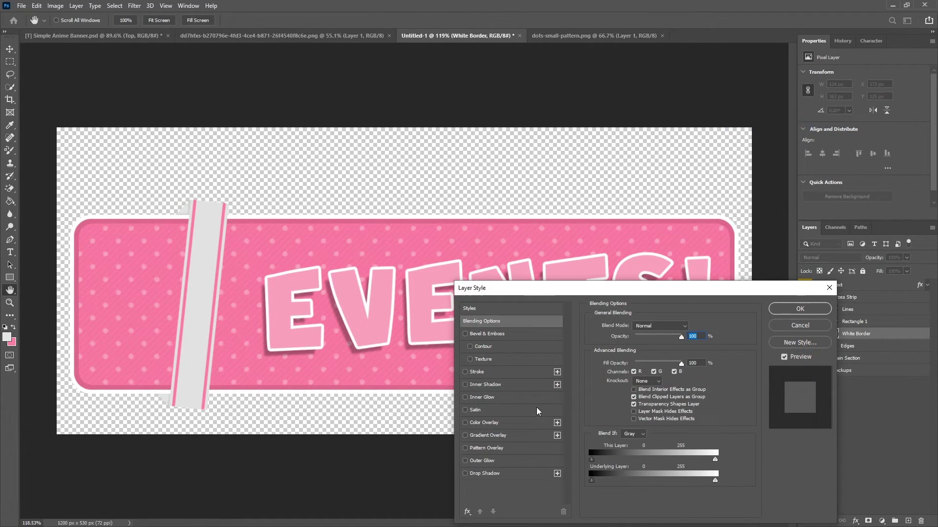
click(477, 372)
double_click(683, 325)
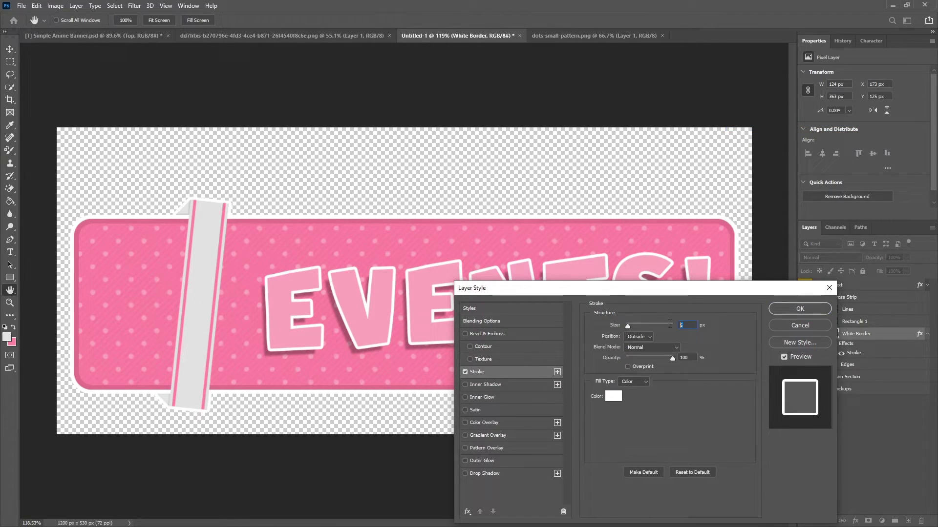
text(7)
click(802, 307)
key(m)
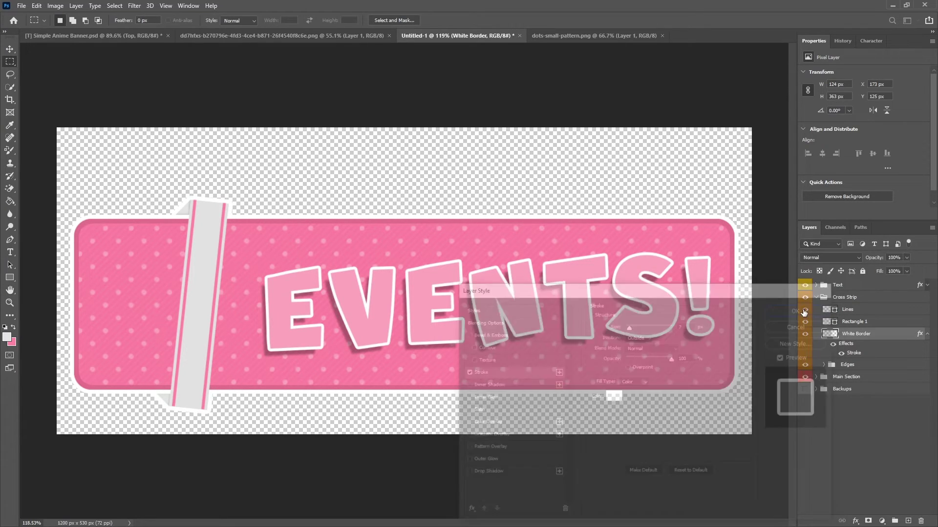
scroll(181, 180, up, 5)
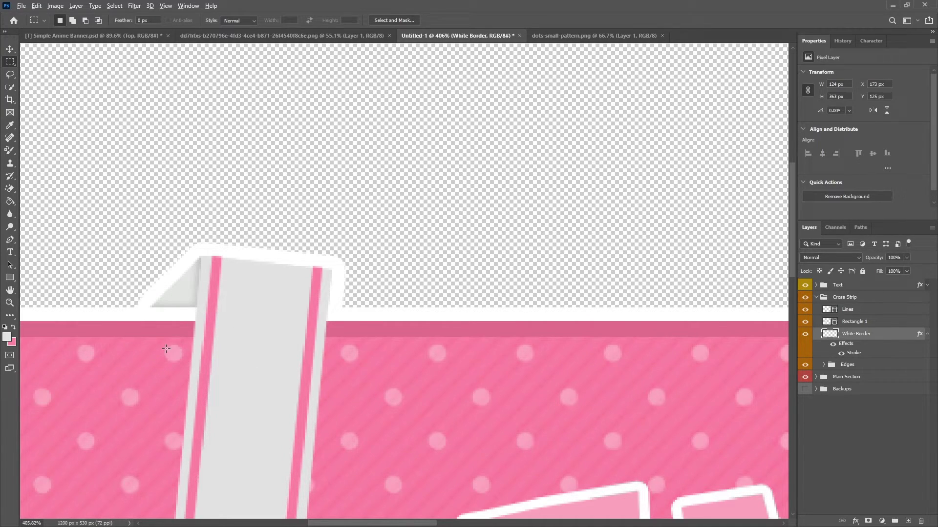
scroll(166, 349, up, 2)
scroll(138, 318, up, 5)
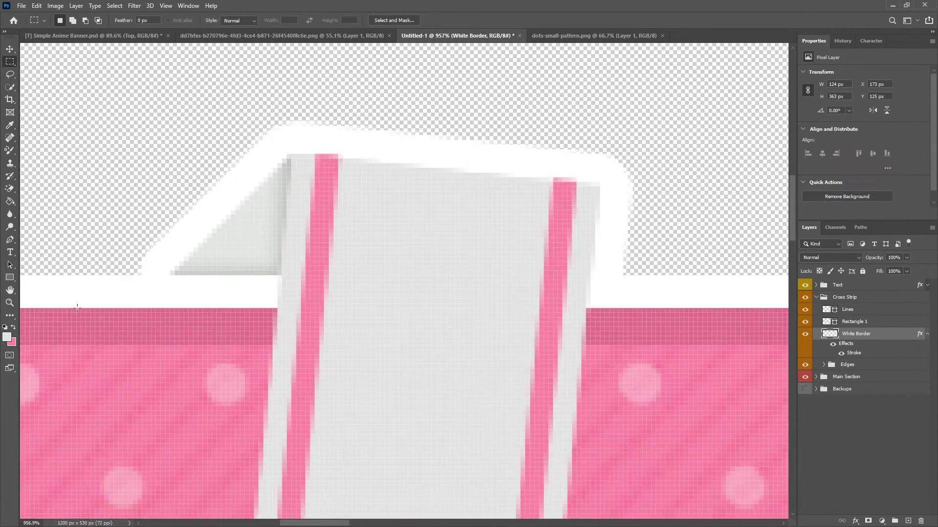
scroll(197, 257, down, 2)
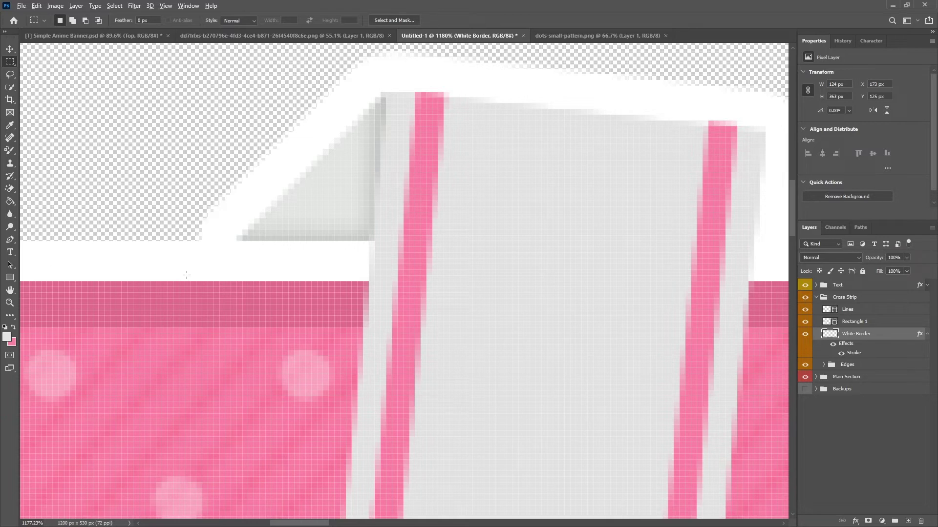
scroll(187, 275, down, 8)
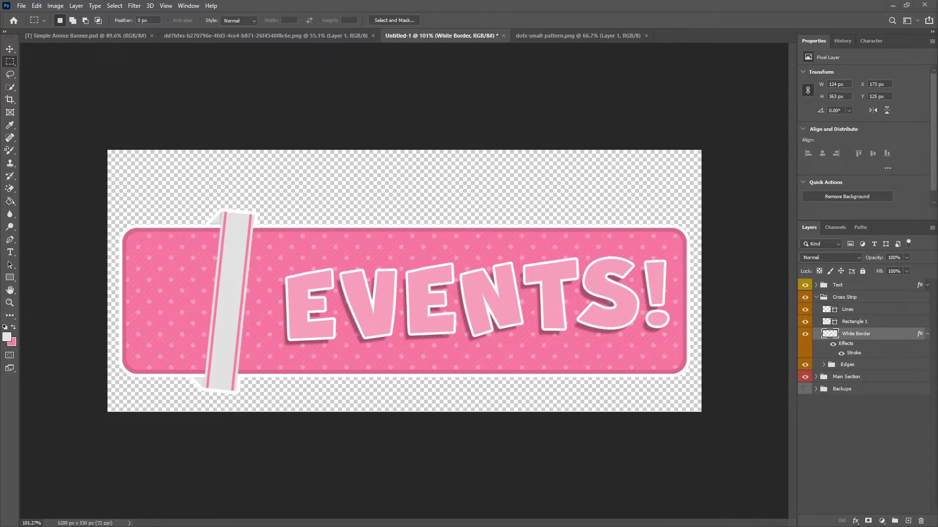
Add a Drop Shadow to Rectangle 1 with 22% opacity, 2 px distance and spread 45
click(927, 335)
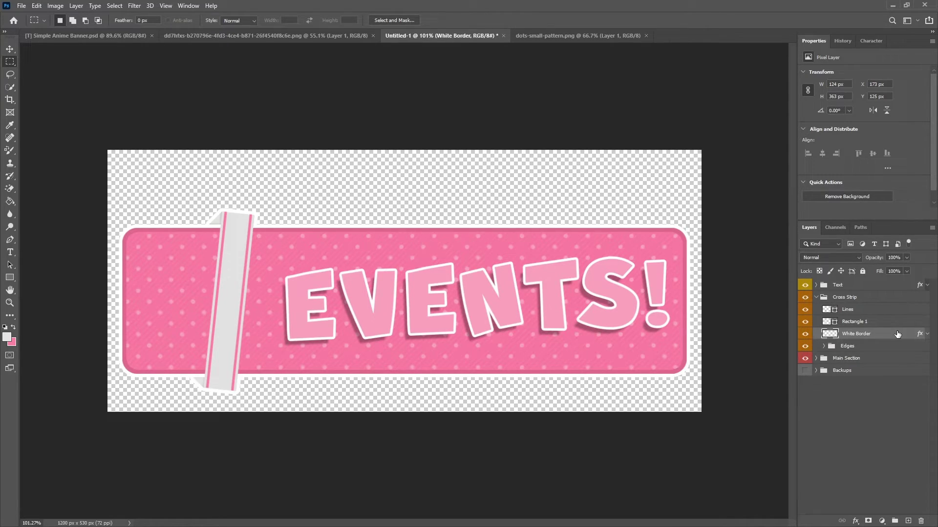
right_click(862, 321)
click(797, 131)
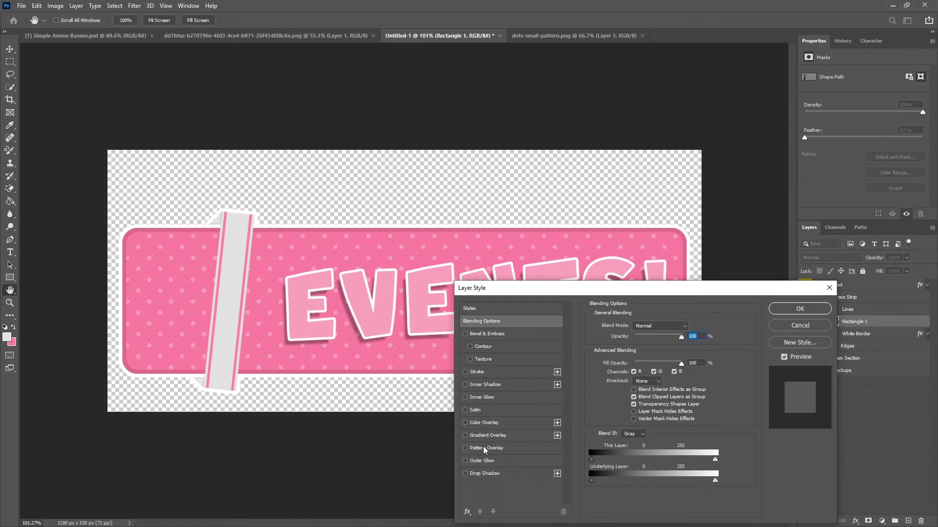
click(492, 473)
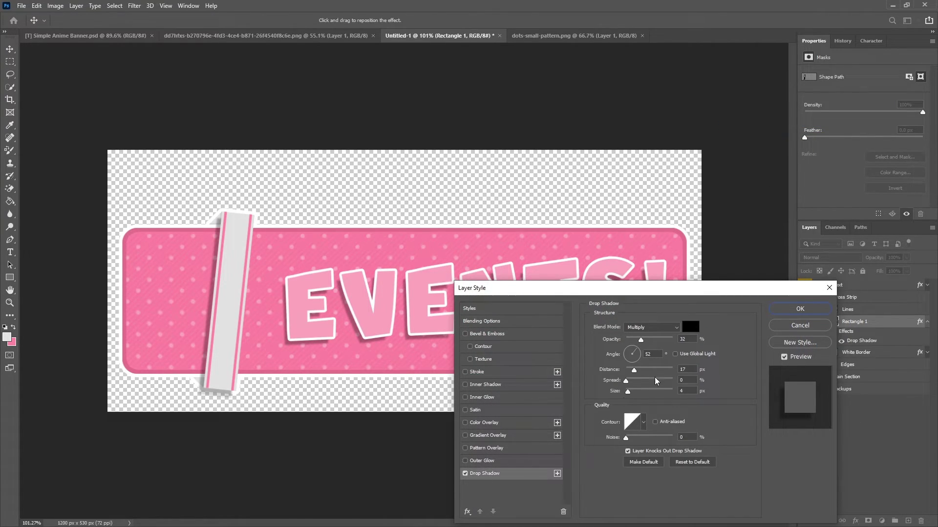
double_click(683, 339)
text(22)
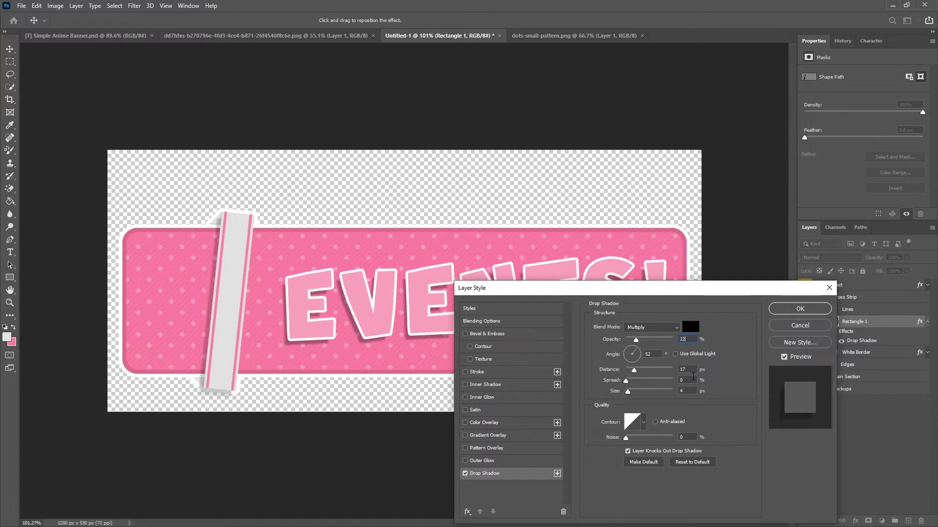
double_click(684, 370)
text(2)
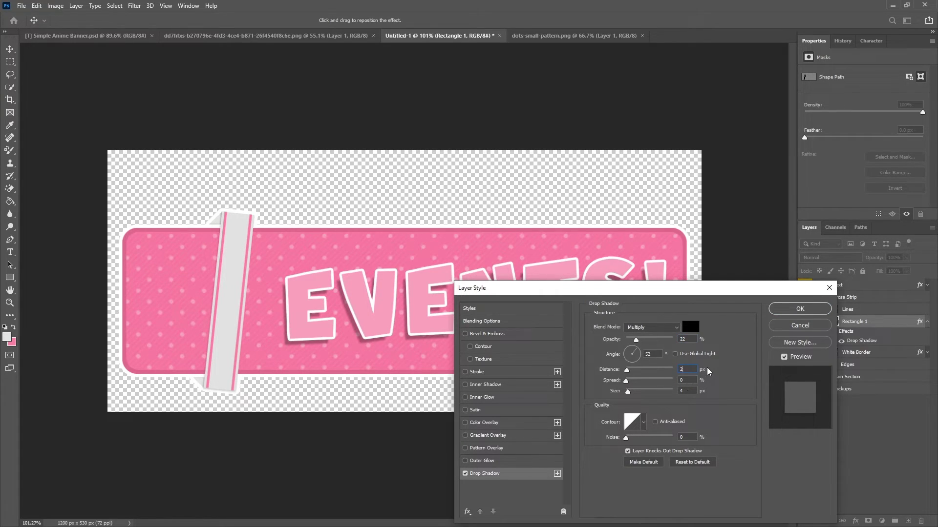
key(Tab)
text(4)
text(5)
click(805, 310)
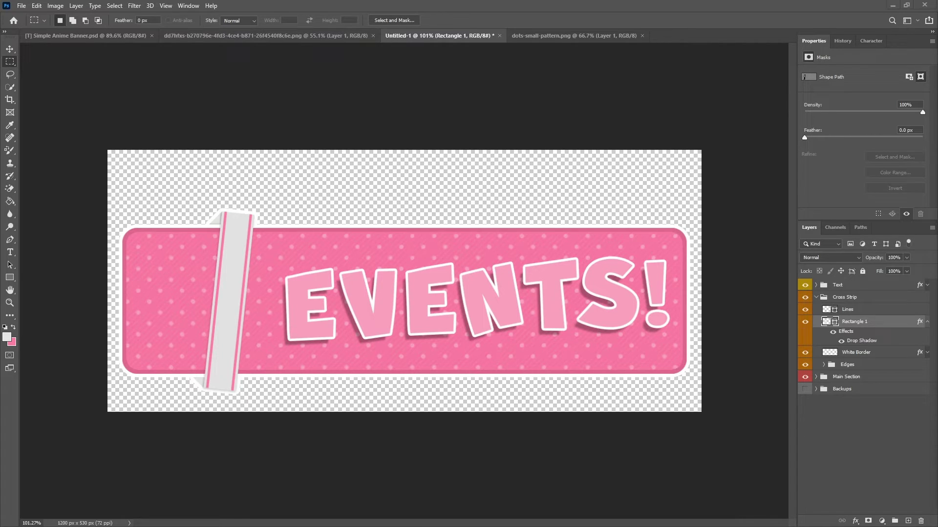
Collapse the Rectangle 1 effects and Cross Strip group, then select the Dots layer in Main Section
click(926, 324)
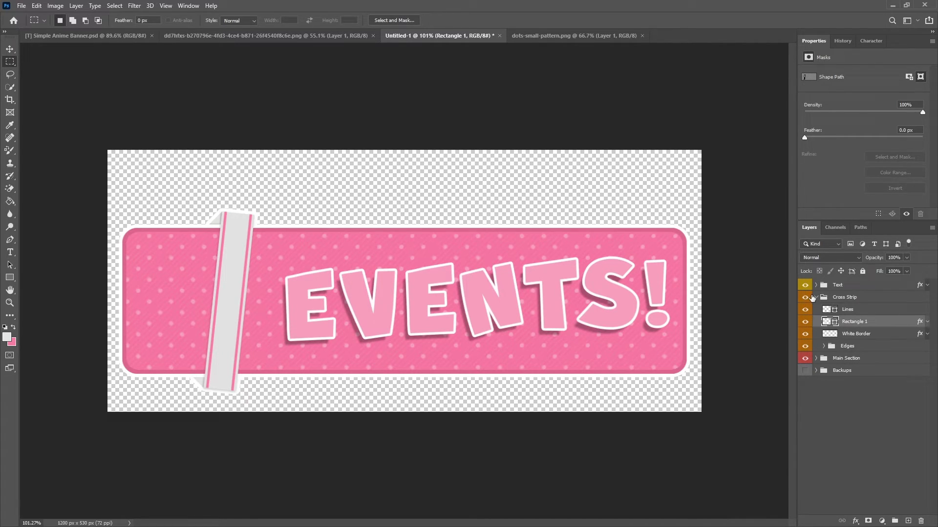
click(813, 299)
click(814, 299)
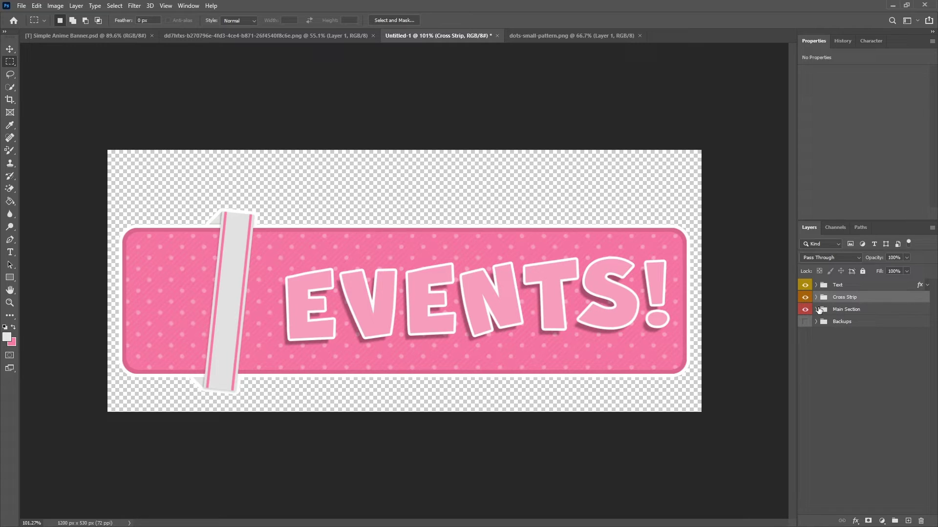
click(816, 310)
click(874, 334)
Drag the anime character into the banner document and flip it horizontally
click(181, 34)
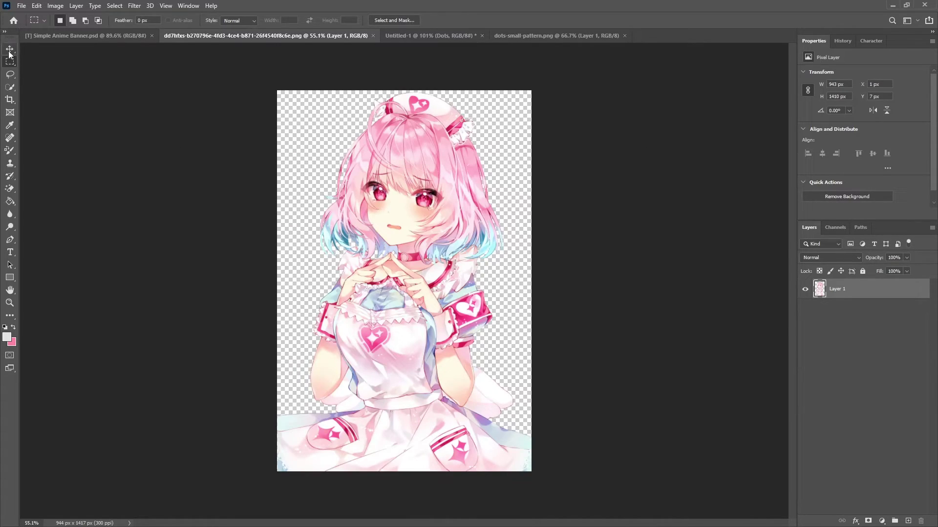
click(9, 50)
drag(376, 178, 297, 288)
key(ctrl+t)
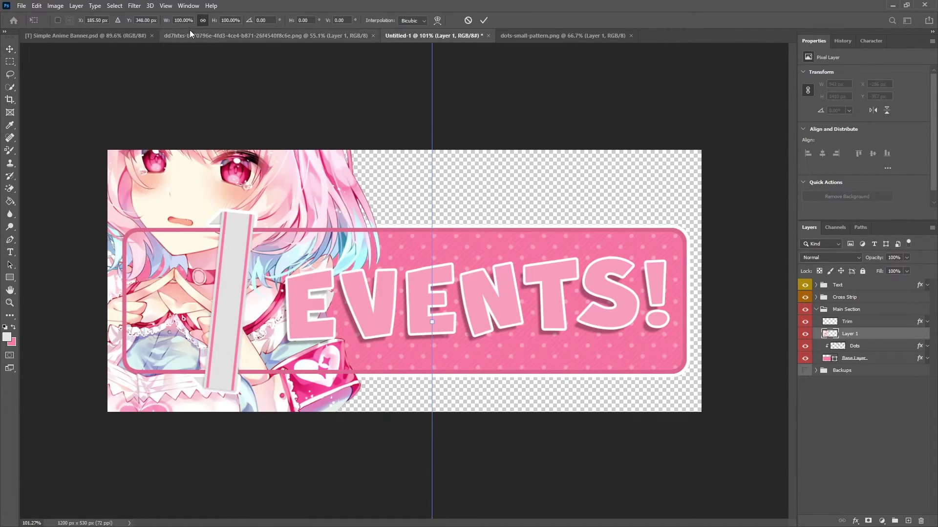
click(176, 20)
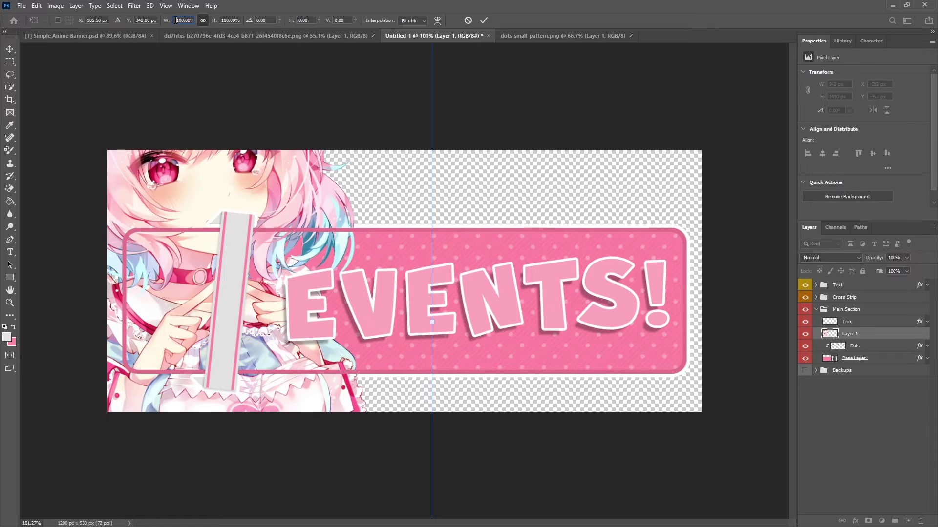
click(484, 21)
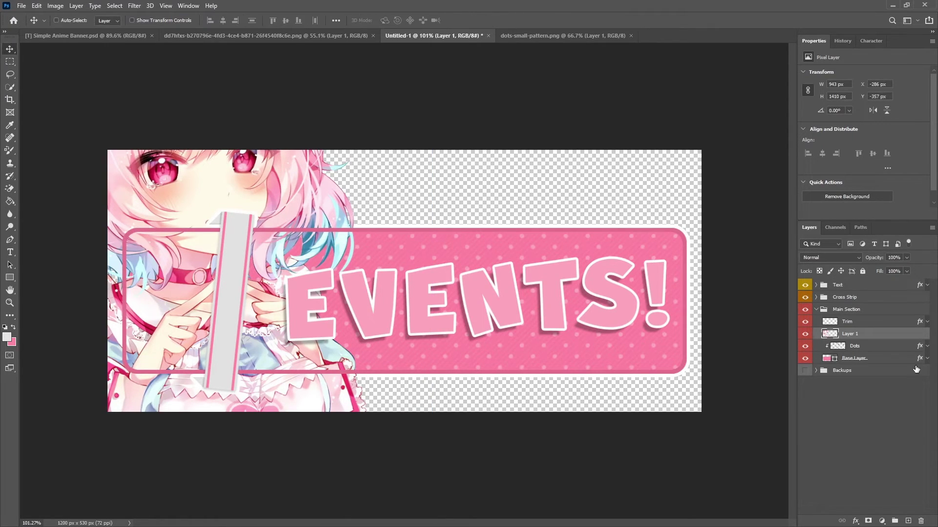
Clip the character layer to the banner below and rename it 'Model'
alt+click(848, 337)
double_click(858, 336)
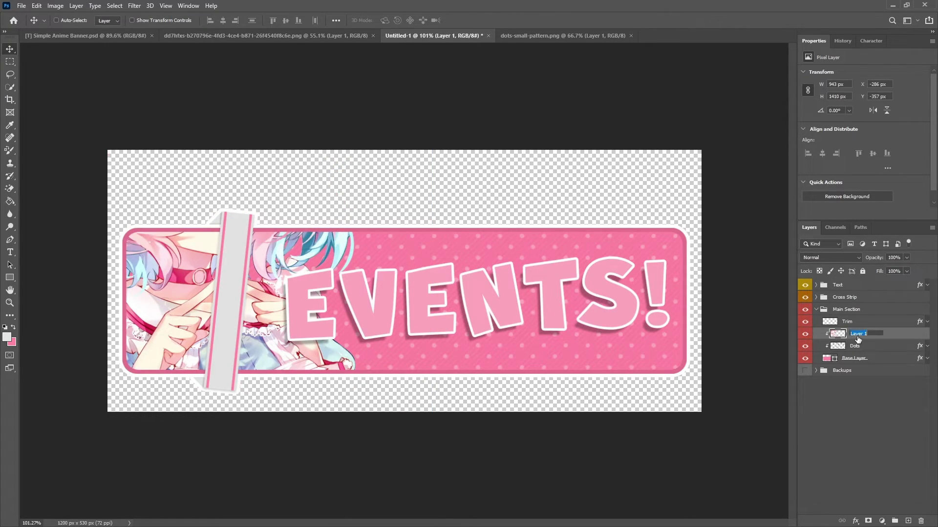
text(Model)
key(Return)
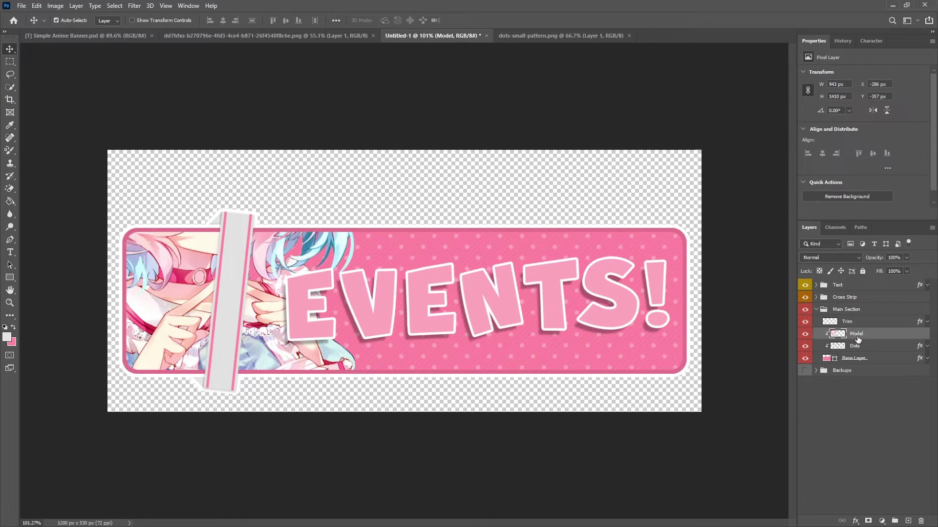
Scale the character to about 43% and position it in the banner's left end
key(ctrl+t)
scroll(309, 187, down, 3)
drag(412, 127, 287, 299)
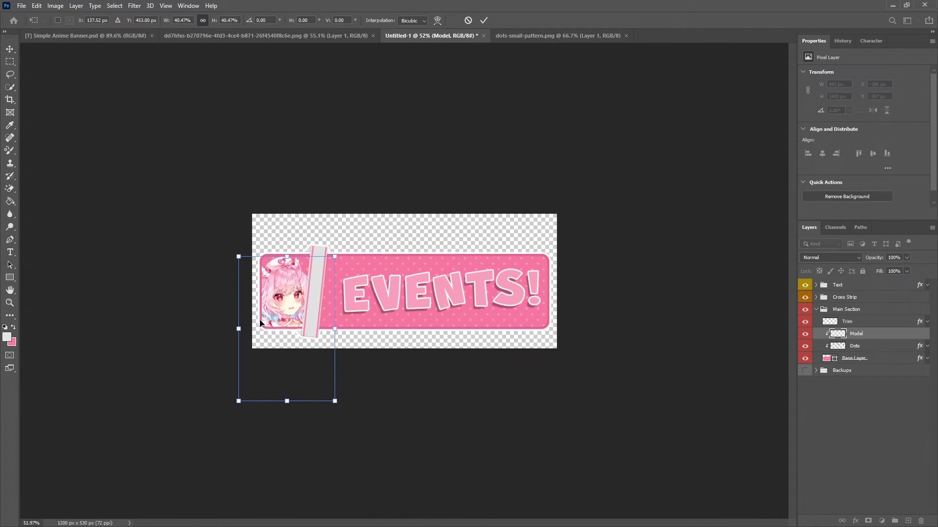
scroll(165, 318, up, 2)
scroll(233, 245, up, 2)
drag(184, 321, 190, 321)
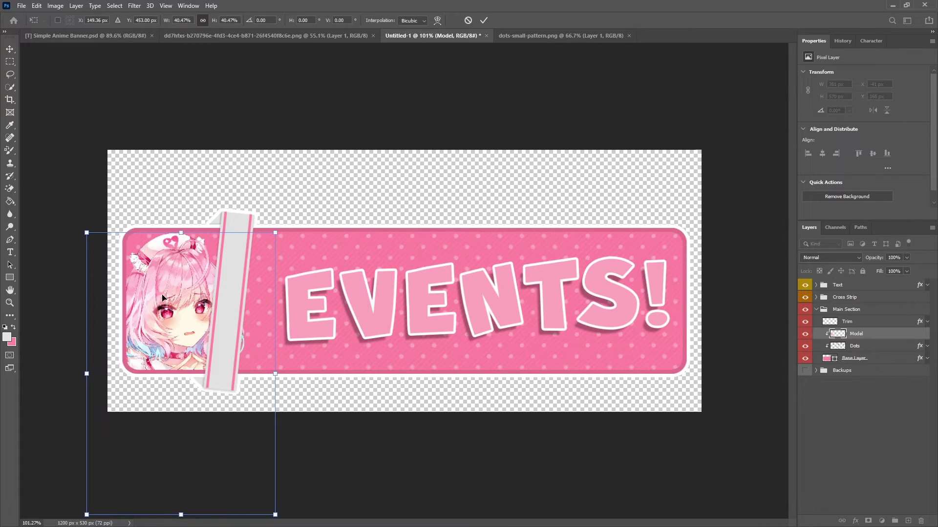
drag(163, 299, 161, 300)
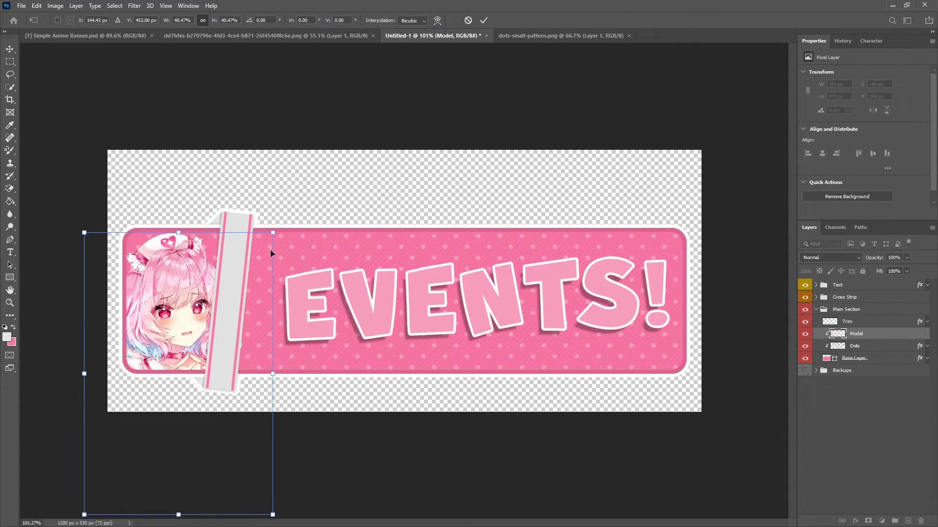
drag(273, 233, 275, 233)
drag(171, 297, 174, 307)
key(Return)
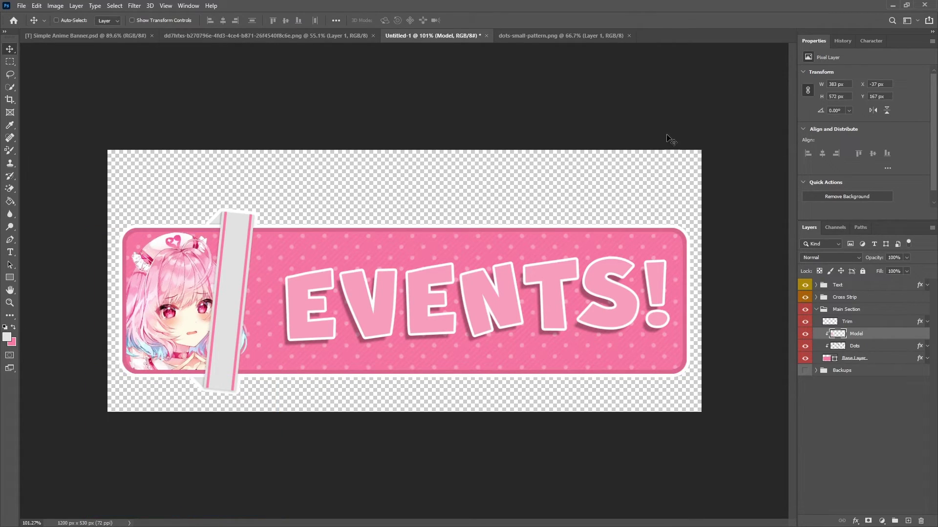
Shift the tilted grey Cross Strip group slightly to the right
click(855, 298)
click(805, 297)
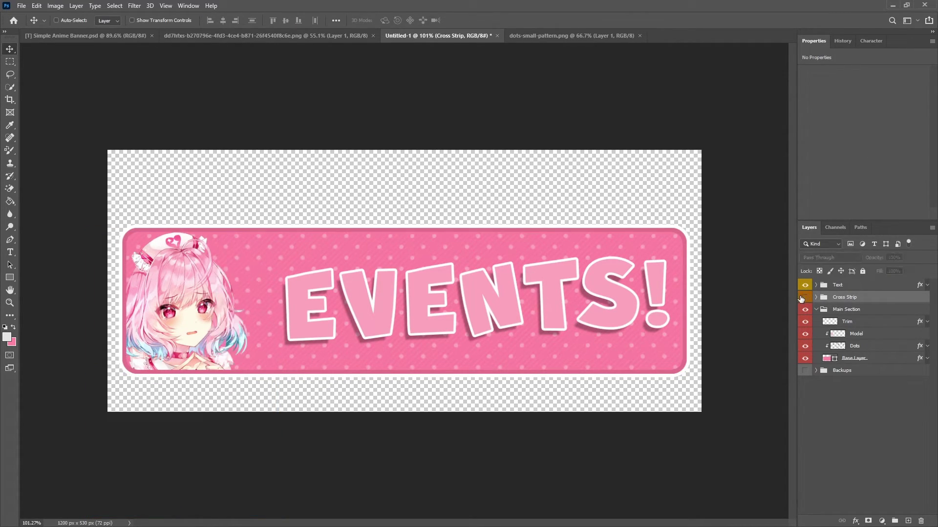
click(805, 297)
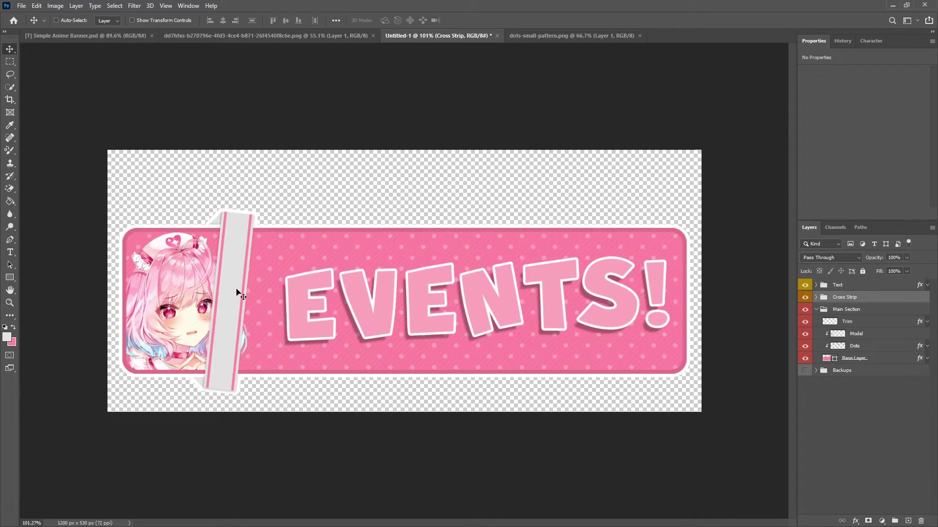
drag(237, 307, 246, 307)
scroll(239, 332, down, 3)
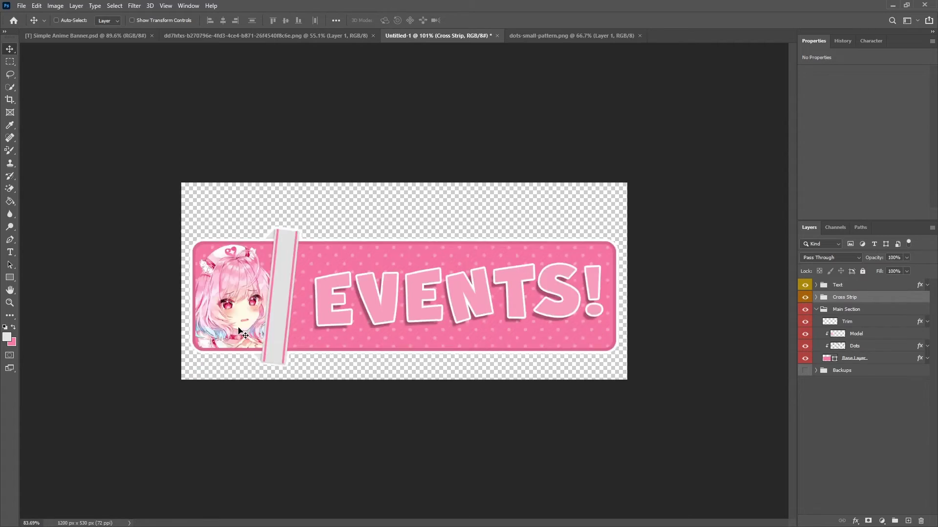
scroll(230, 347, up, 3)
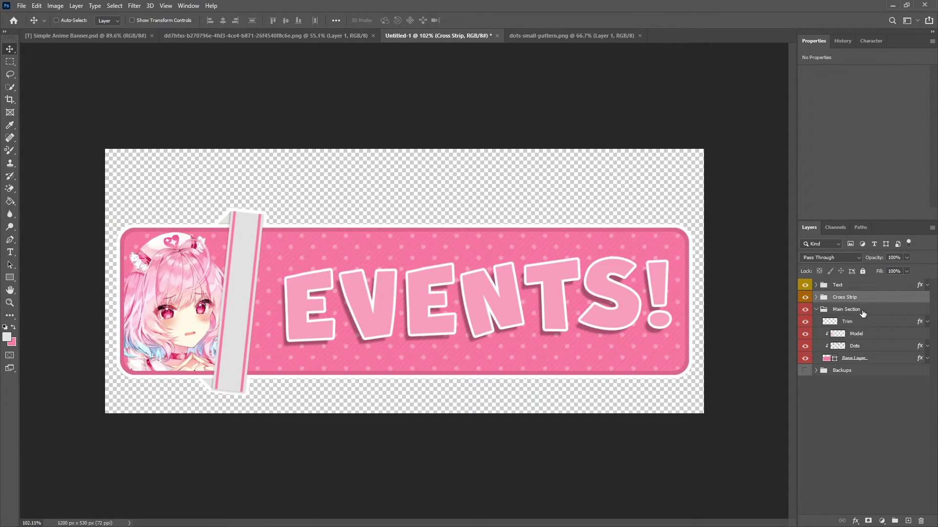
Add a Drop Shadow to Model with 36% opacity, distance 8 and spread 0
right_click(869, 335)
click(789, 130)
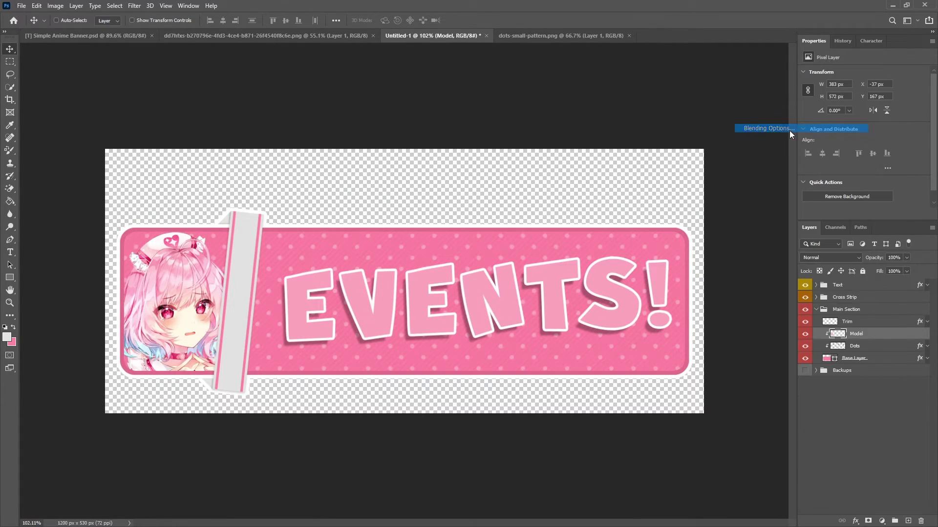
click(496, 478)
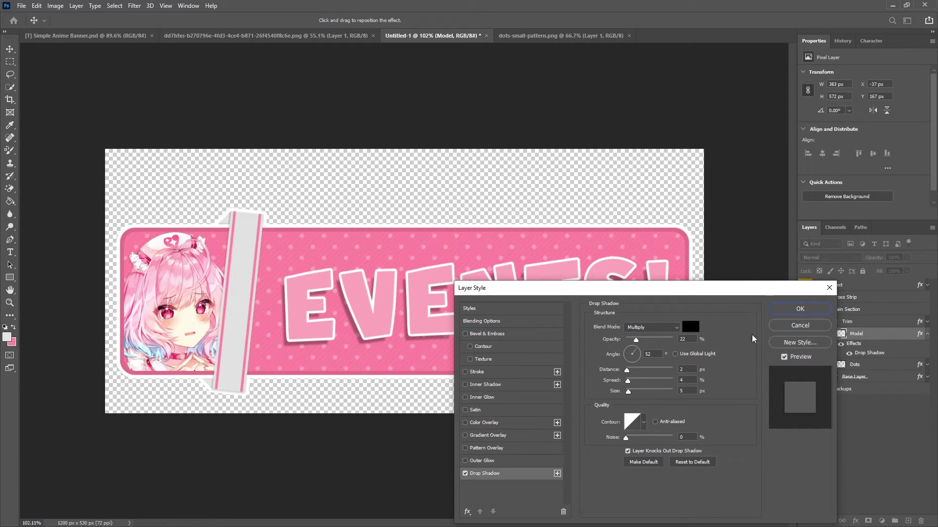
text(36)
click(690, 370)
text(8)
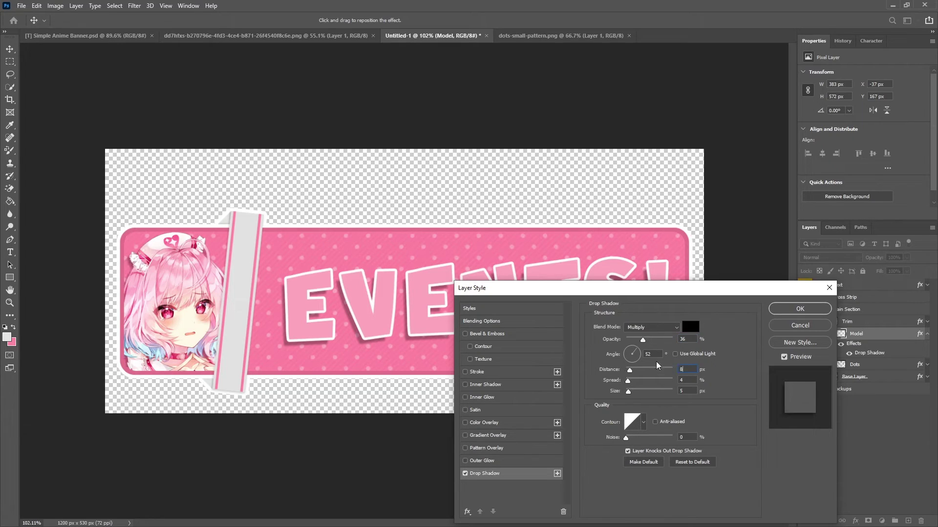
text(39)
drag(628, 381, 619, 381)
click(800, 310)
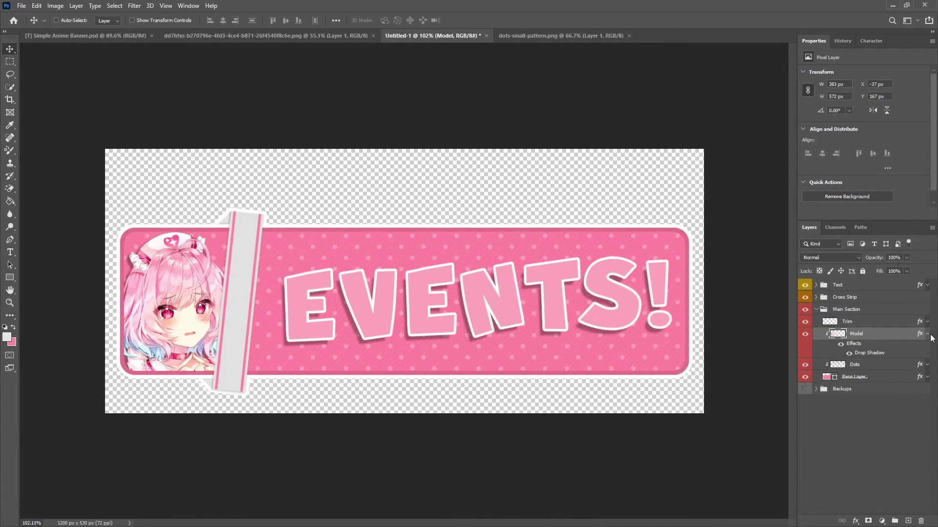
Collapse Main Section, deselect all layers, and pick the Rectangular Marquee tool
click(816, 309)
click(855, 361)
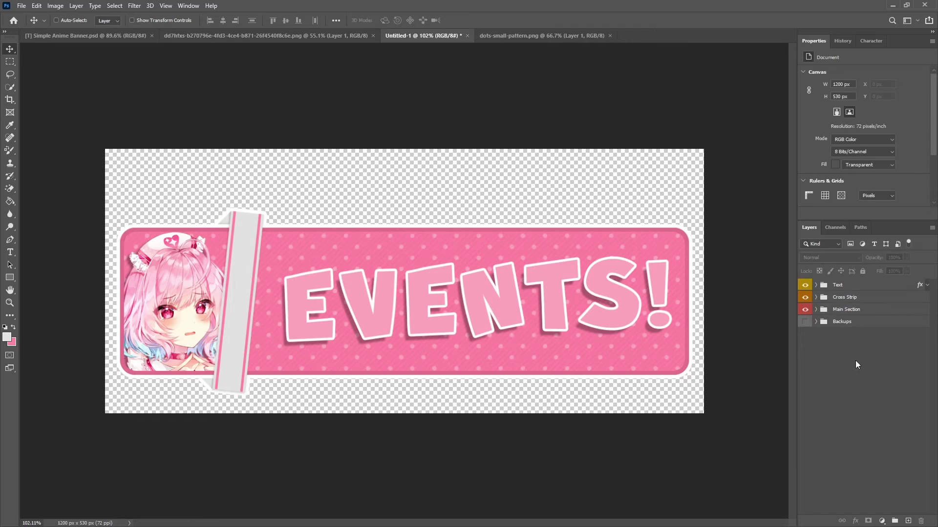
scroll(439, 363, down, 5)
click(10, 62)
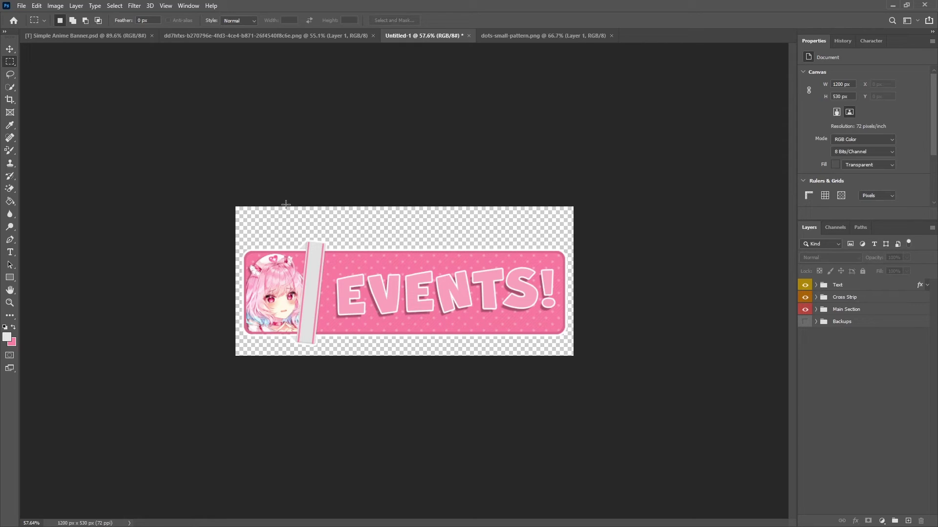
right_click(11, 61)
click(12, 62)
Copy Merged the whole banner, paste it into a new clipboard-sized document, and delete the Background layer
key(ctrl+a)
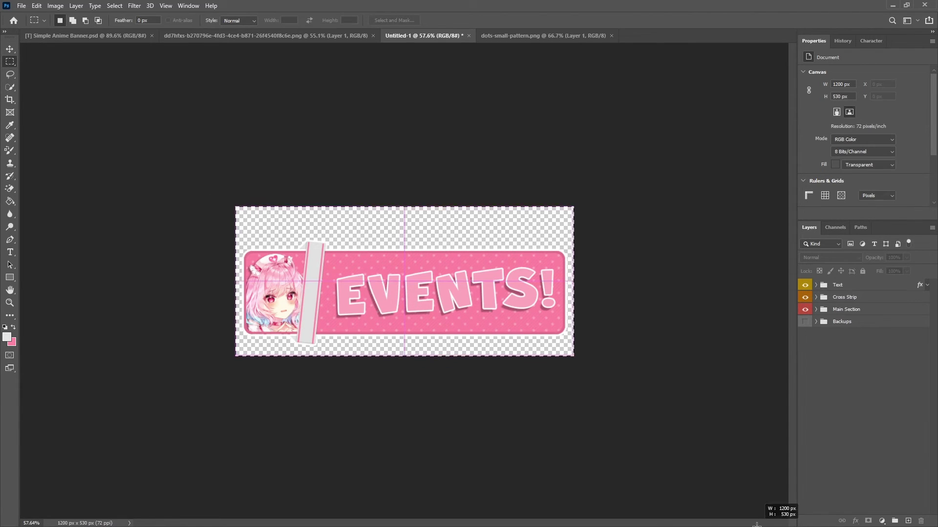
click(55, 6)
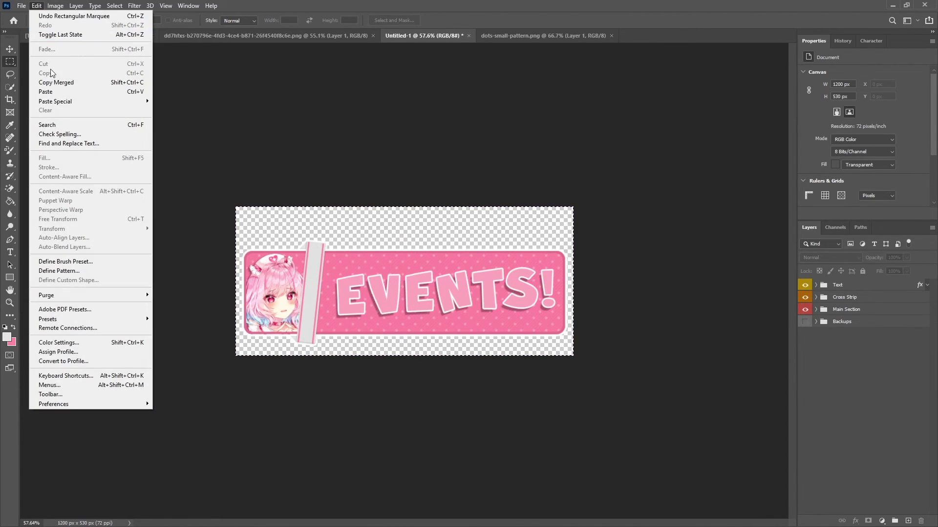
click(54, 83)
click(21, 6)
click(33, 17)
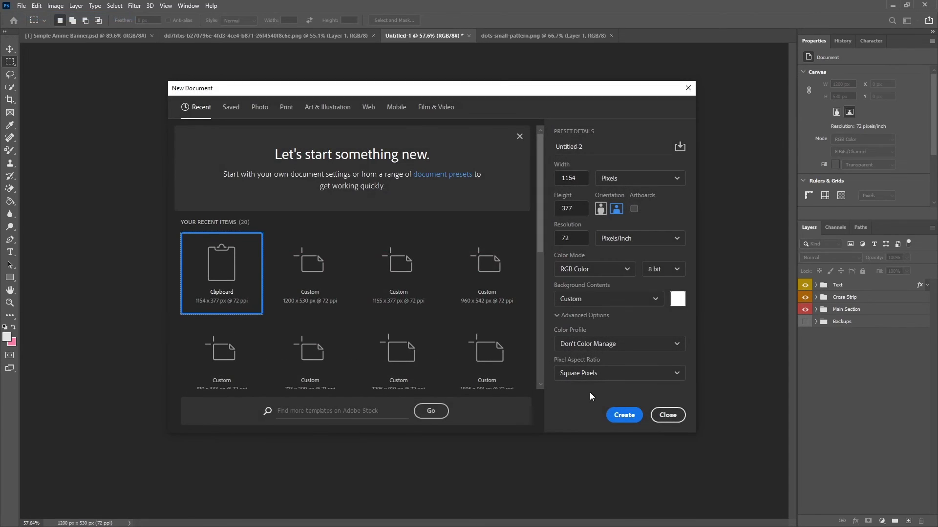
key(Return)
key(ctrl+v)
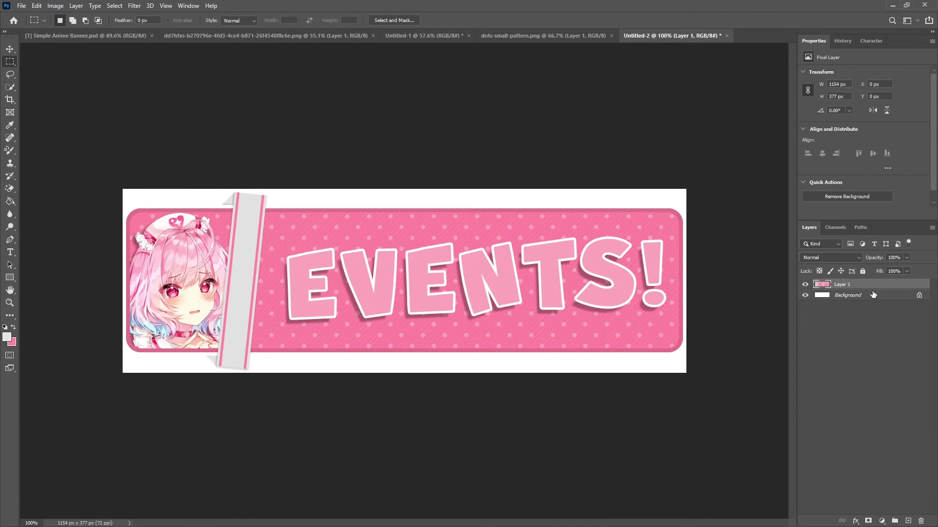
double_click(871, 294)
click(549, 180)
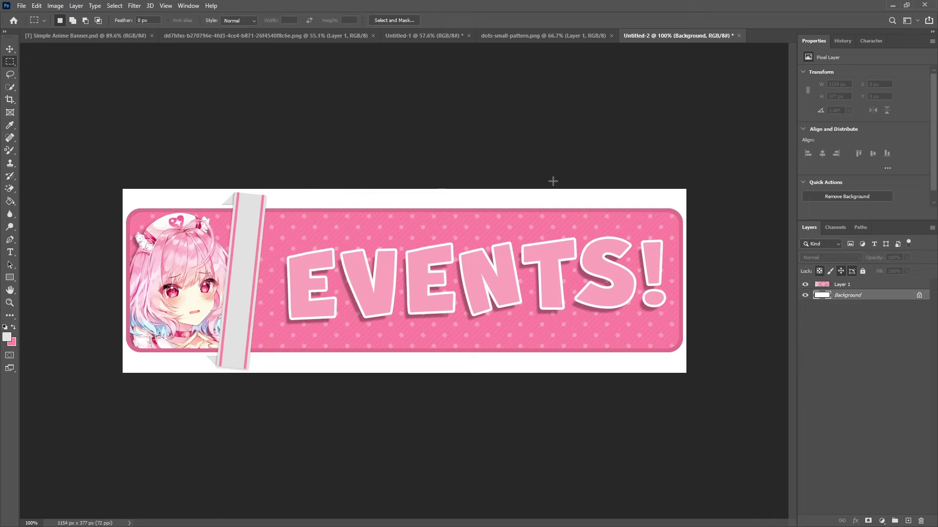
key(Delete)
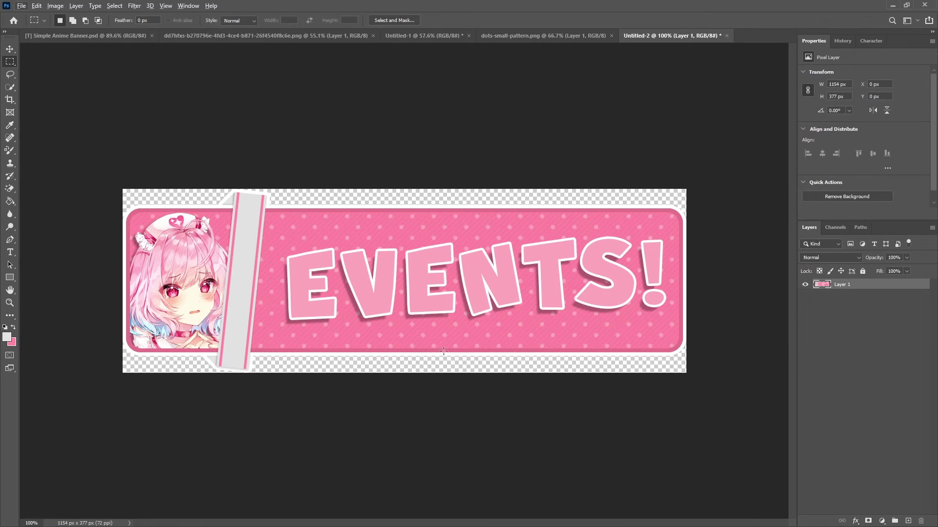
Open Save for Web (Legacy) for a PNG-24 export, then close Untitled-2 without saving
click(21, 6)
mouse_move(37, 9)
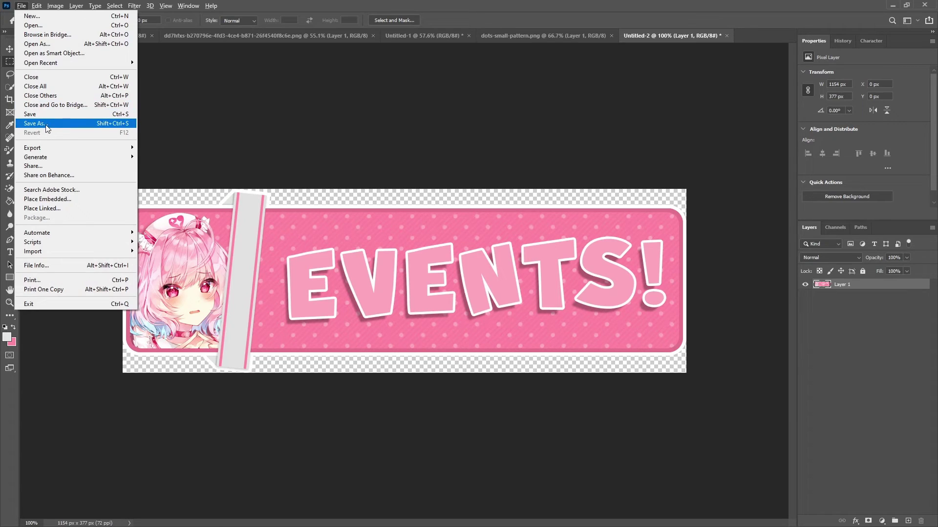
mouse_move(48, 146)
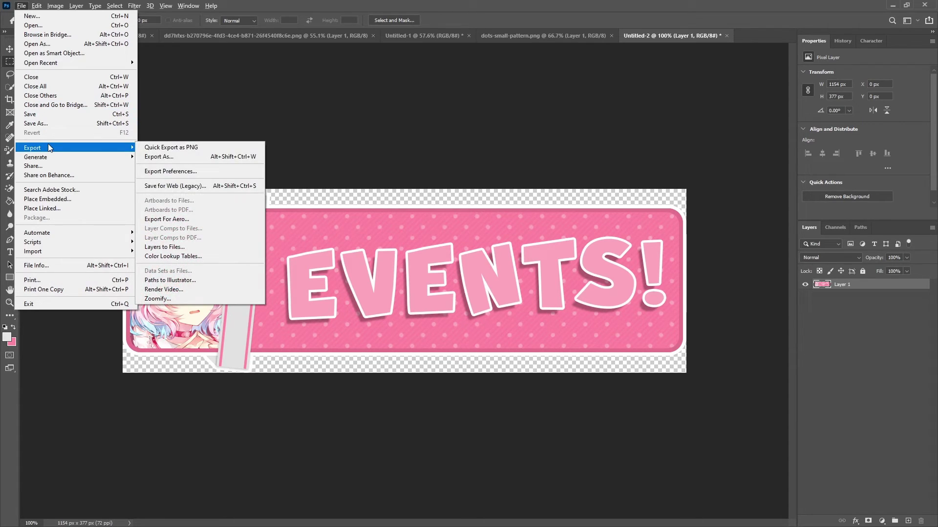
click(193, 186)
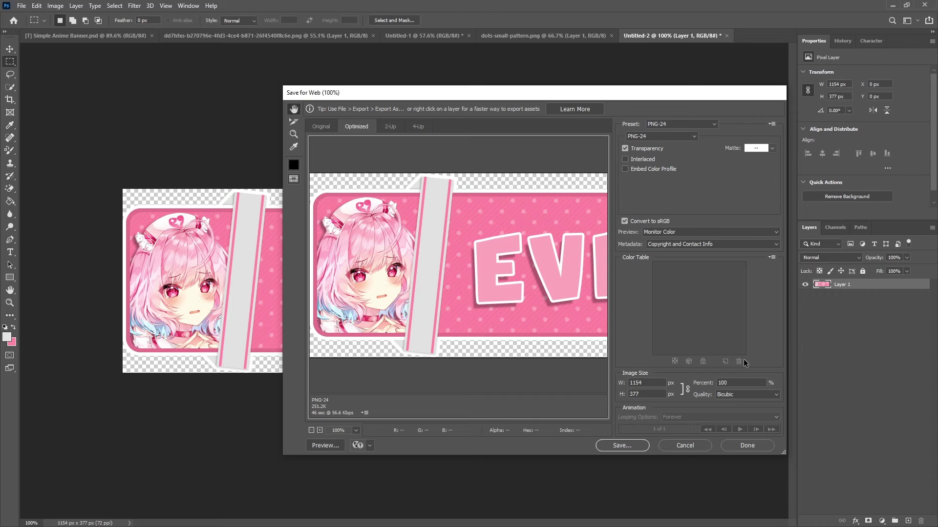
click(699, 445)
click(728, 35)
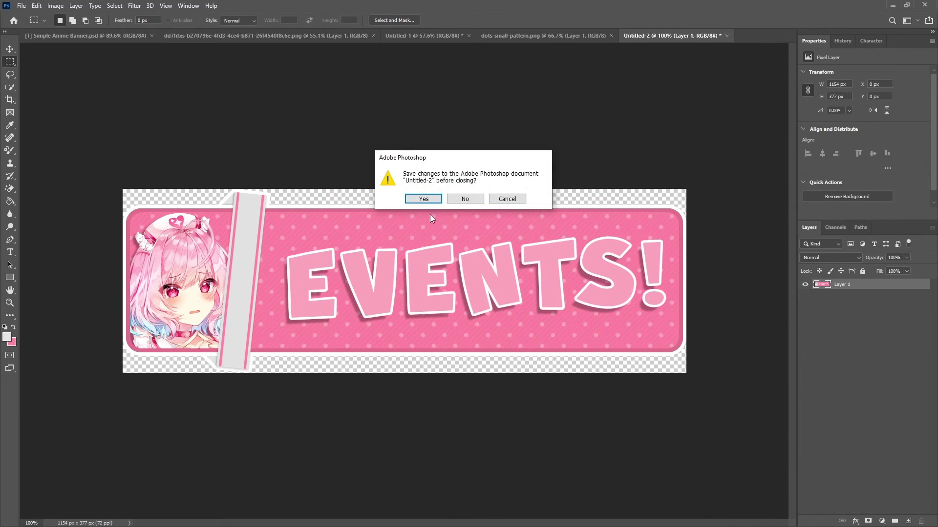
click(462, 198)
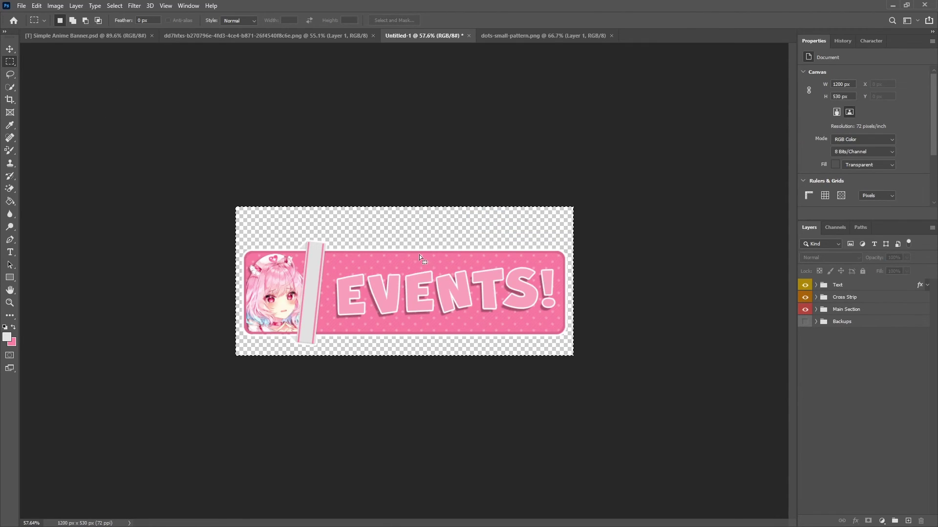
Choose Deselect from the canvas context menu to clear the select-all marquee
right_click(419, 255)
click(476, 263)
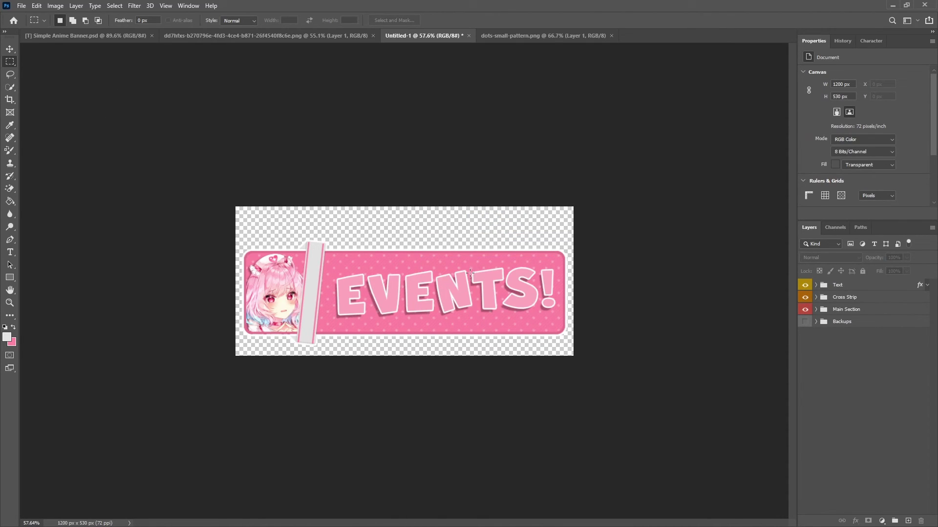